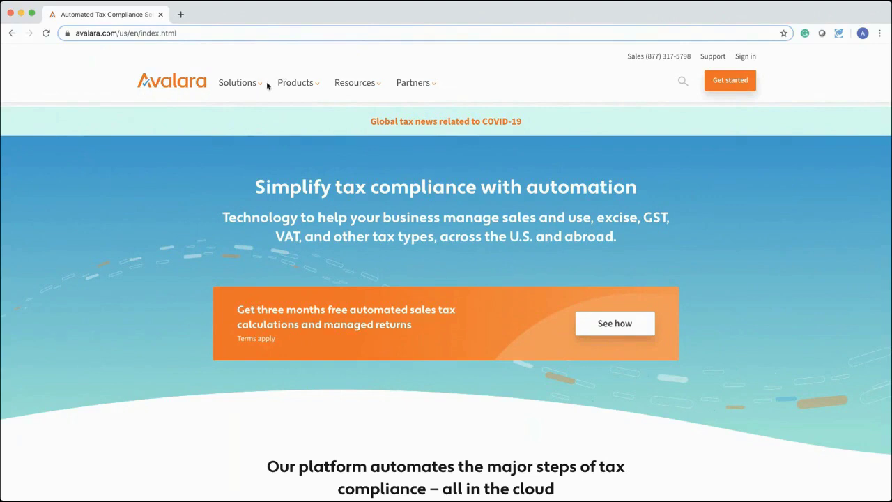
- Open the full list of Avalara products and review the tax calculation, tax returns and tax document management offerings
{"action": "mouse_move", "coordinate": [258, 85]}
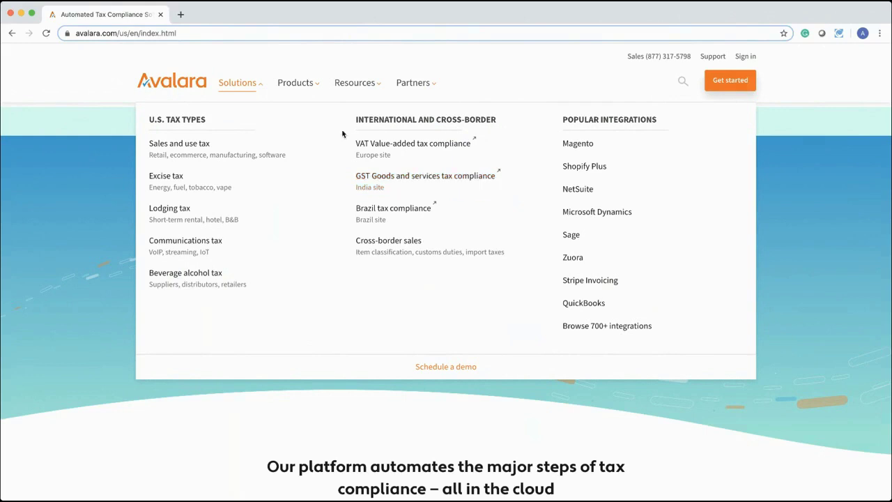
{"action": "left_click", "coordinate": [317, 85]}
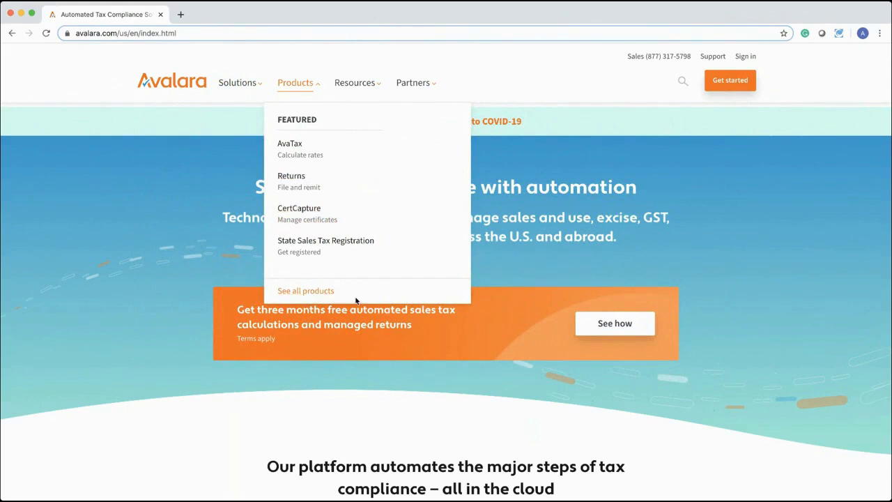
{"action": "left_click", "coordinate": [308, 291]}
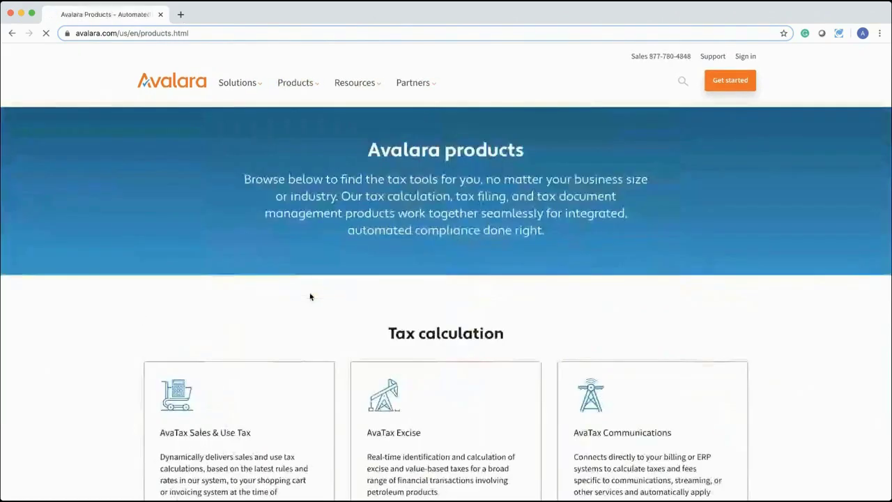
{"action": "scroll", "coordinate": [293, 344], "scroll_direction": "down", "scroll_amount": 5}
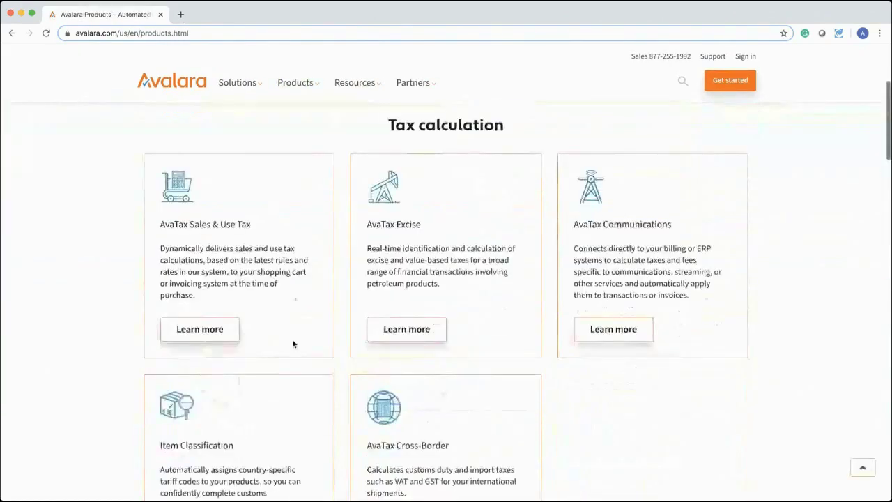
{"action": "scroll", "coordinate": [292, 338], "scroll_direction": "down", "scroll_amount": 6}
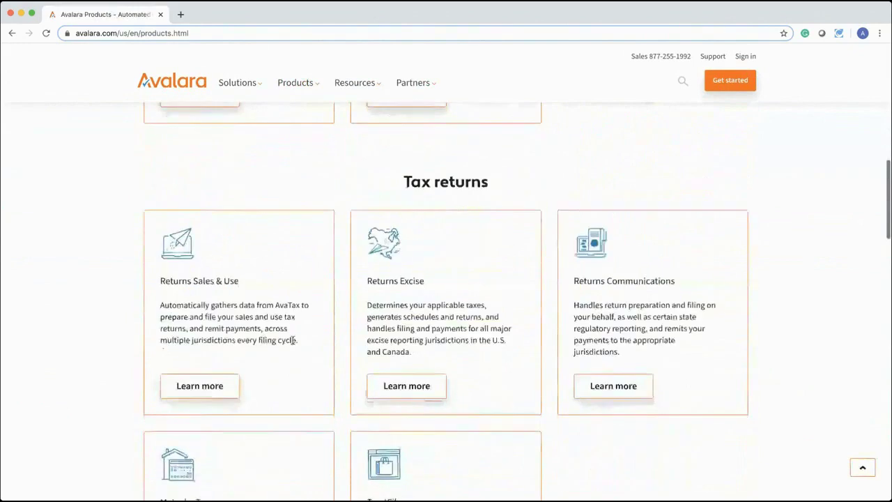
{"action": "scroll", "coordinate": [293, 341], "scroll_direction": "down", "scroll_amount": 3}
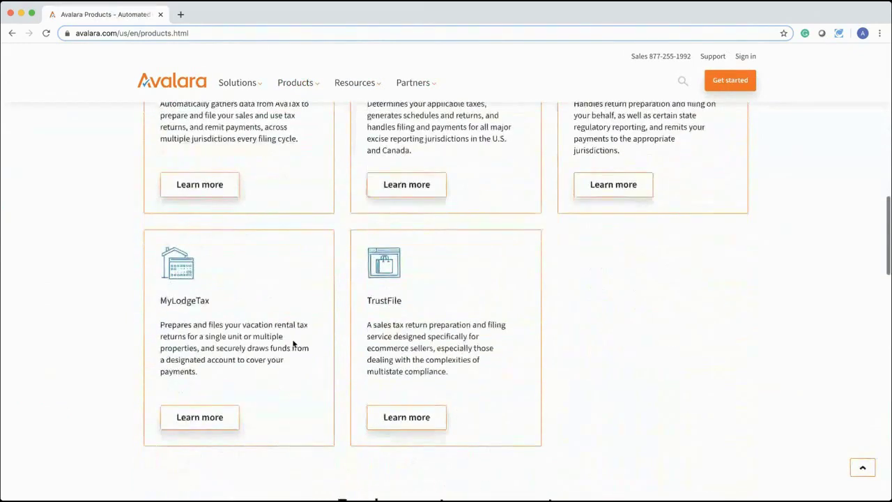
{"action": "scroll", "coordinate": [292, 343], "scroll_direction": "down", "scroll_amount": 4}
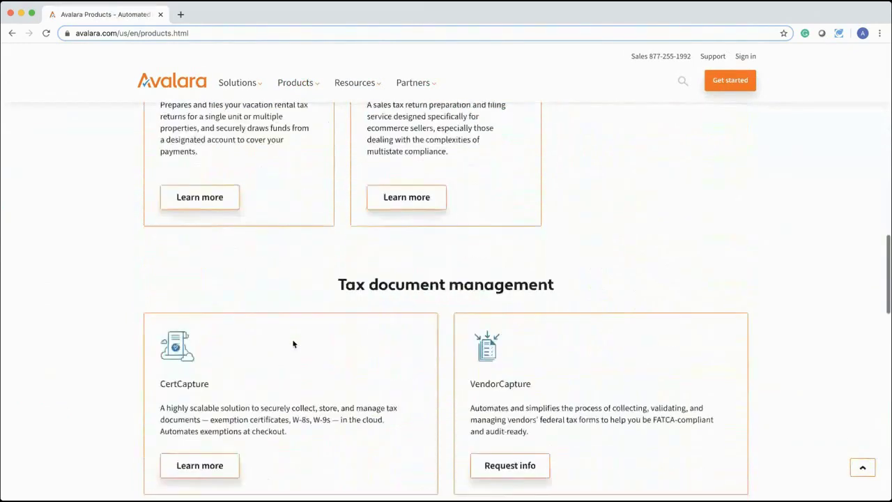
{"action": "scroll", "coordinate": [292, 343], "scroll_direction": "down", "scroll_amount": 4}
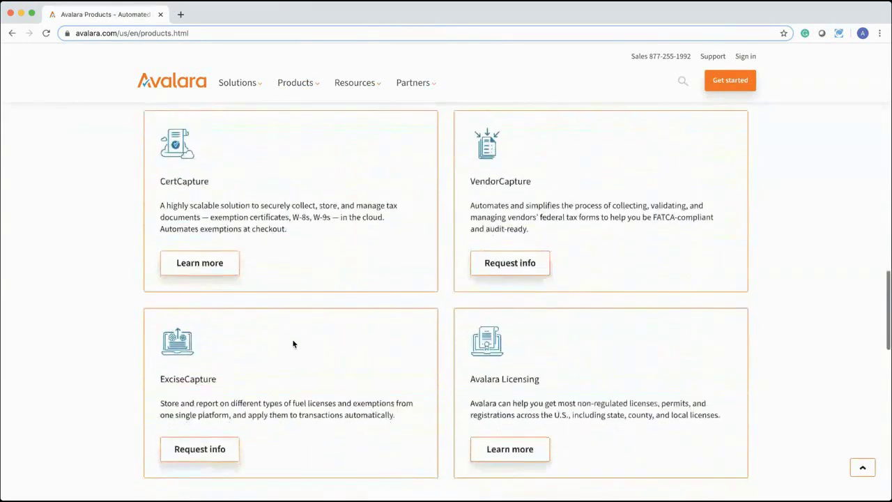
{"action": "scroll", "coordinate": [293, 343], "scroll_direction": "up", "scroll_amount": 1}
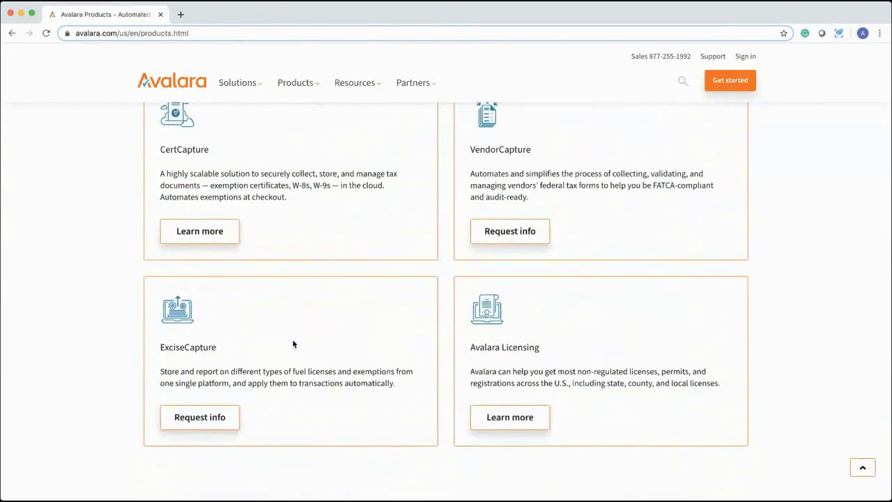
{"action": "scroll", "coordinate": [293, 342], "scroll_direction": "up", "scroll_amount": 1}
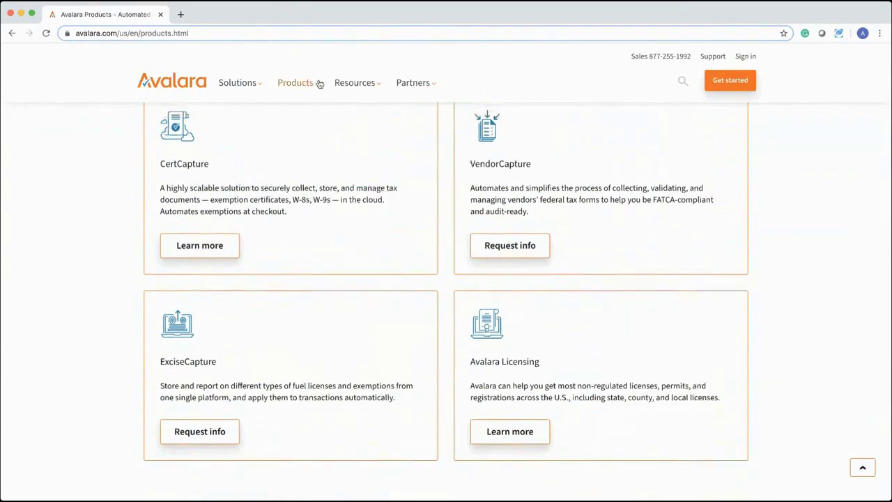
- Dismiss the chat offer and open the free sales tax calculator from the website's resources
{"action": "mouse_move", "coordinate": [318, 84]}
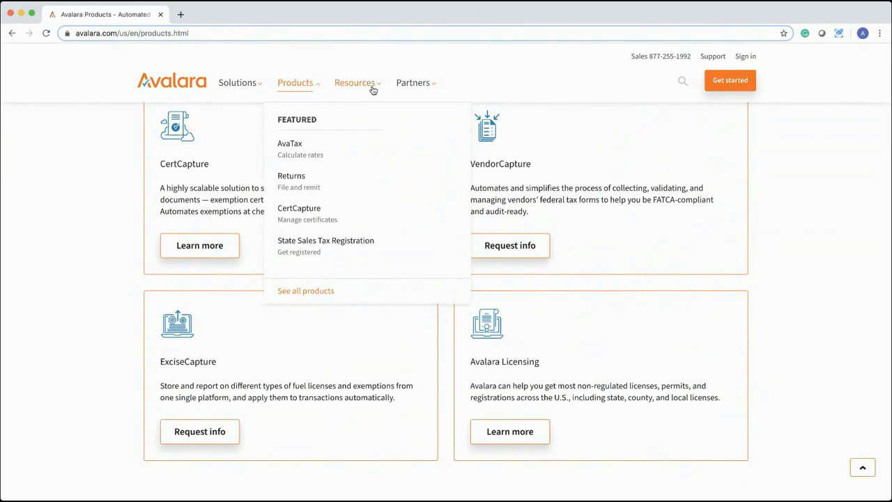
{"action": "mouse_move", "coordinate": [376, 89]}
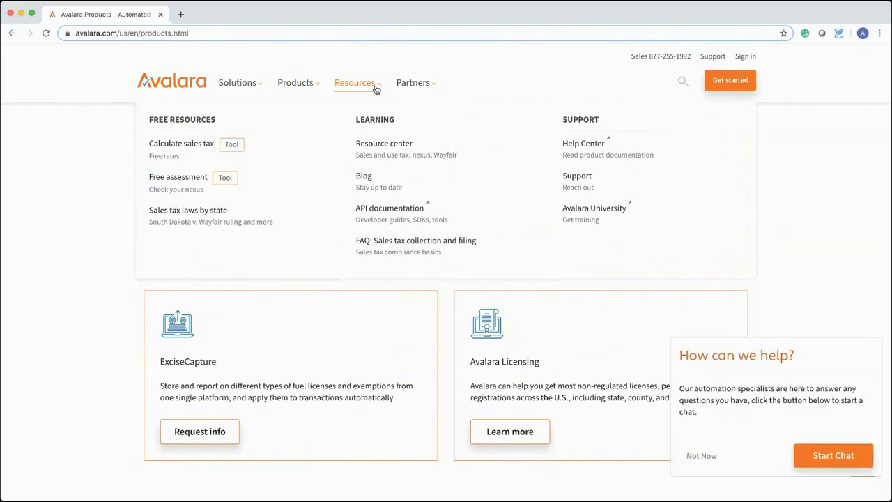
{"action": "left_click", "coordinate": [690, 456]}
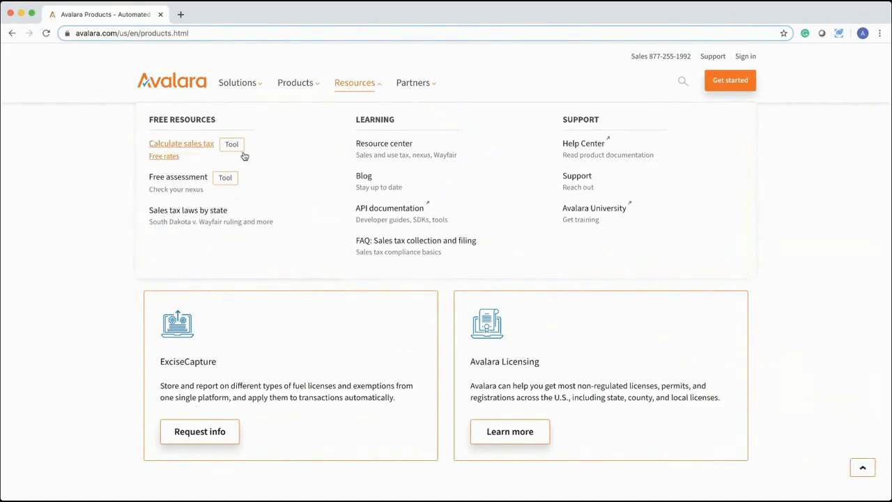
{"action": "left_click", "coordinate": [188, 147]}
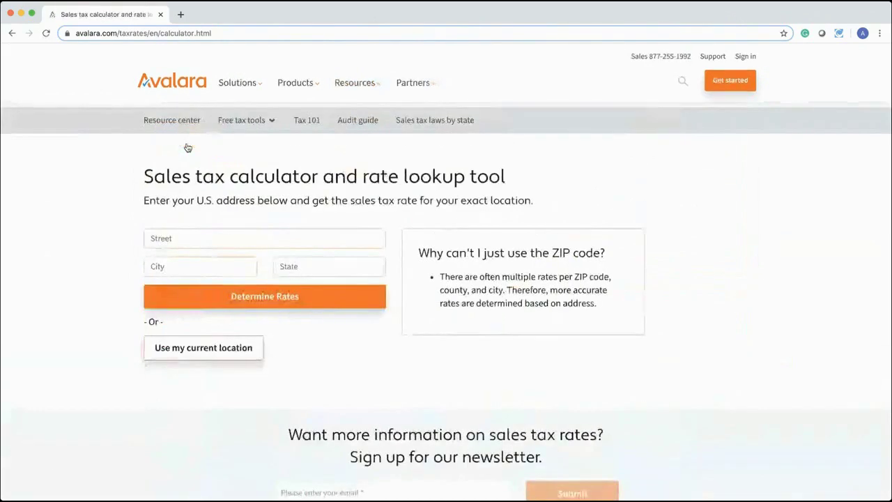
{"action": "scroll", "coordinate": [279, 259], "scroll_direction": "down", "scroll_amount": 5}
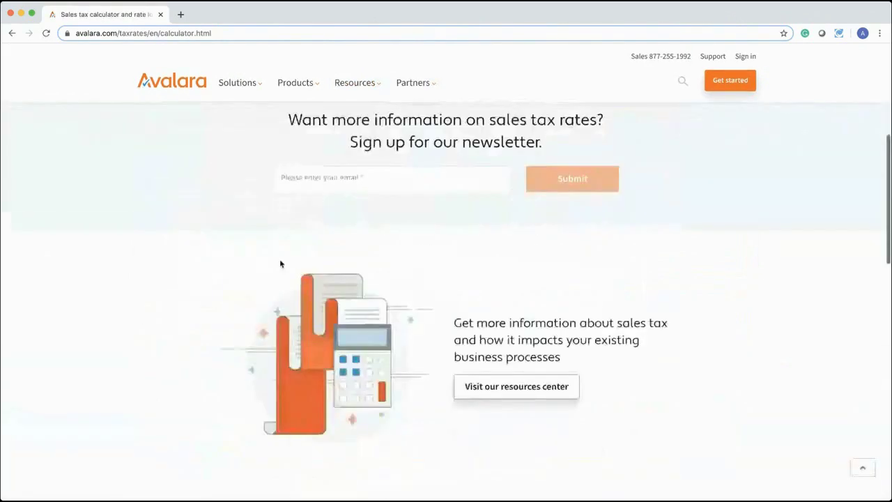
{"action": "scroll", "coordinate": [279, 259], "scroll_direction": "up", "scroll_amount": 4}
{"action": "scroll", "coordinate": [280, 259], "scroll_direction": "up", "scroll_amount": 1}
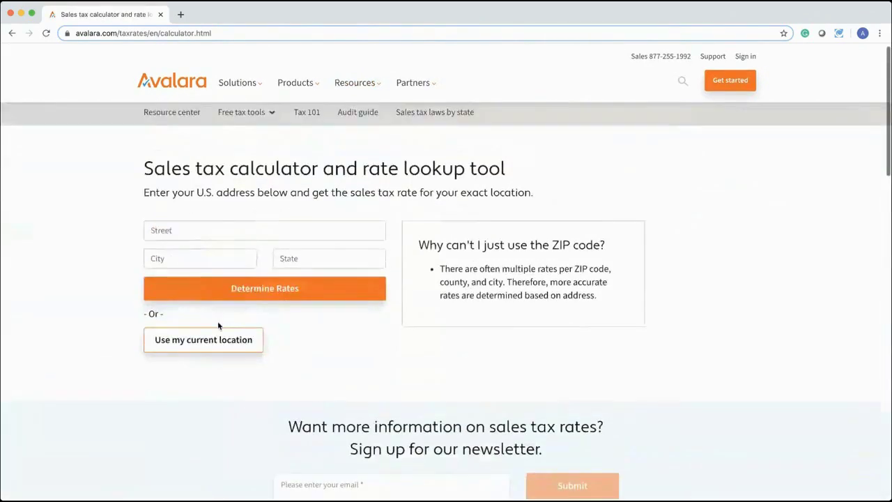
- Look up the sales tax rate for the current location and review the jurisdiction breakdown and total amount calculator
{"action": "left_click", "coordinate": [180, 231]}
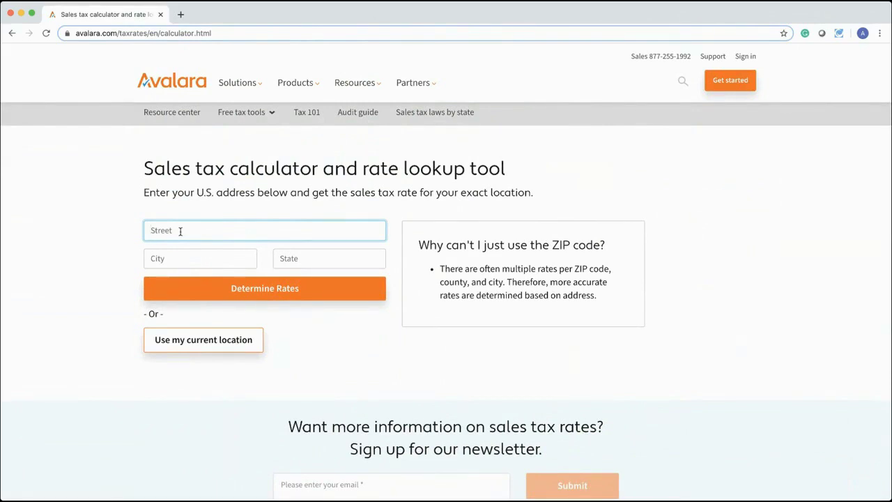
{"action": "left_click", "coordinate": [210, 339]}
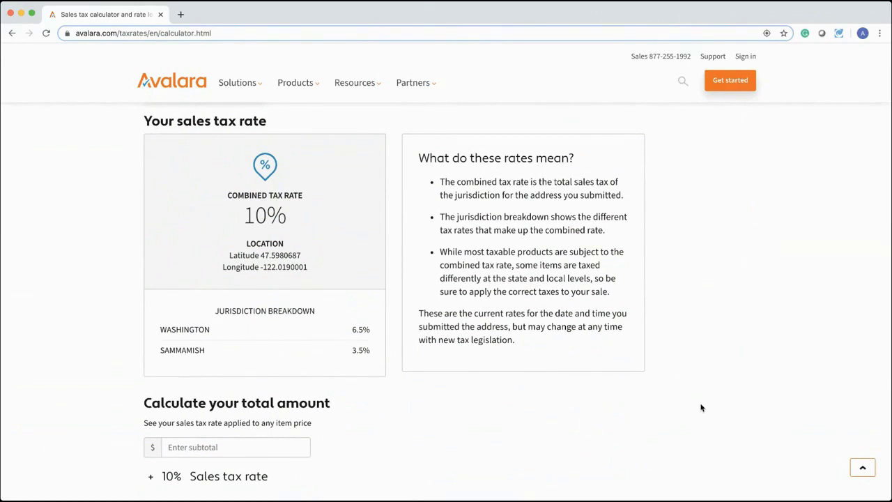
{"action": "scroll", "coordinate": [745, 369], "scroll_direction": "down", "scroll_amount": 2}
{"action": "scroll", "coordinate": [745, 369], "scroll_direction": "down", "scroll_amount": 3}
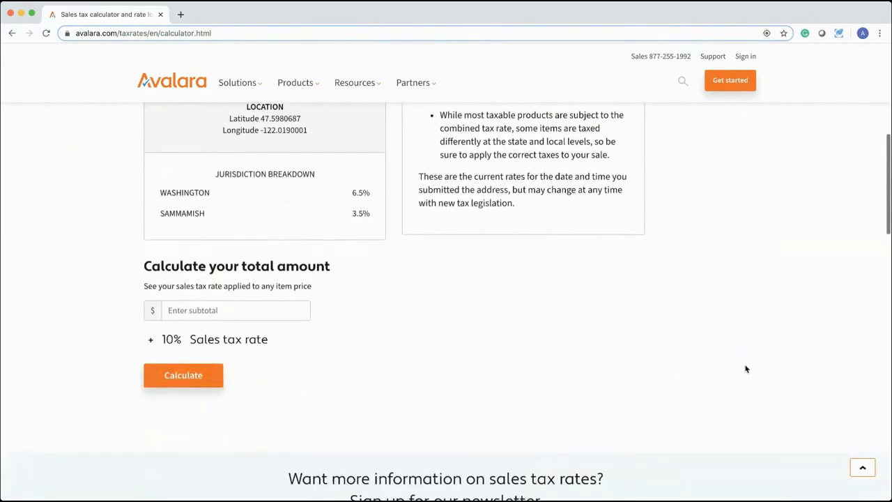
{"action": "scroll", "coordinate": [435, 362], "scroll_direction": "up", "scroll_amount": 4}
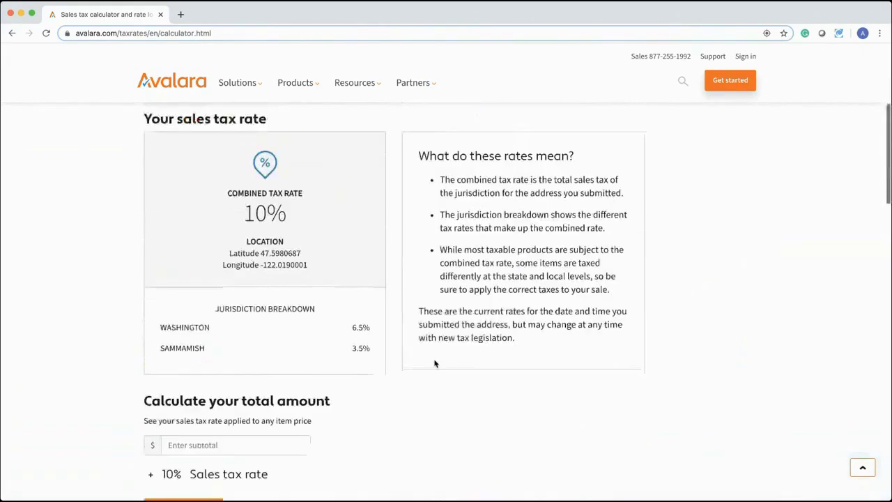
{"action": "scroll", "coordinate": [434, 363], "scroll_direction": "up", "scroll_amount": 7}
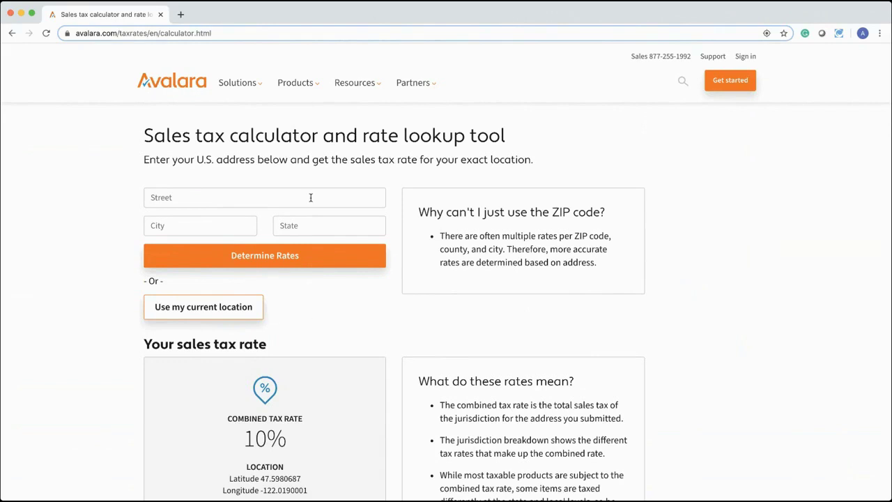
- Open the Avalara blog, filter it to the Developer category and browse the listed articles
{"action": "mouse_move", "coordinate": [379, 86]}
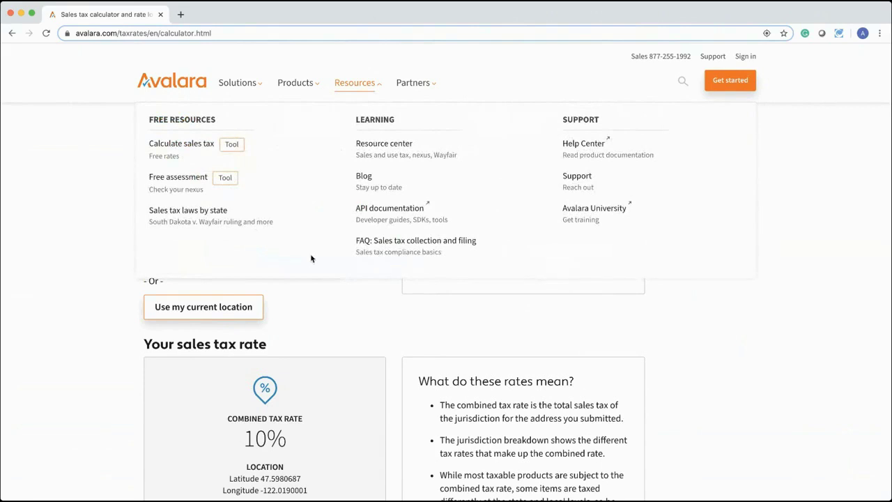
{"action": "left_click", "coordinate": [366, 179]}
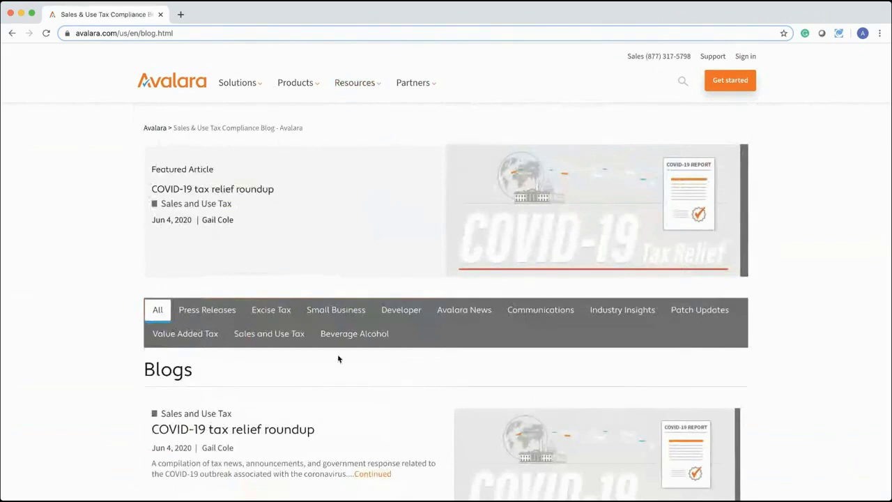
{"action": "scroll", "coordinate": [338, 401], "scroll_direction": "down", "scroll_amount": 3}
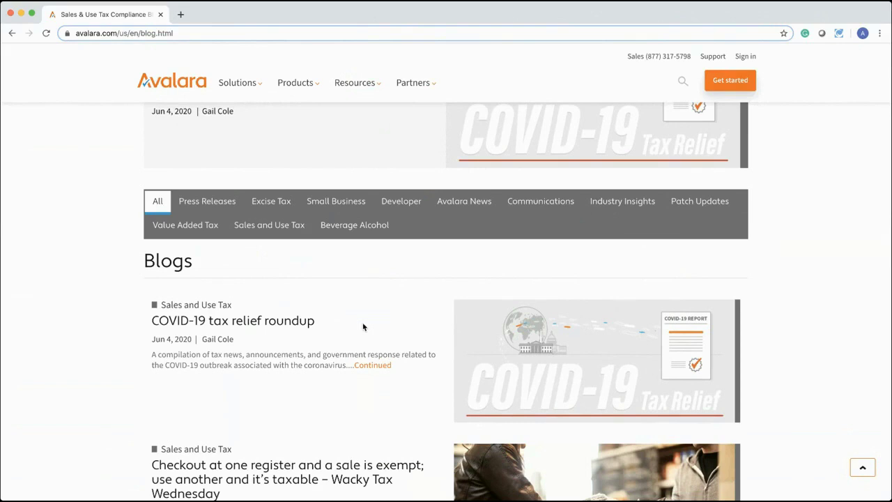
{"action": "left_click", "coordinate": [405, 202]}
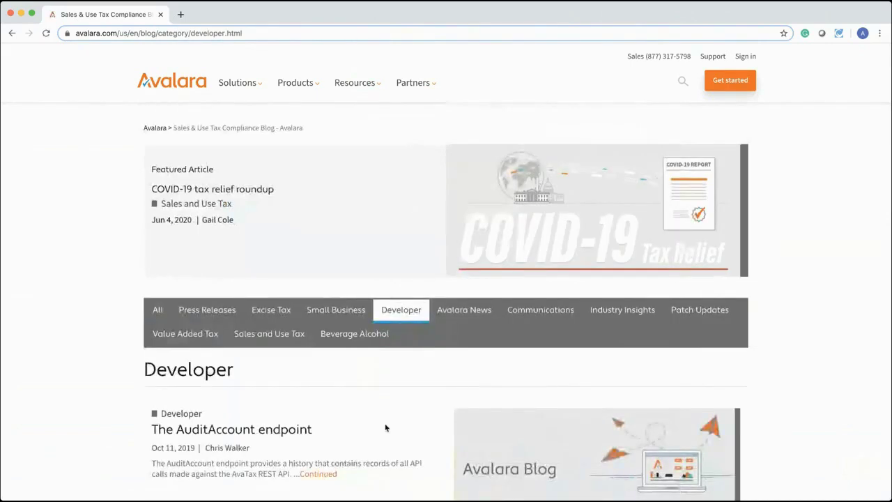
{"action": "scroll", "coordinate": [385, 427], "scroll_direction": "down", "scroll_amount": 4}
{"action": "scroll", "coordinate": [386, 427], "scroll_direction": "down", "scroll_amount": 3}
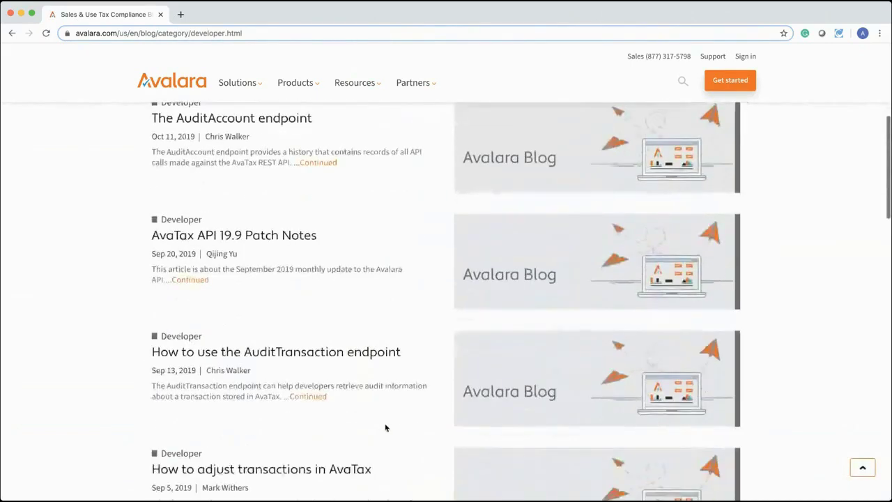
{"action": "scroll", "coordinate": [386, 427], "scroll_direction": "up", "scroll_amount": 3}
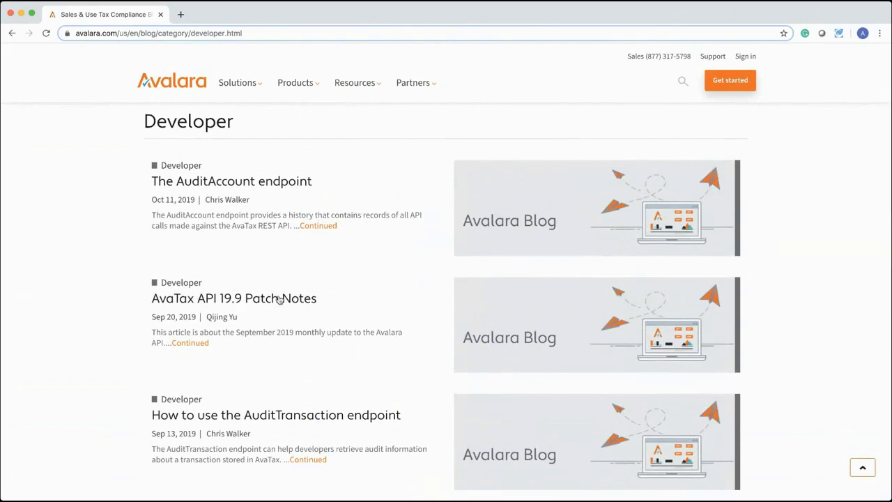
- Open the AvaTax API 19.9 Patch Notes article and read its sections on sandbox testing, error transactions, fixes and improvements
{"action": "left_click", "coordinate": [192, 346]}
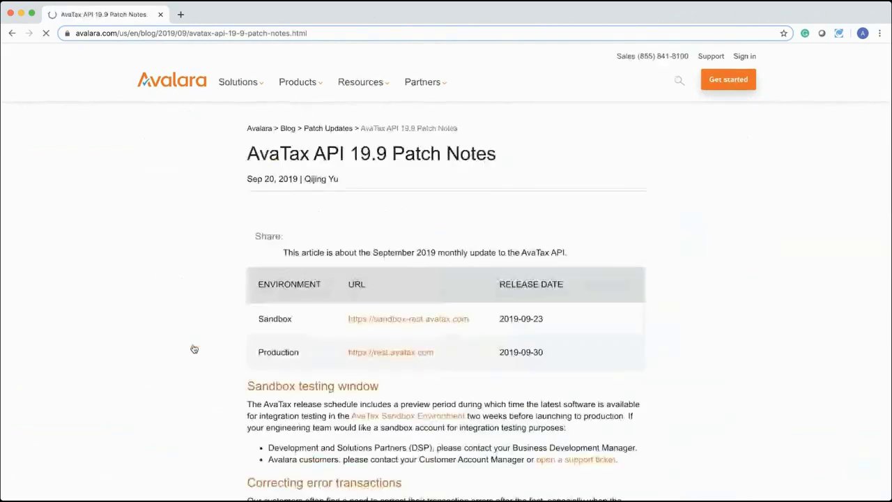
{"action": "scroll", "coordinate": [743, 395], "scroll_direction": "down", "scroll_amount": 5}
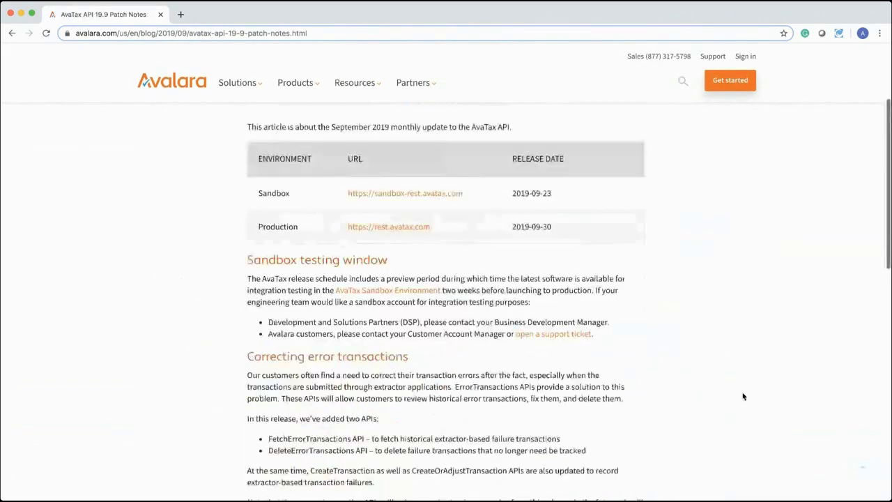
{"action": "scroll", "coordinate": [743, 396], "scroll_direction": "down", "scroll_amount": 3}
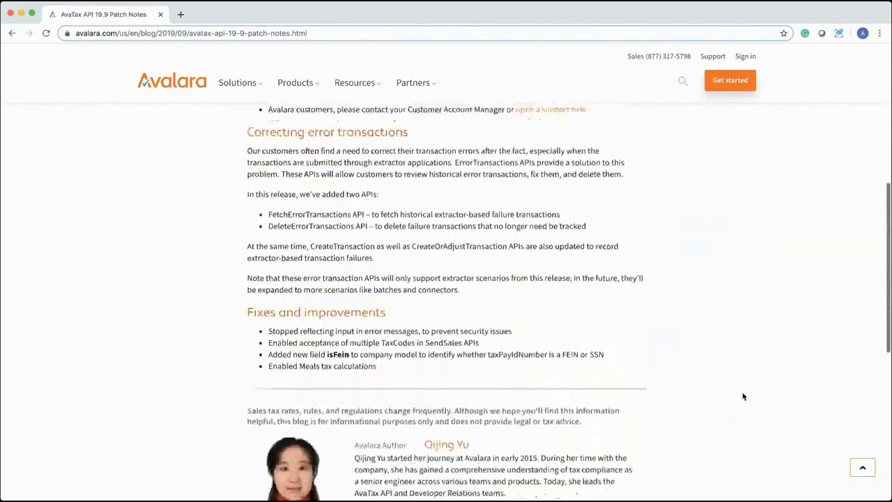
{"action": "scroll", "coordinate": [743, 396], "scroll_direction": "up", "scroll_amount": 1}
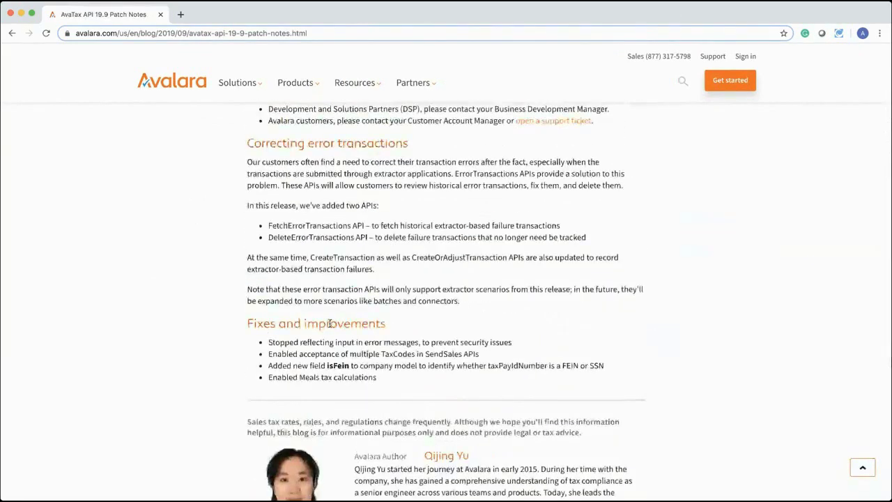
{"action": "scroll", "coordinate": [574, 329], "scroll_direction": "up", "scroll_amount": 2}
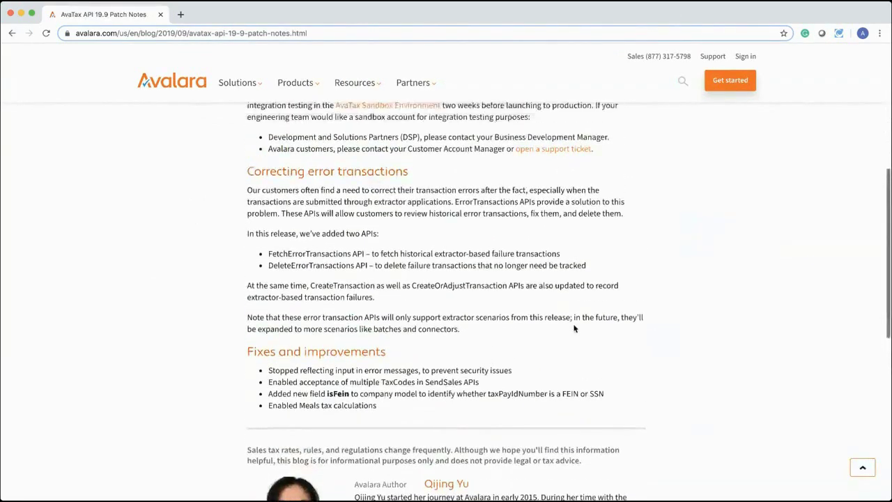
{"action": "scroll", "coordinate": [528, 352], "scroll_direction": "up", "scroll_amount": 1}
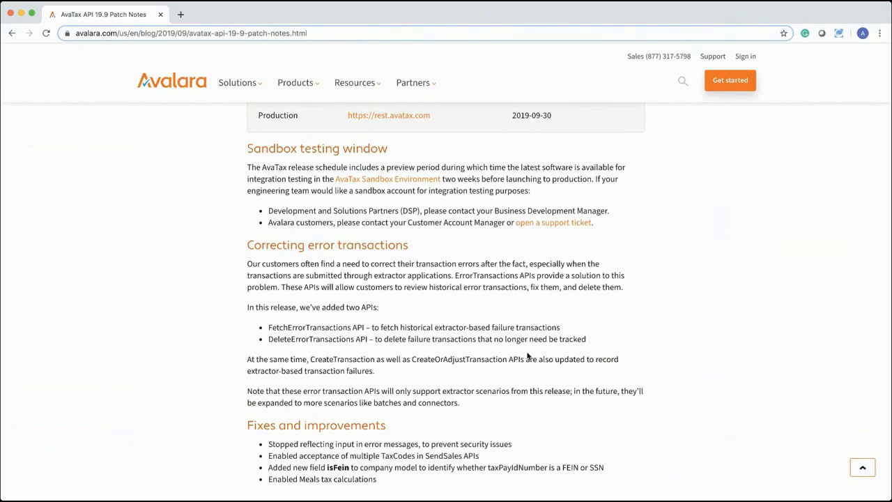
{"action": "scroll", "coordinate": [528, 357], "scroll_direction": "up", "scroll_amount": 1}
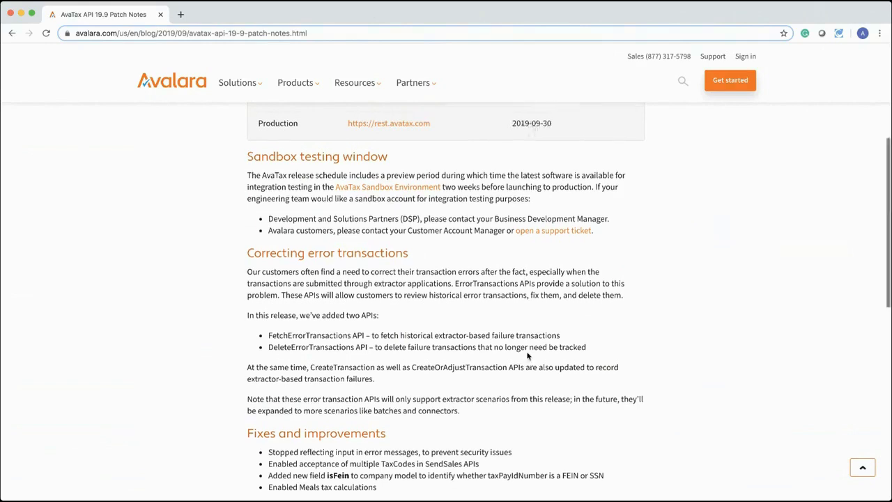
{"action": "scroll", "coordinate": [528, 357], "scroll_direction": "down", "scroll_amount": 1}
{"action": "scroll", "coordinate": [528, 356], "scroll_direction": "down", "scroll_amount": 2}
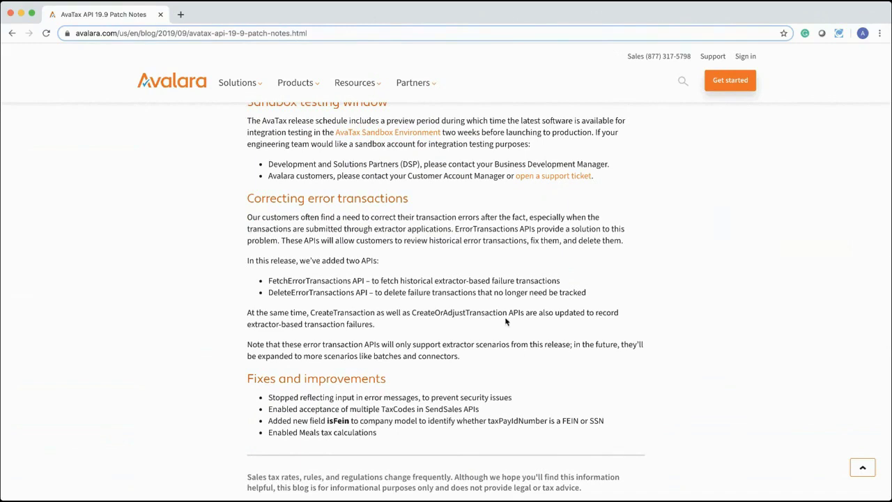
- Return to the start of the patch notes article and open the API documentation from the website's learning resources
{"action": "scroll", "coordinate": [495, 296], "scroll_direction": "up", "scroll_amount": 1}
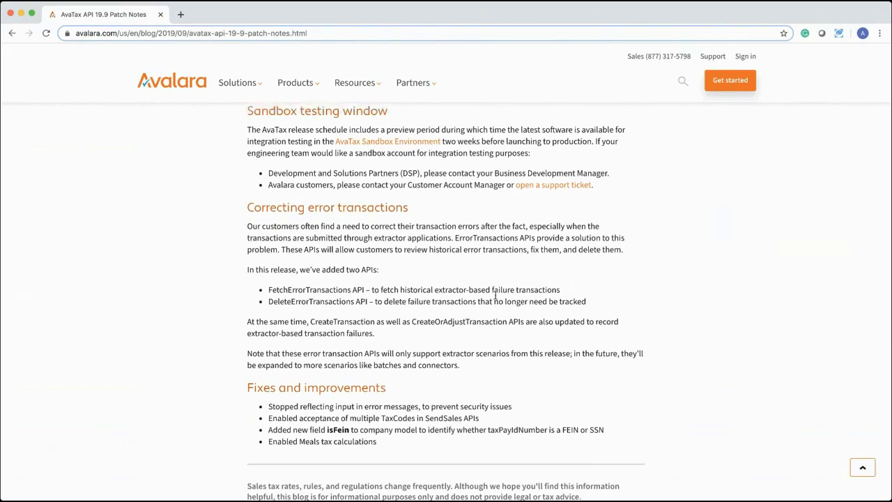
{"action": "scroll", "coordinate": [495, 295], "scroll_direction": "up", "scroll_amount": 1}
{"action": "scroll", "coordinate": [495, 296], "scroll_direction": "up", "scroll_amount": 3}
{"action": "scroll", "coordinate": [494, 296], "scroll_direction": "up", "scroll_amount": 2}
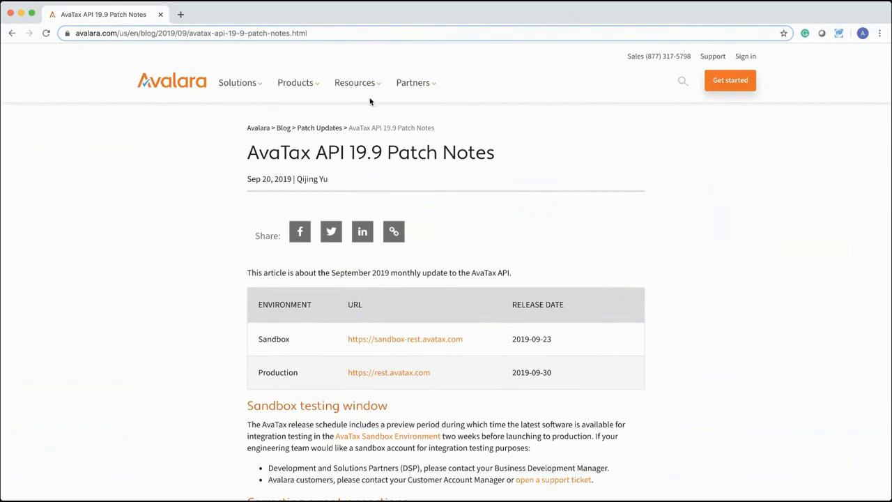
{"action": "mouse_move", "coordinate": [377, 84]}
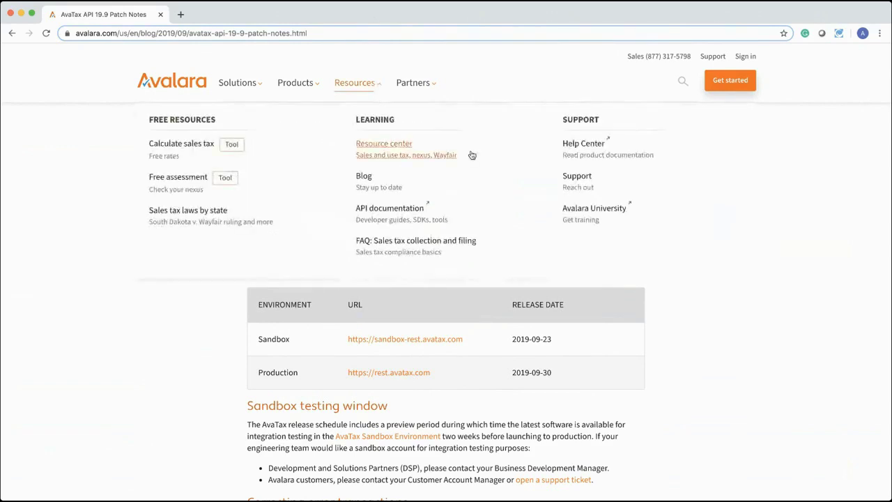
{"action": "left_click", "coordinate": [385, 211]}
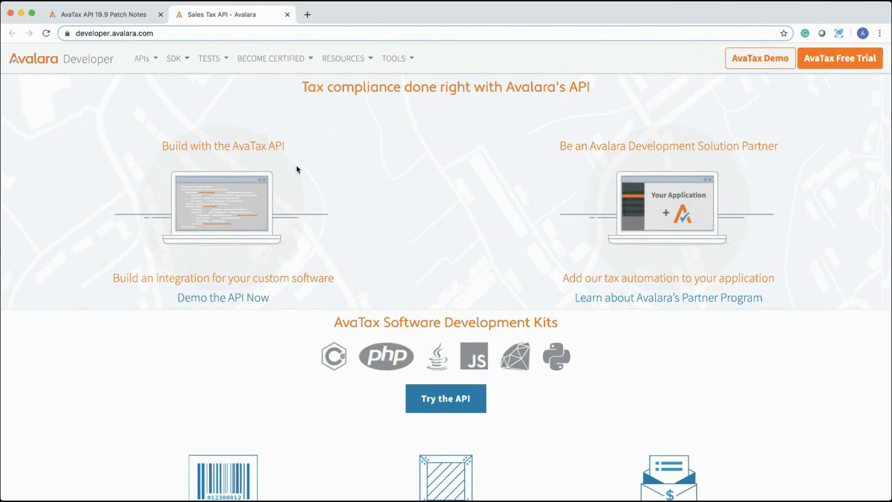
- Open the Avalara AvaTax Developer Guide and go to Chapter 1, Getting Started with AvaTax
{"action": "left_click", "coordinate": [158, 62]}
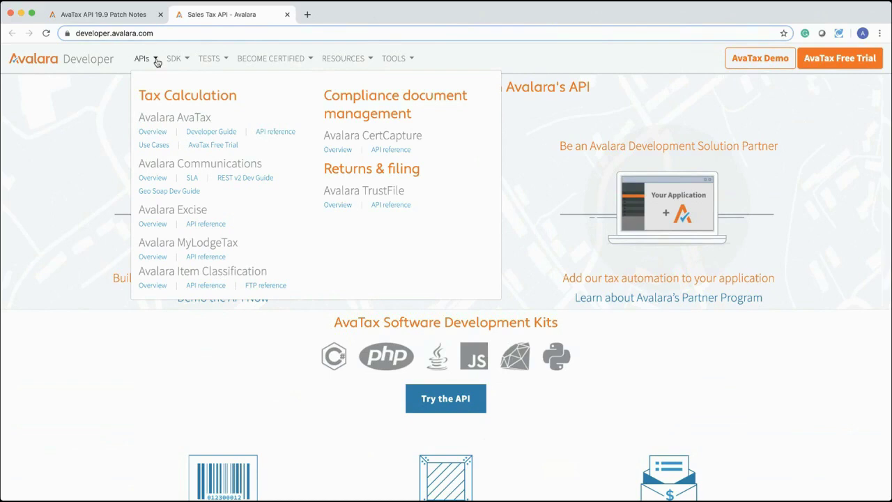
{"action": "left_click", "coordinate": [210, 137]}
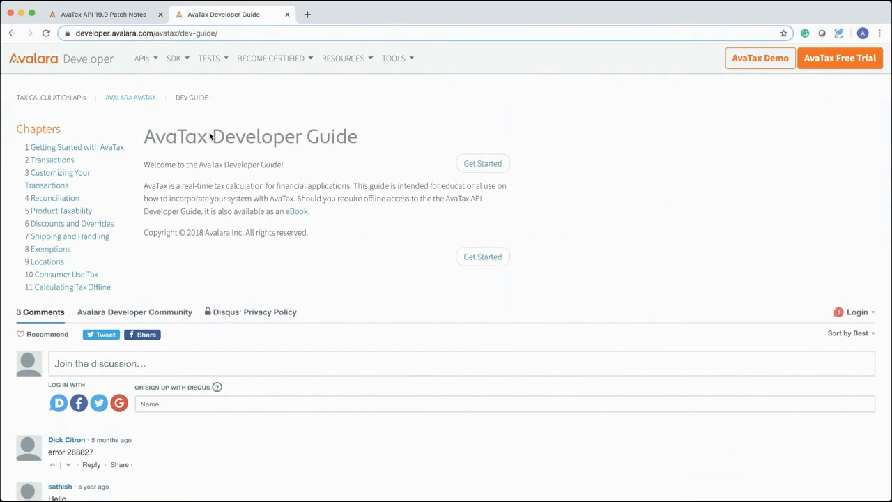
{"action": "left_click", "coordinate": [62, 154]}
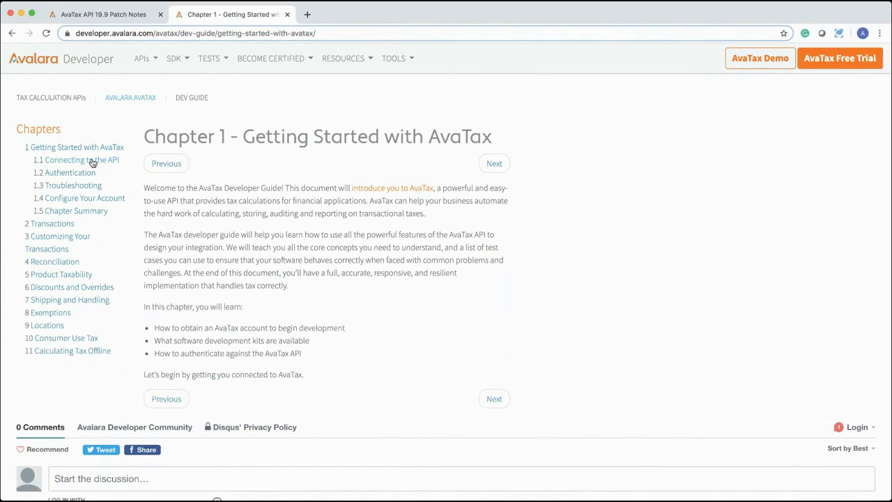
- Open section 1.1, Connecting to the API, and read about tax profiles, nexus and the Sandbox environment
{"action": "left_click", "coordinate": [92, 162]}
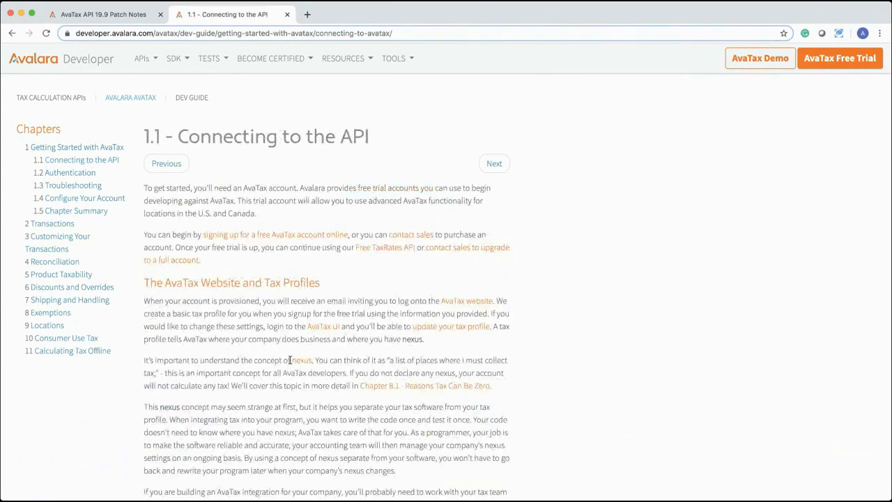
{"action": "scroll", "coordinate": [290, 360], "scroll_direction": "down", "scroll_amount": 3}
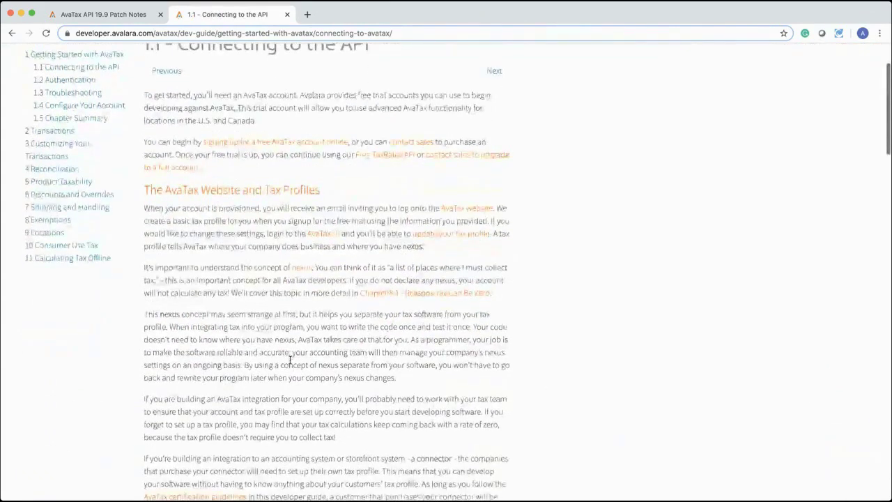
{"action": "scroll", "coordinate": [290, 360], "scroll_direction": "down", "scroll_amount": 2}
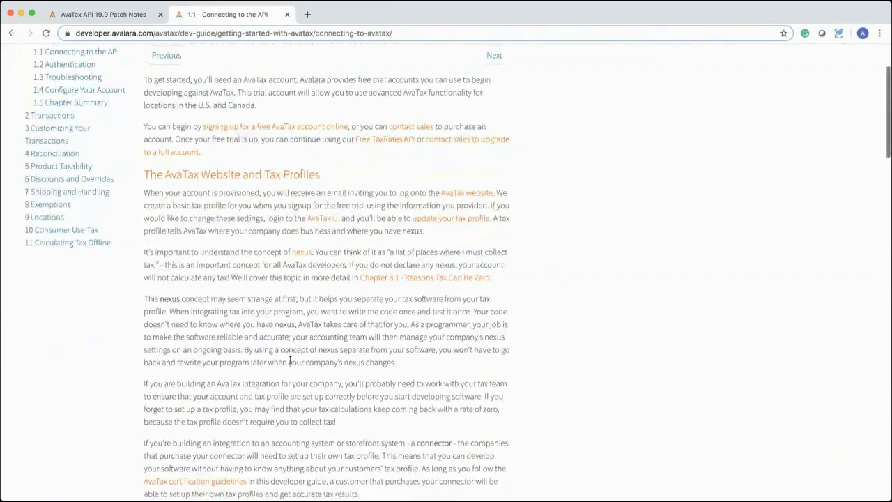
{"action": "scroll", "coordinate": [290, 359], "scroll_direction": "down", "scroll_amount": 6}
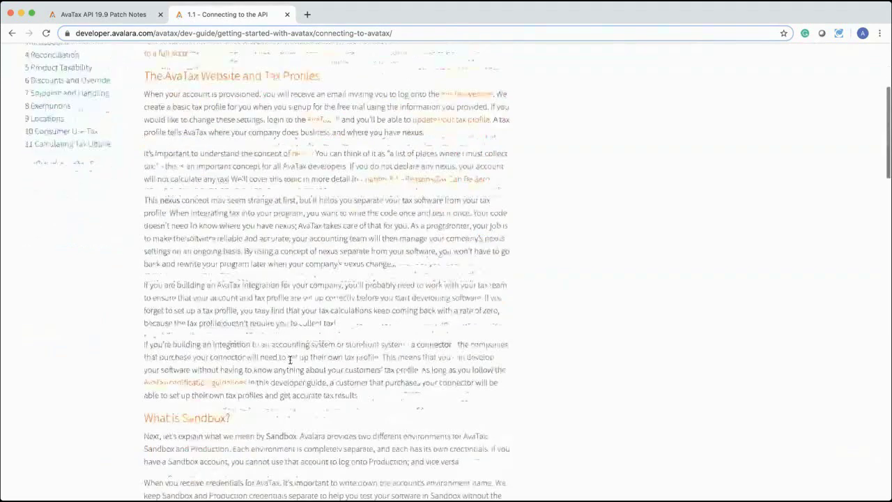
{"action": "scroll", "coordinate": [290, 360], "scroll_direction": "down", "scroll_amount": 7}
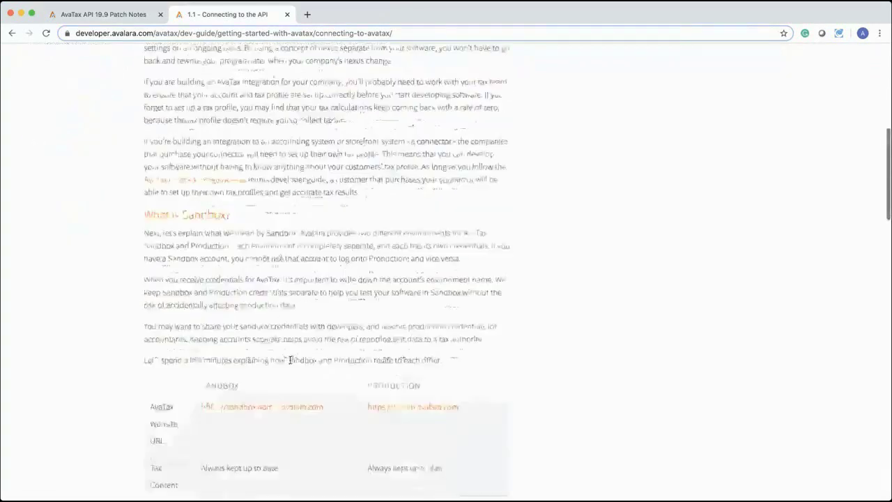
{"action": "scroll", "coordinate": [290, 364], "scroll_direction": "down", "scroll_amount": 7}
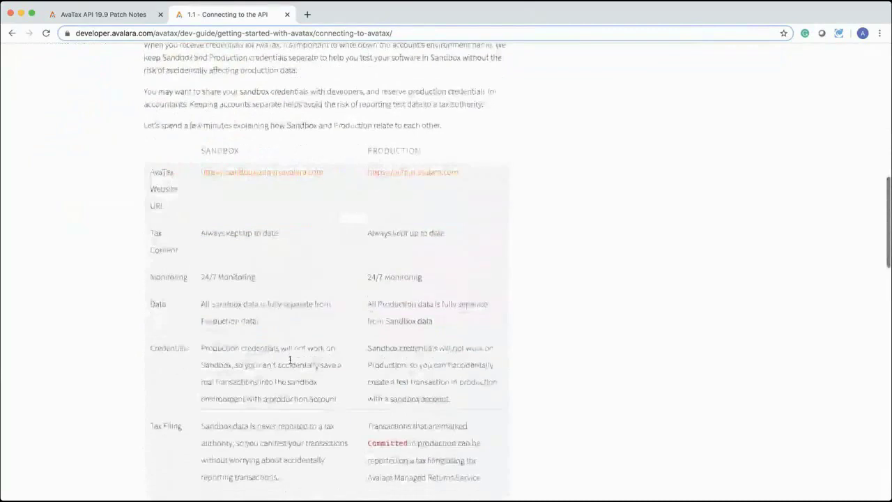
{"action": "scroll", "coordinate": [290, 360], "scroll_direction": "down", "scroll_amount": 2}
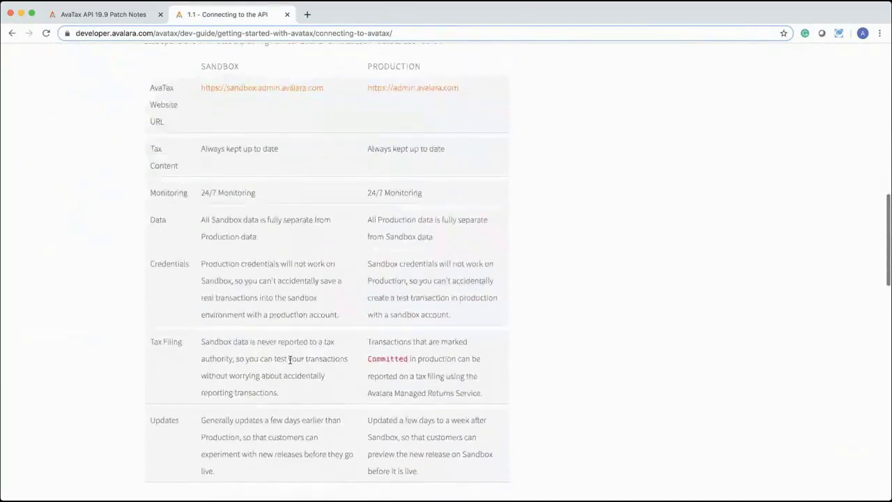
- Compare the Sandbox and Production environments in the table, including credentials, tax filing and updates
{"action": "scroll", "coordinate": [290, 360], "scroll_direction": "up", "scroll_amount": 1}
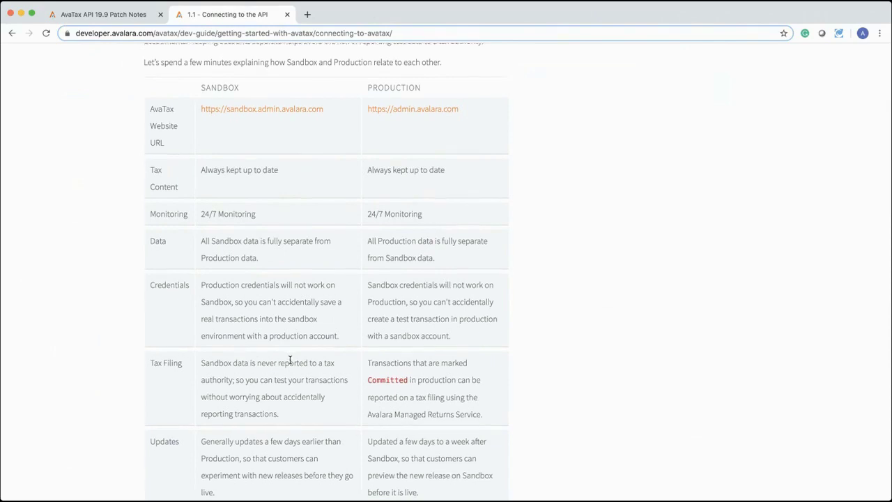
{"action": "scroll", "coordinate": [290, 360], "scroll_direction": "down", "scroll_amount": 2}
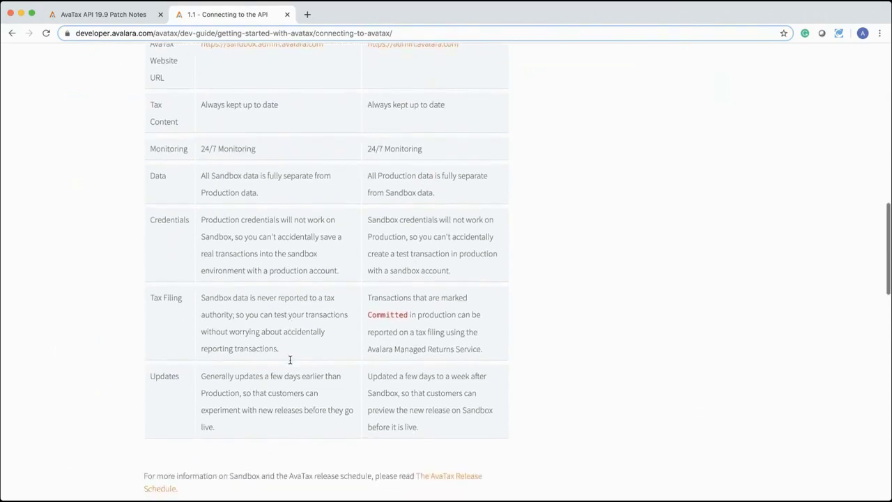
{"action": "scroll", "coordinate": [290, 360], "scroll_direction": "up", "scroll_amount": 2}
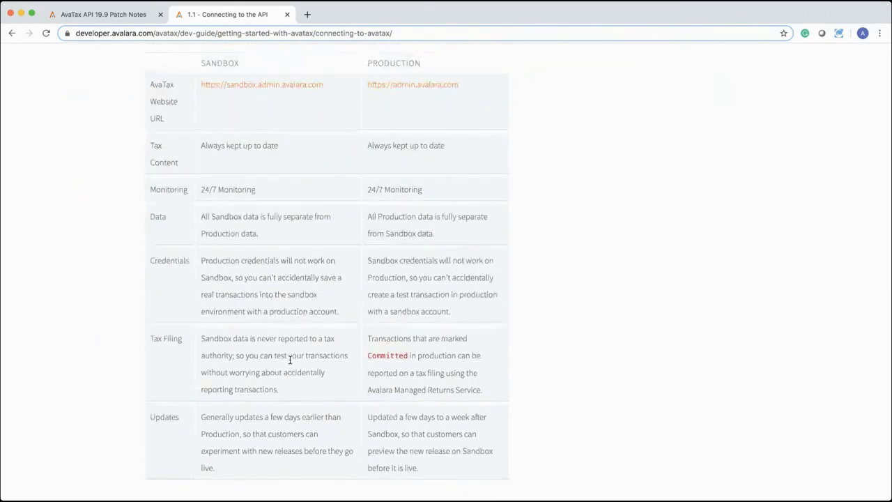
{"action": "scroll", "coordinate": [290, 359], "scroll_direction": "down", "scroll_amount": 1}
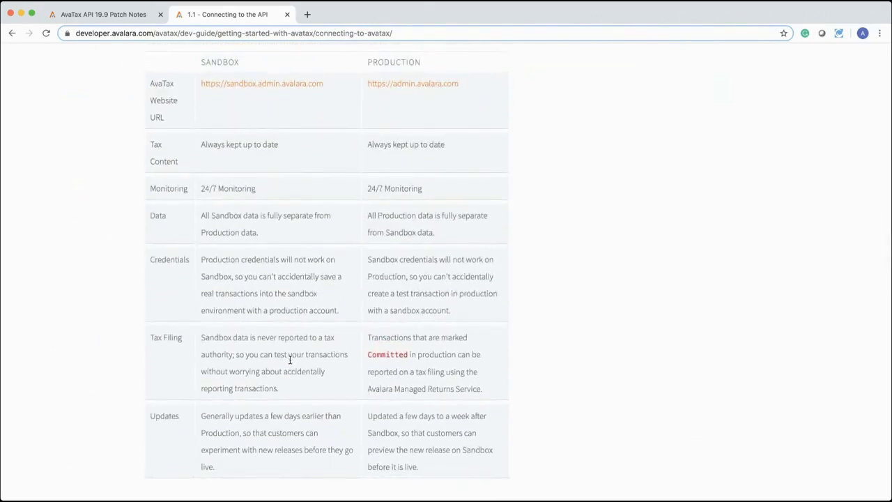
{"action": "scroll", "coordinate": [290, 360], "scroll_direction": "up", "scroll_amount": 1}
{"action": "scroll", "coordinate": [290, 360], "scroll_direction": "up", "scroll_amount": 2}
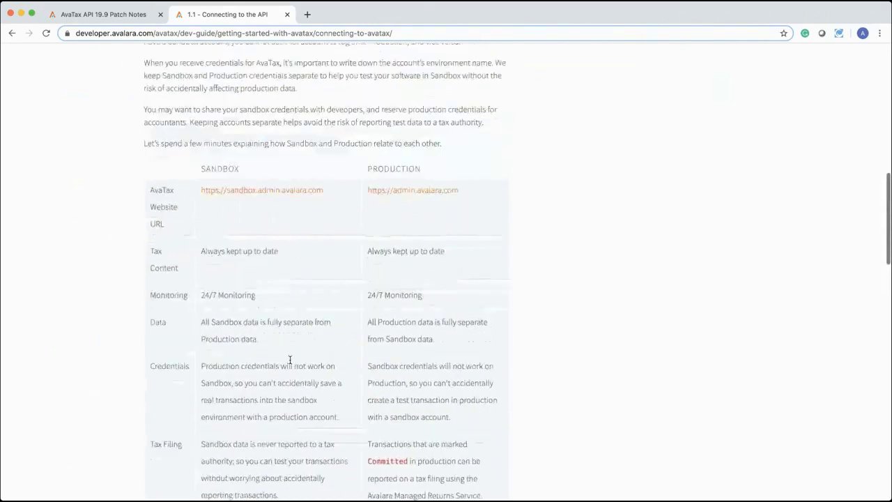
- Review the AvaTax Software Development Kits section and its table of supported languages and GitHub repositories
{"action": "scroll", "coordinate": [290, 360], "scroll_direction": "down", "scroll_amount": 5}
{"action": "scroll", "coordinate": [291, 363], "scroll_direction": "down", "scroll_amount": 5}
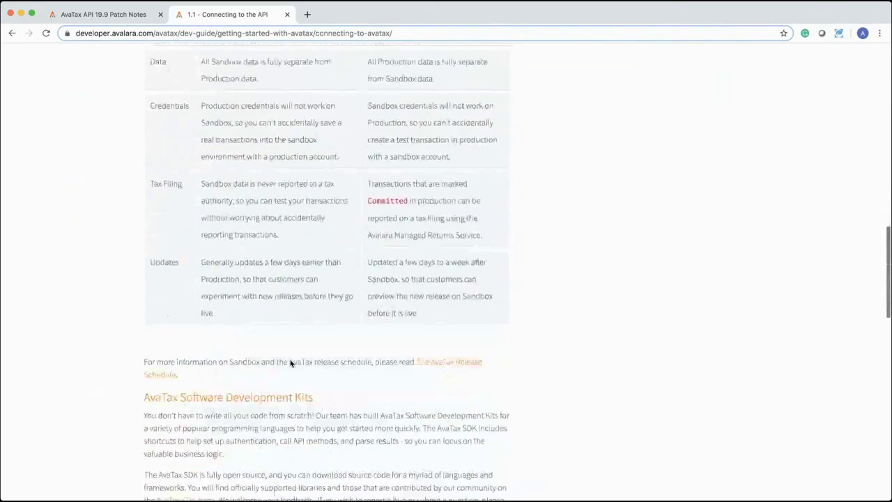
{"action": "scroll", "coordinate": [291, 363], "scroll_direction": "down", "scroll_amount": 1}
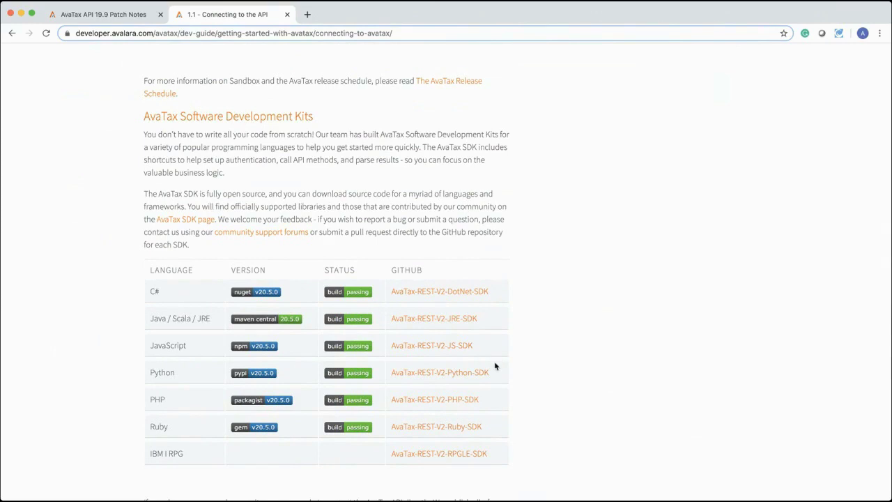
- Open section 1.3, Troubleshooting, and read the guidance on handling error messages with Test Case 1.3.1
{"action": "scroll", "coordinate": [492, 265], "scroll_direction": "up", "scroll_amount": 10}
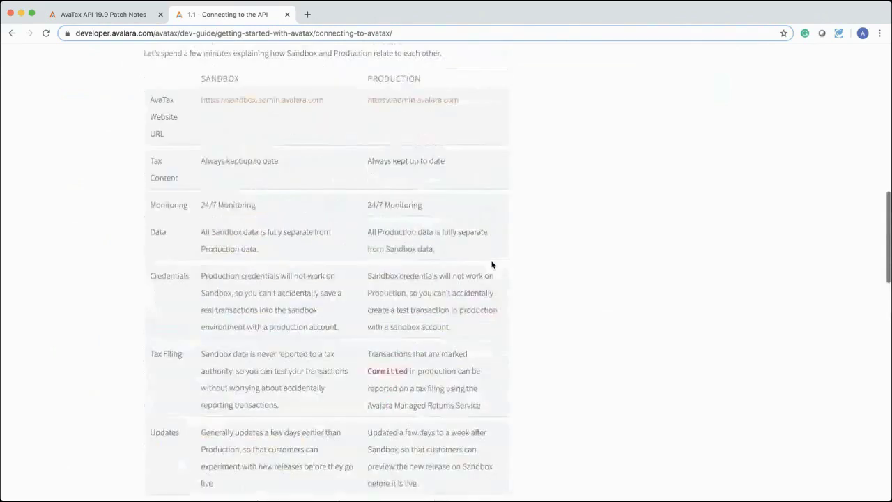
{"action": "scroll", "coordinate": [492, 265], "scroll_direction": "up", "scroll_amount": 10}
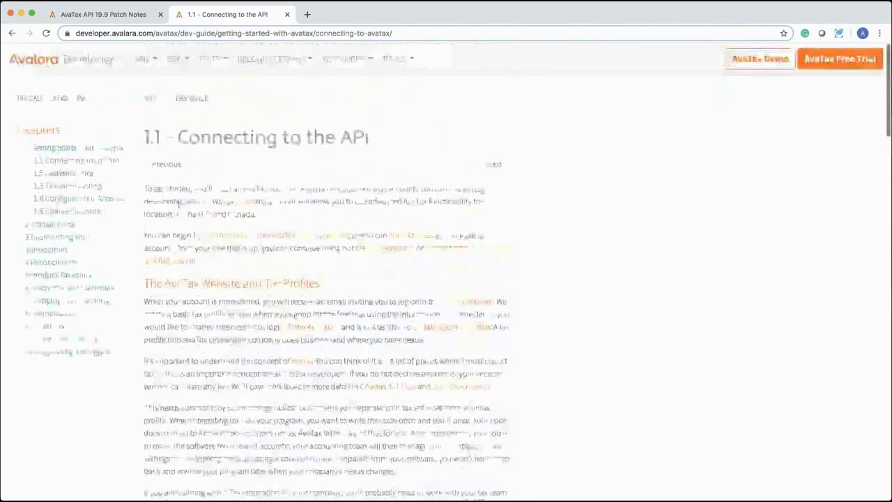
{"action": "left_click", "coordinate": [79, 187]}
{"action": "scroll", "coordinate": [343, 317], "scroll_direction": "down", "scroll_amount": 5}
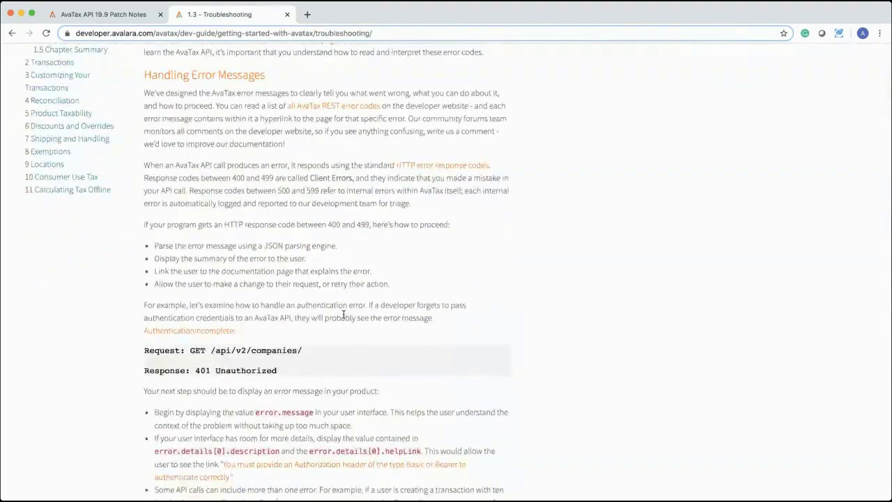
{"action": "scroll", "coordinate": [343, 314], "scroll_direction": "down", "scroll_amount": 2}
{"action": "scroll", "coordinate": [343, 315], "scroll_direction": "down", "scroll_amount": 8}
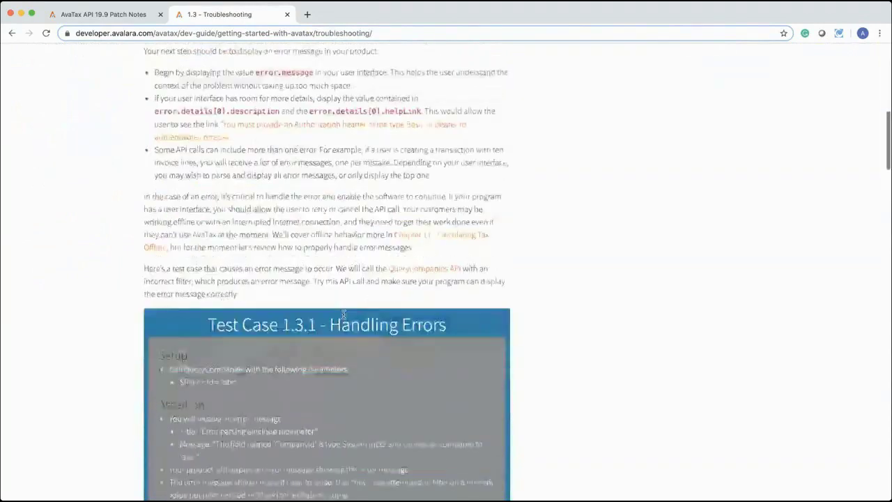
{"action": "scroll", "coordinate": [343, 314], "scroll_direction": "down", "scroll_amount": 10}
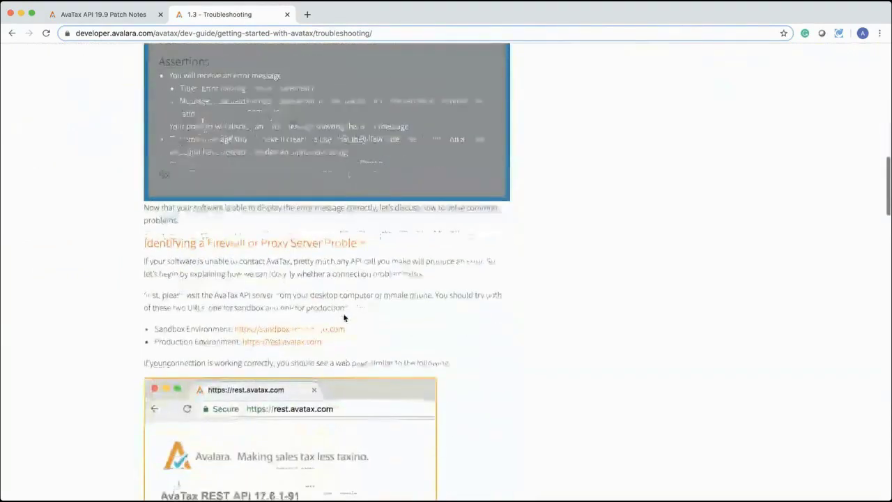
- Read how to identify a firewall or proxy server problem and test authentication with the Ping API
{"action": "scroll", "coordinate": [344, 318], "scroll_direction": "down", "scroll_amount": 3}
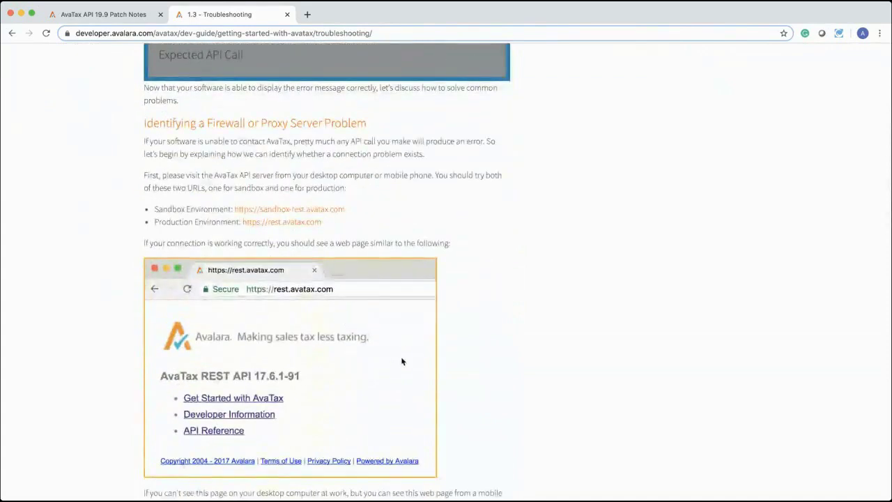
{"action": "scroll", "coordinate": [401, 361], "scroll_direction": "down", "scroll_amount": 1}
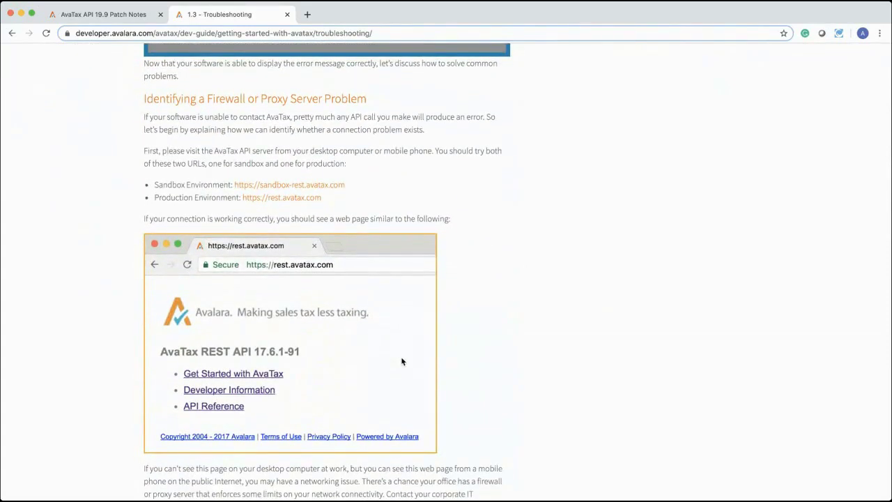
{"action": "scroll", "coordinate": [401, 361], "scroll_direction": "down", "scroll_amount": 2}
{"action": "scroll", "coordinate": [401, 361], "scroll_direction": "down", "scroll_amount": 5}
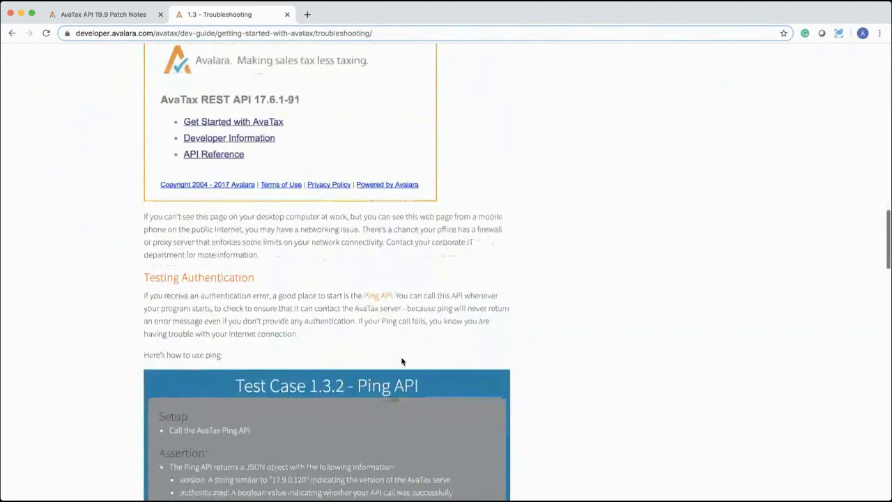
{"action": "scroll", "coordinate": [402, 361], "scroll_direction": "down", "scroll_amount": 2}
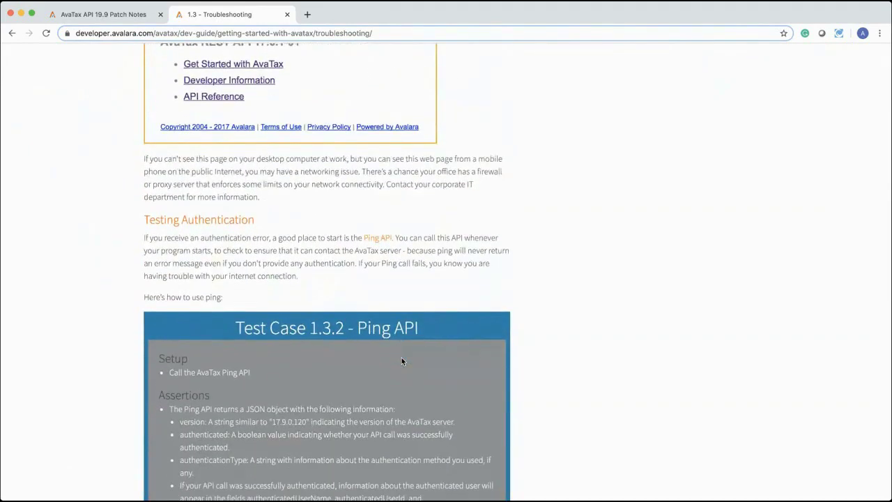
{"action": "scroll", "coordinate": [402, 360], "scroll_direction": "down", "scroll_amount": 6}
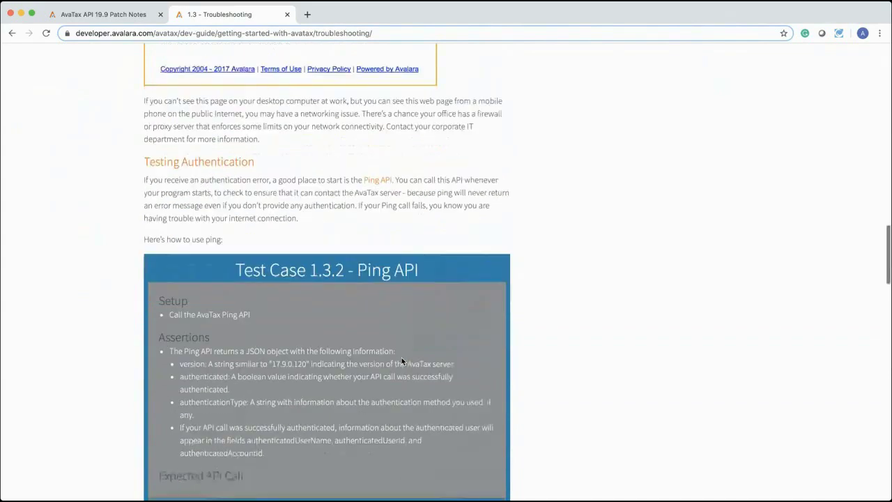
- Read the Other Common Problems table in the Troubleshooting section, from routing problems through SSL certificate verification
{"action": "scroll", "coordinate": [402, 357], "scroll_direction": "down", "scroll_amount": 6}
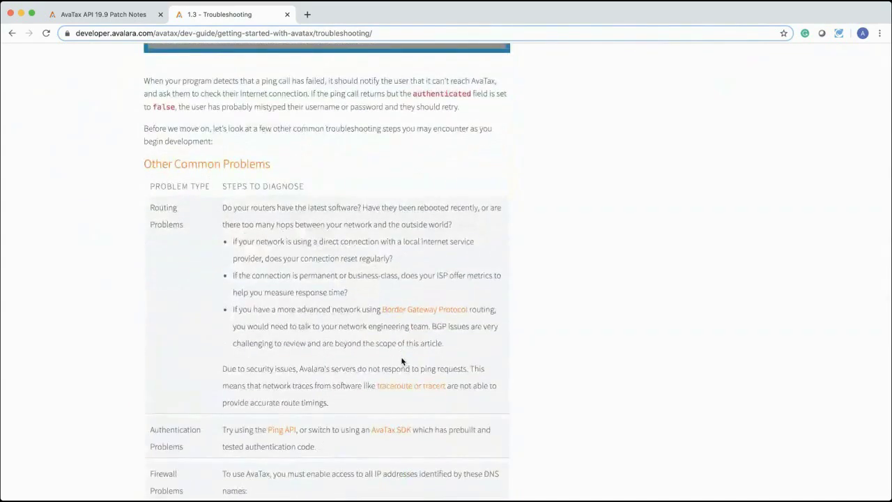
{"action": "scroll", "coordinate": [401, 361], "scroll_direction": "down", "scroll_amount": 2}
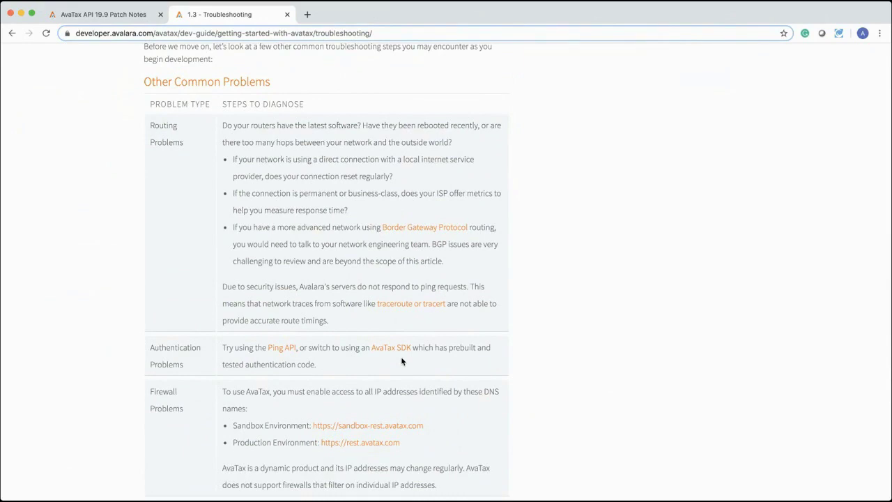
{"action": "scroll", "coordinate": [401, 360], "scroll_direction": "down", "scroll_amount": 5}
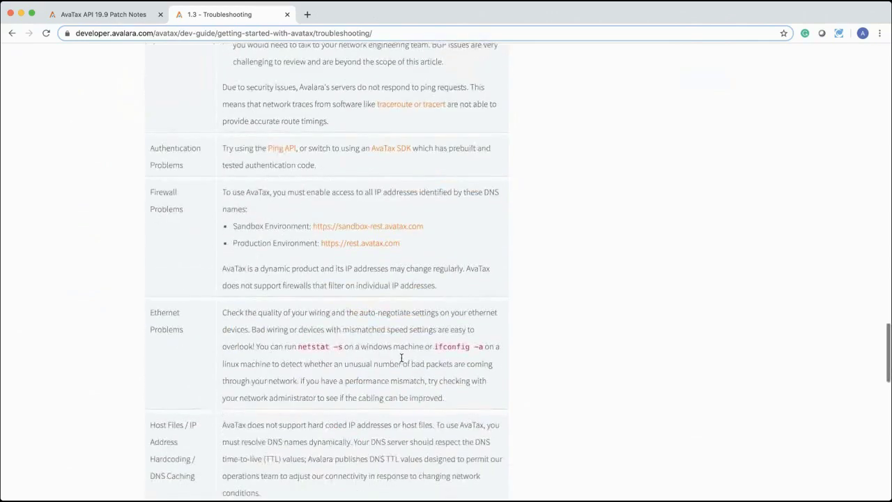
{"action": "scroll", "coordinate": [401, 357], "scroll_direction": "down", "scroll_amount": 3}
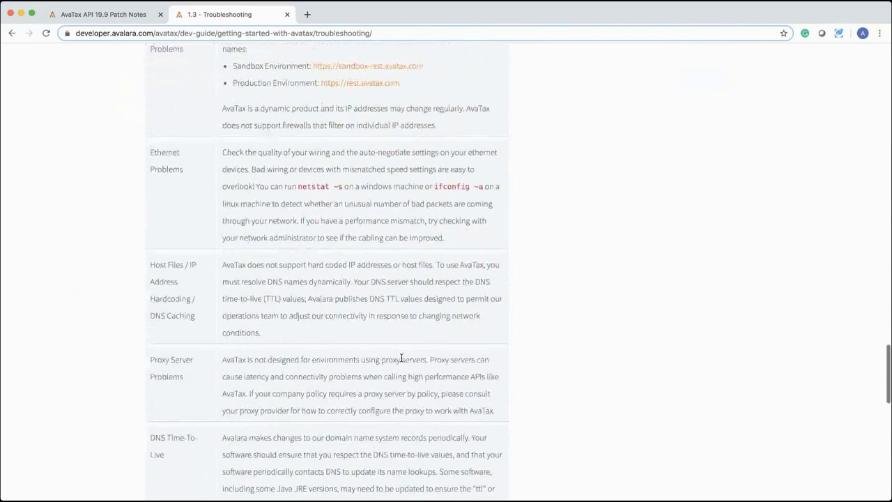
{"action": "scroll", "coordinate": [401, 359], "scroll_direction": "down", "scroll_amount": 6}
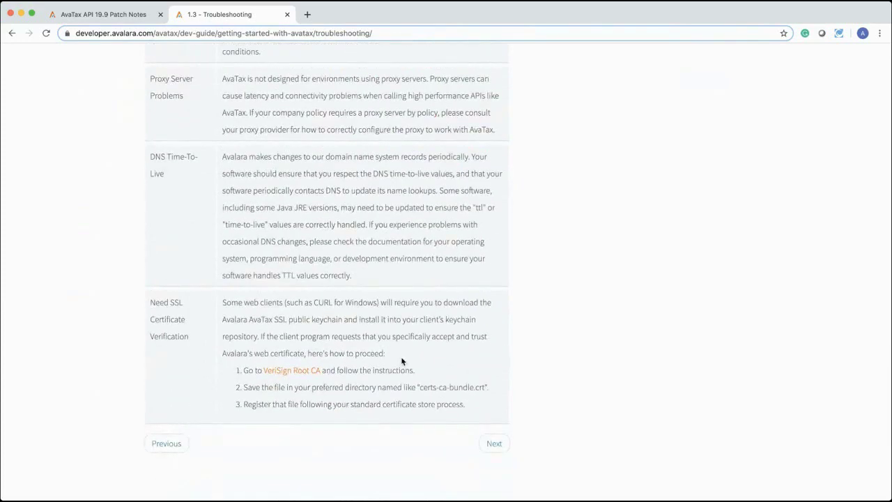
- Return to the developer guide's chapter list and open Chapter 2, Transactions
{"action": "scroll", "coordinate": [401, 361], "scroll_direction": "up", "scroll_amount": 1}
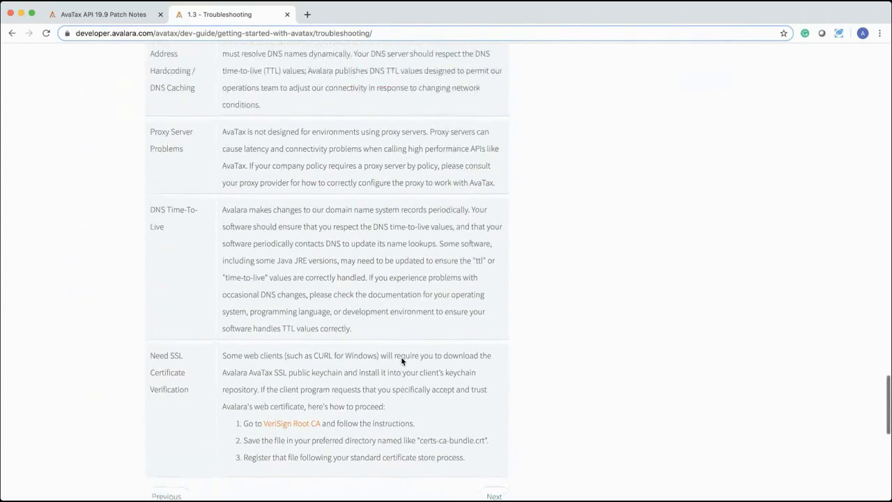
{"action": "scroll", "coordinate": [402, 359], "scroll_direction": "up", "scroll_amount": 8}
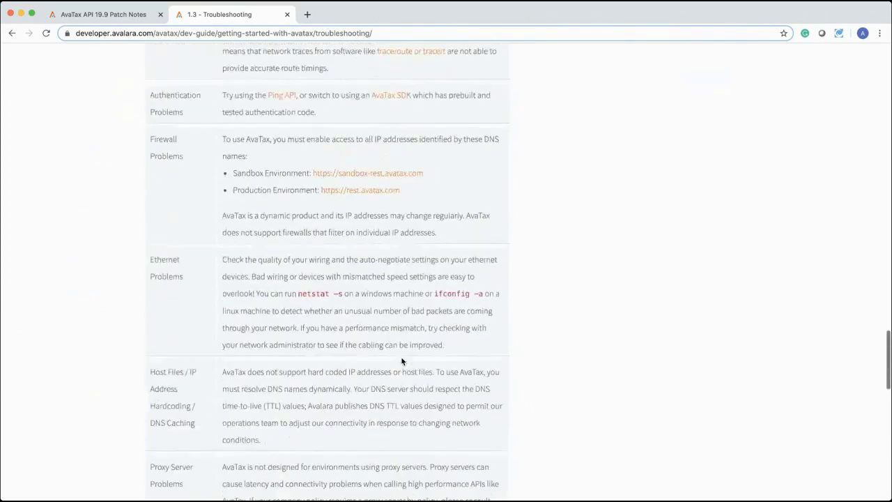
{"action": "scroll", "coordinate": [402, 360], "scroll_direction": "up", "scroll_amount": 20}
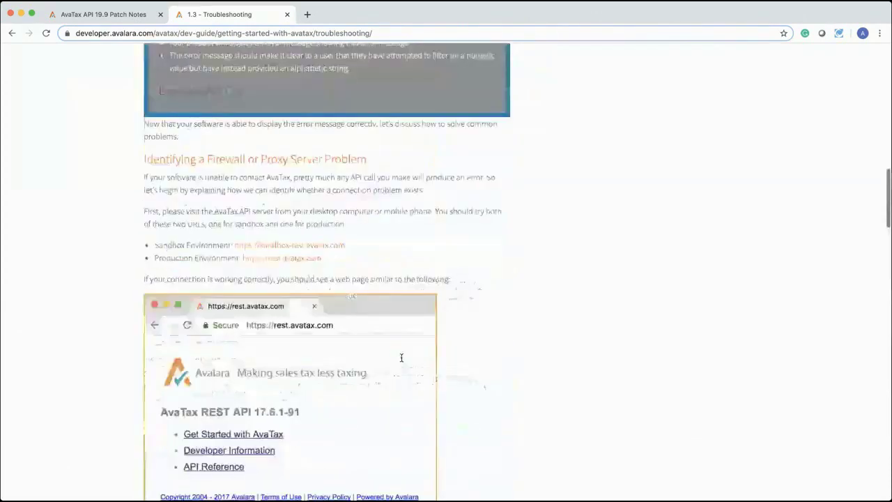
{"action": "scroll", "coordinate": [401, 358], "scroll_direction": "up", "scroll_amount": 20}
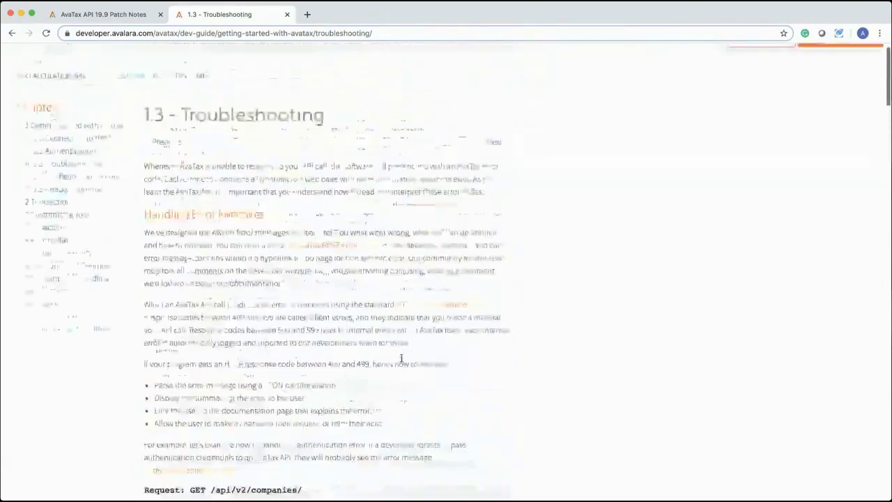
{"action": "left_click", "coordinate": [57, 204]}
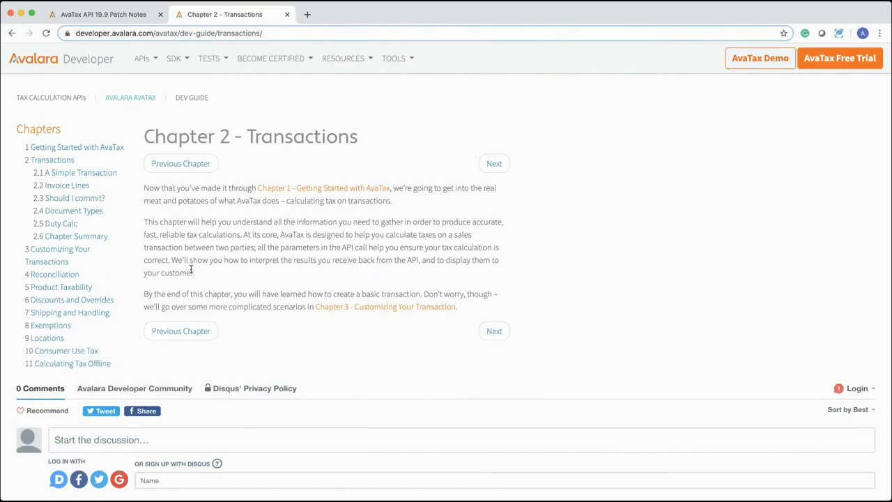
- Open section 2.1, A Simple Transaction, and read the minimum required fields and the smallest possible transaction request
{"action": "left_click", "coordinate": [87, 174]}
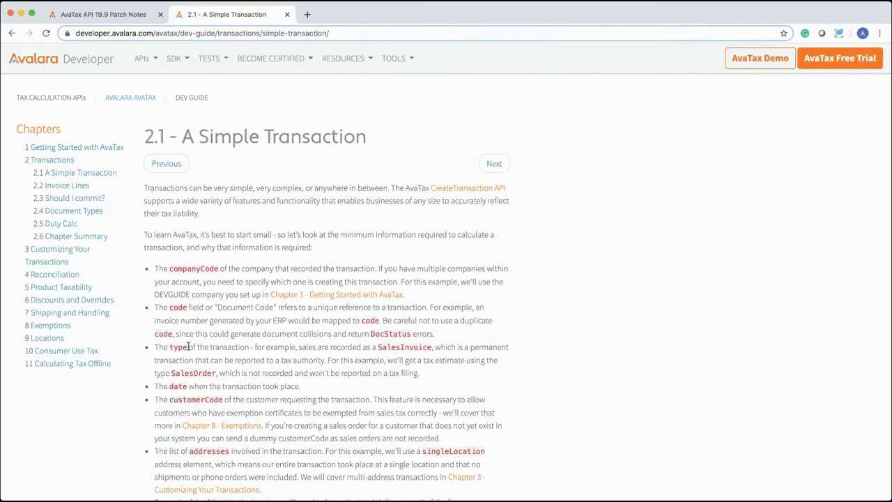
{"action": "scroll", "coordinate": [270, 368], "scroll_direction": "down", "scroll_amount": 1}
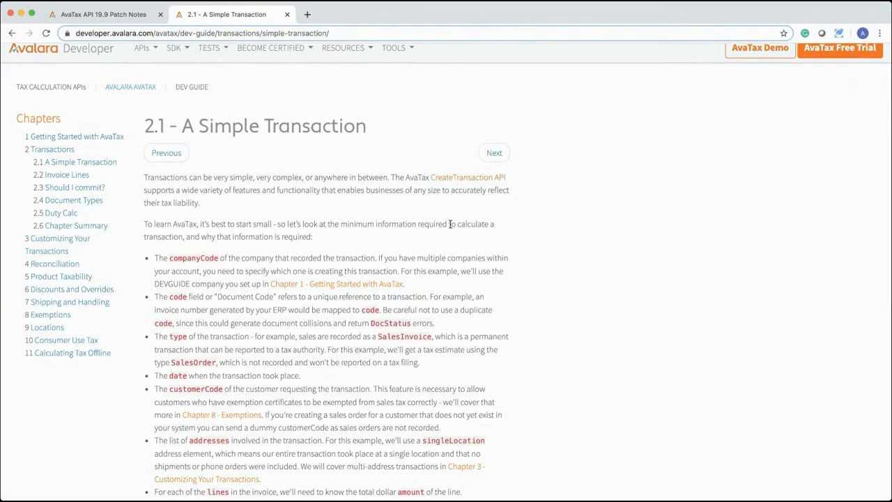
{"action": "scroll", "coordinate": [457, 240], "scroll_direction": "down", "scroll_amount": 3}
{"action": "scroll", "coordinate": [456, 239], "scroll_direction": "down", "scroll_amount": 5}
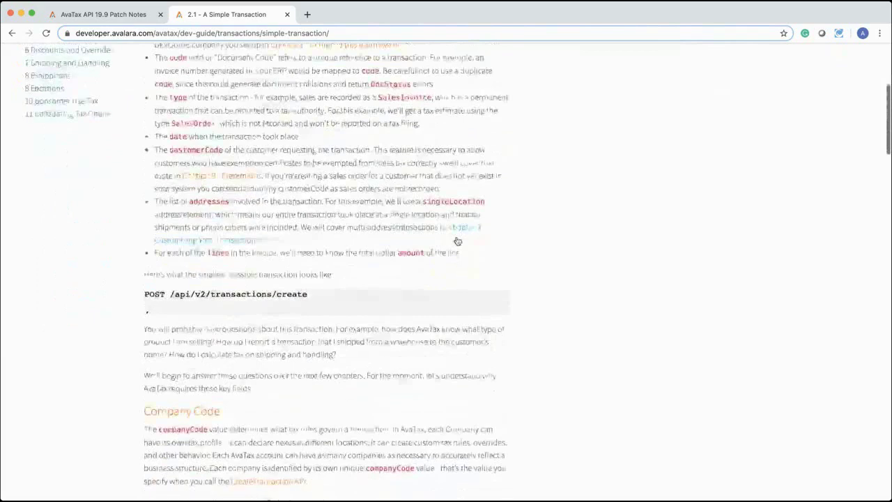
{"action": "scroll", "coordinate": [456, 240], "scroll_direction": "down", "scroll_amount": 5}
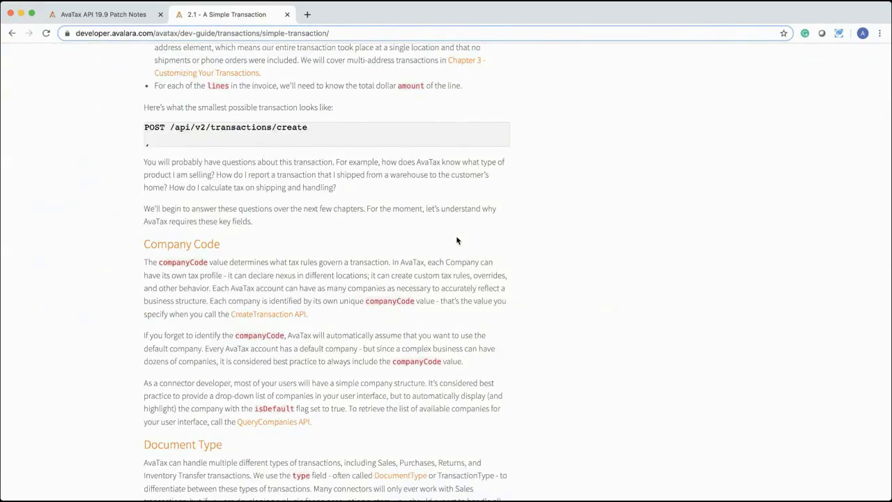
- Read the explanations of the Company Code, Document Type, Document Code, Document Date and Customer Code fields
{"action": "scroll", "coordinate": [456, 241], "scroll_direction": "down", "scroll_amount": 3}
{"action": "scroll", "coordinate": [456, 240], "scroll_direction": "down", "scroll_amount": 5}
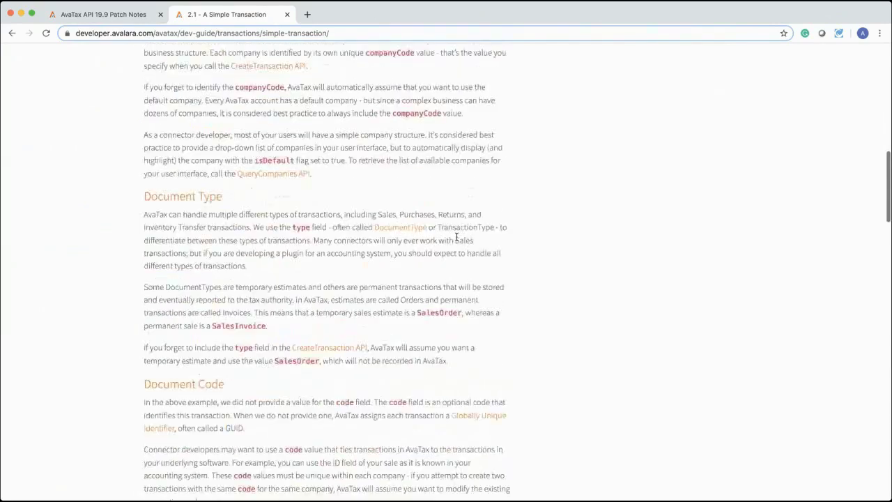
{"action": "scroll", "coordinate": [456, 237], "scroll_direction": "down", "scroll_amount": 6}
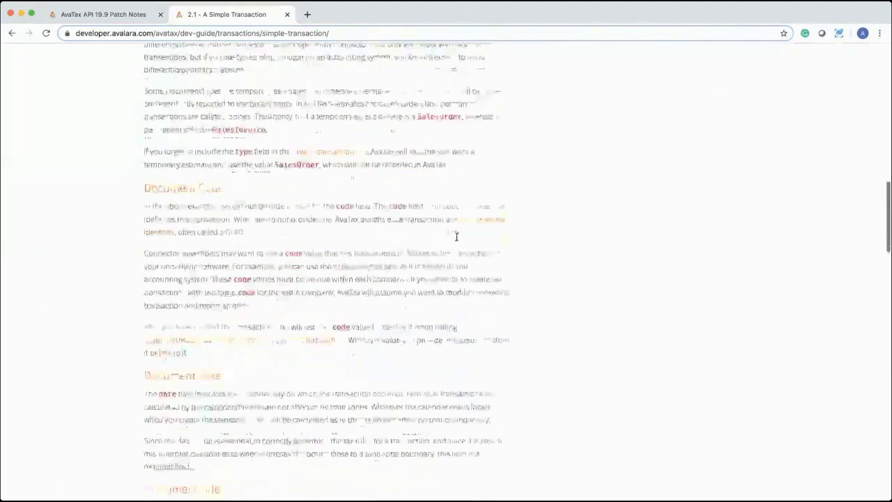
{"action": "scroll", "coordinate": [456, 237], "scroll_direction": "down", "scroll_amount": 4}
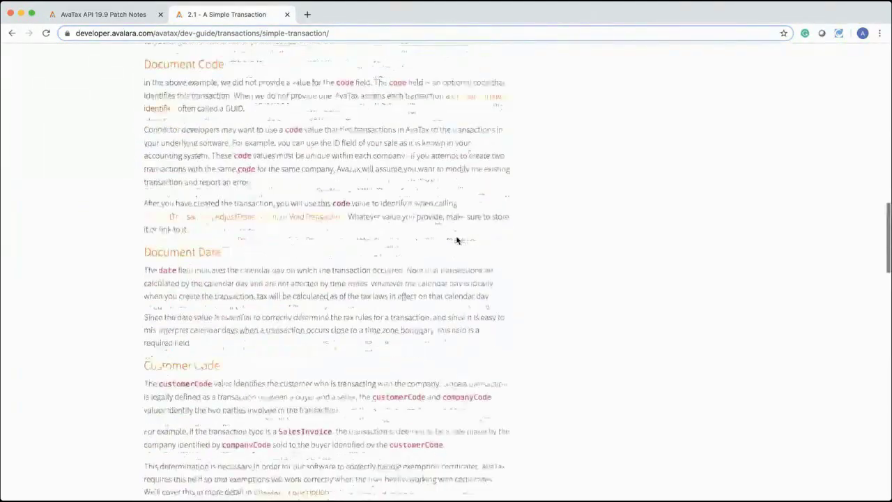
{"action": "scroll", "coordinate": [456, 240], "scroll_direction": "down", "scroll_amount": 1}
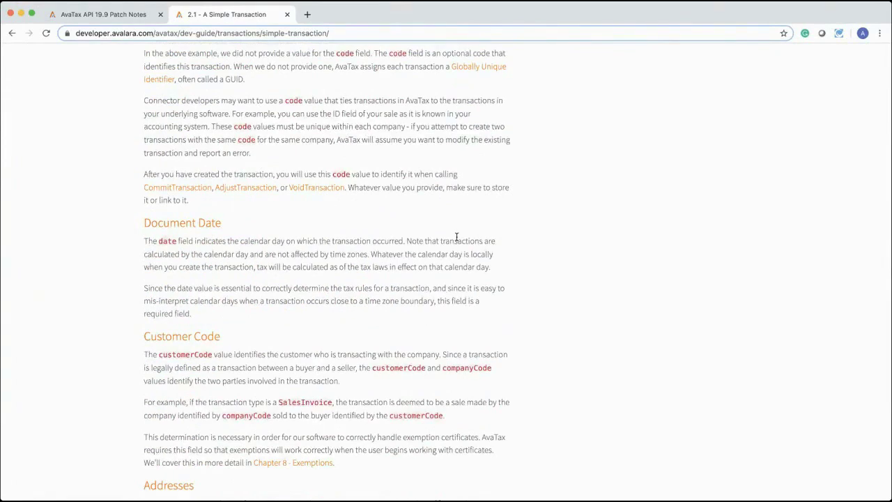
- Read the Addresses and Resolving Addresses guidance, including Test Case 2.1.1 for the ResolveAddress API
{"action": "scroll", "coordinate": [457, 237], "scroll_direction": "down", "scroll_amount": 8}
{"action": "scroll", "coordinate": [457, 240], "scroll_direction": "down", "scroll_amount": 7}
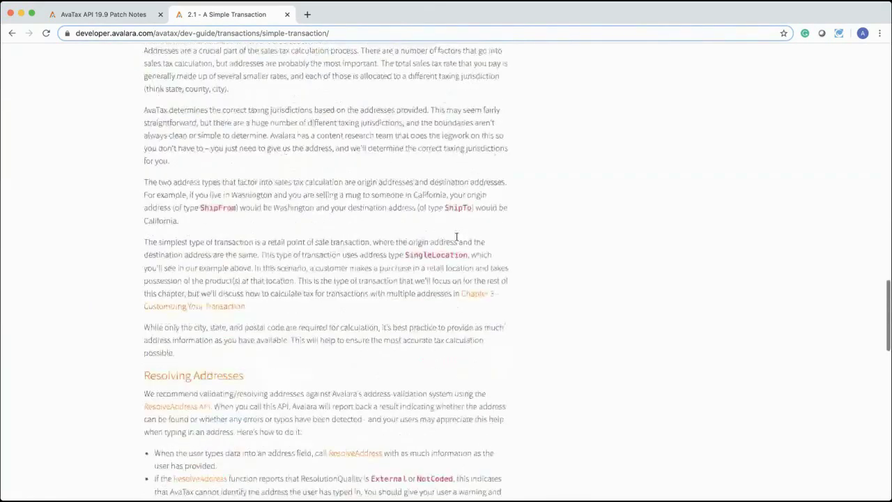
{"action": "scroll", "coordinate": [457, 237], "scroll_direction": "down", "scroll_amount": 1}
{"action": "scroll", "coordinate": [457, 237], "scroll_direction": "down", "scroll_amount": 1}
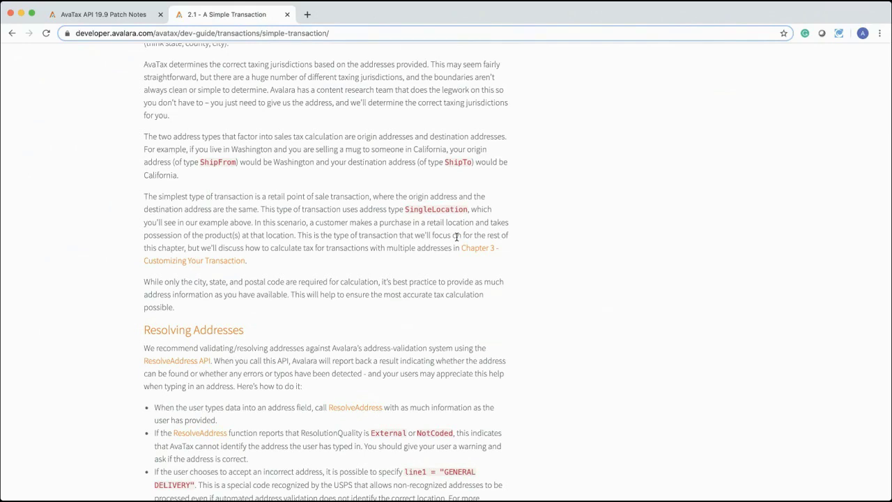
{"action": "scroll", "coordinate": [456, 237], "scroll_direction": "down", "scroll_amount": 5}
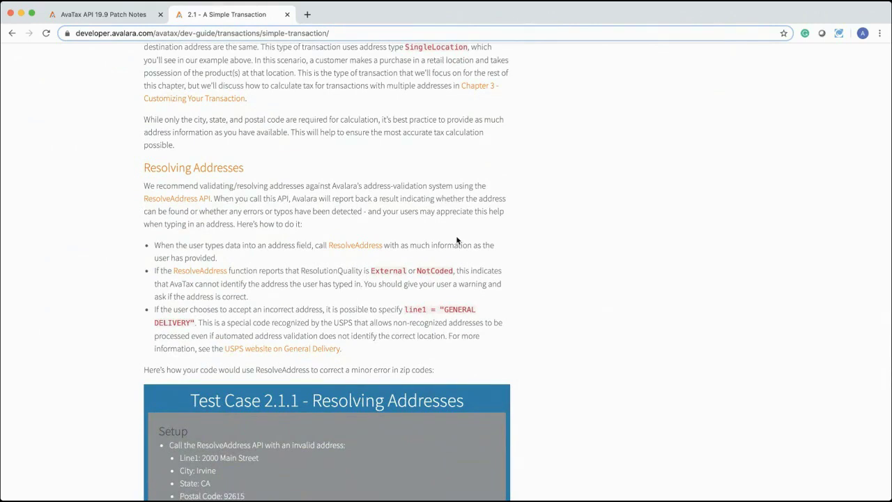
{"action": "scroll", "coordinate": [457, 240], "scroll_direction": "down", "scroll_amount": 5}
- Go back to the start of section 2.1 and review the required-field list and the sample create-transaction request again
{"action": "scroll", "coordinate": [456, 241], "scroll_direction": "up", "scroll_amount": 6}
{"action": "scroll", "coordinate": [457, 240], "scroll_direction": "up", "scroll_amount": 15}
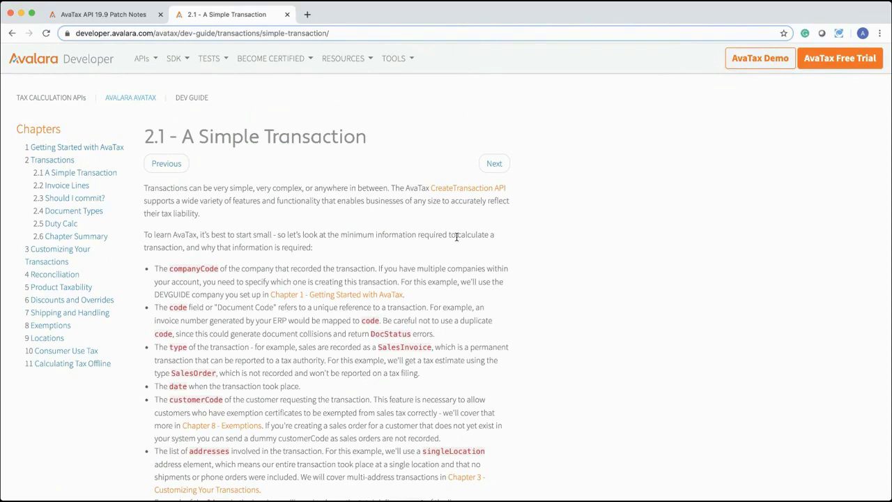
{"action": "scroll", "coordinate": [465, 146], "scroll_direction": "up", "scroll_amount": 2}
{"action": "scroll", "coordinate": [422, 403], "scroll_direction": "down", "scroll_amount": 5}
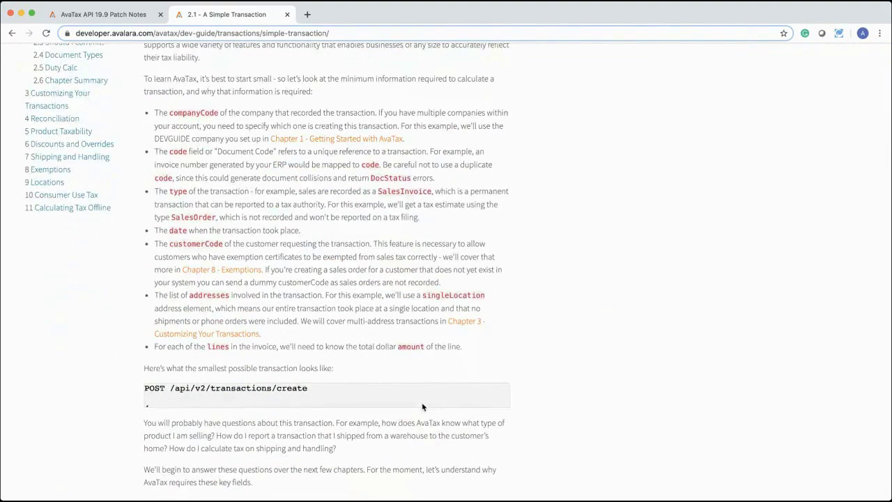
{"action": "scroll", "coordinate": [421, 406], "scroll_direction": "up", "scroll_amount": 5}
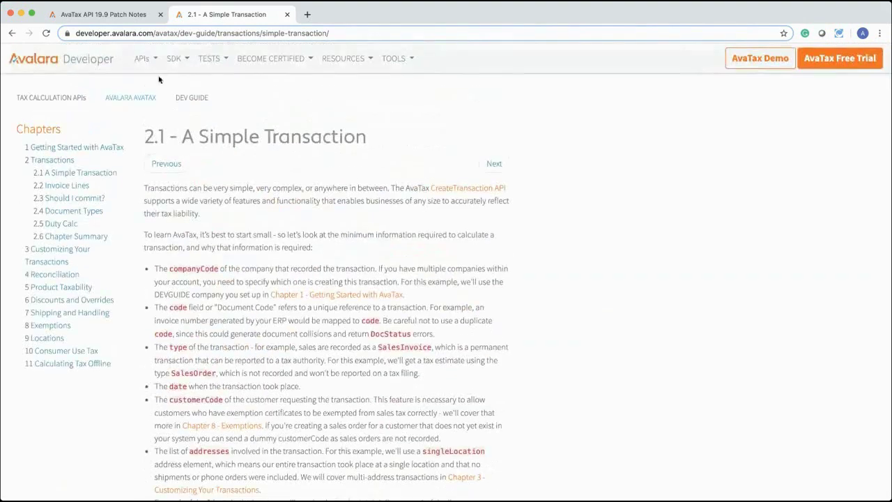
- Open the Avalara AvaTax API reference and look through its resource list, Top 10 EndPoints and Postman collection form
{"action": "mouse_move", "coordinate": [154, 62]}
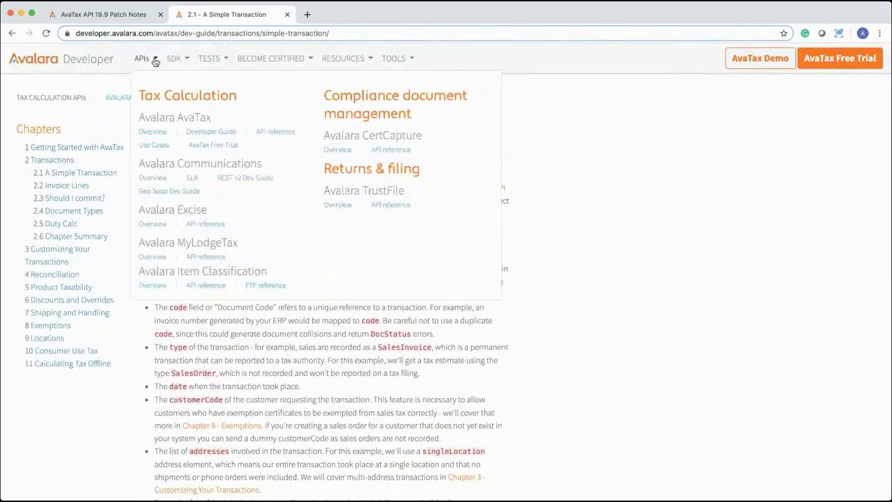
{"action": "left_click", "coordinate": [268, 134]}
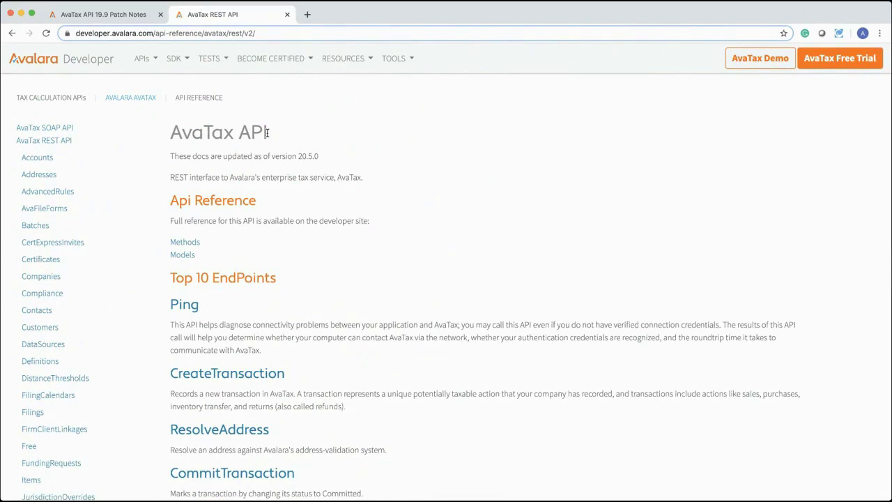
{"action": "scroll", "coordinate": [109, 345], "scroll_direction": "down", "scroll_amount": 3}
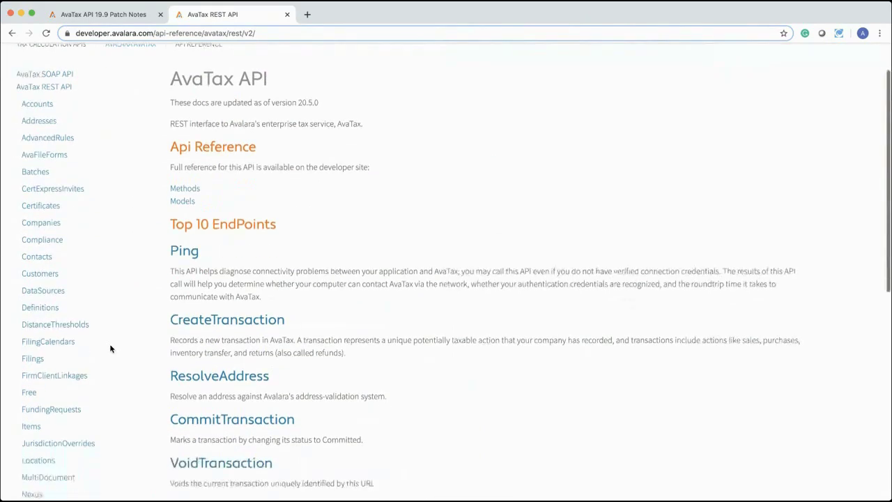
{"action": "scroll", "coordinate": [110, 348], "scroll_direction": "down", "scroll_amount": 8}
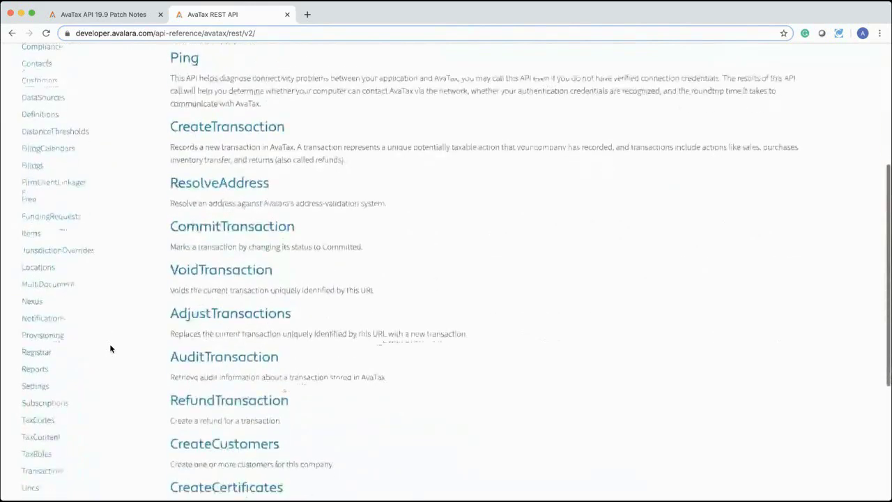
{"action": "scroll", "coordinate": [110, 349], "scroll_direction": "down", "scroll_amount": 2}
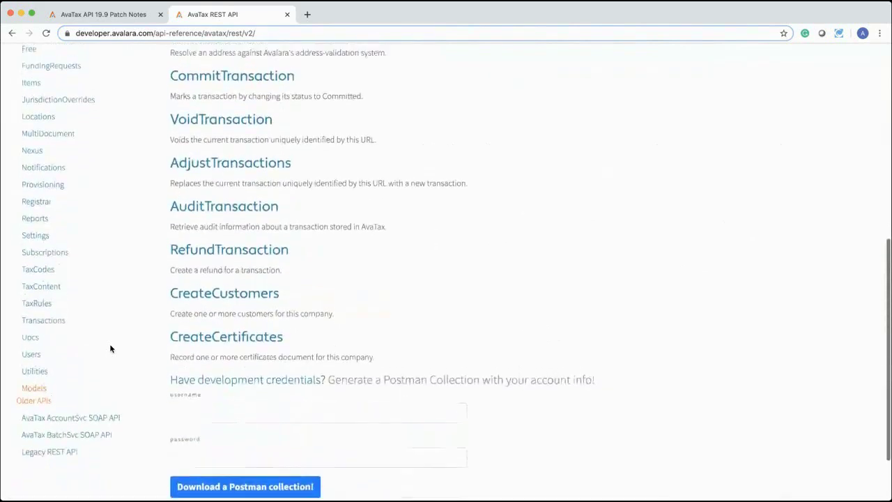
{"action": "scroll", "coordinate": [110, 349], "scroll_direction": "up", "scroll_amount": 4}
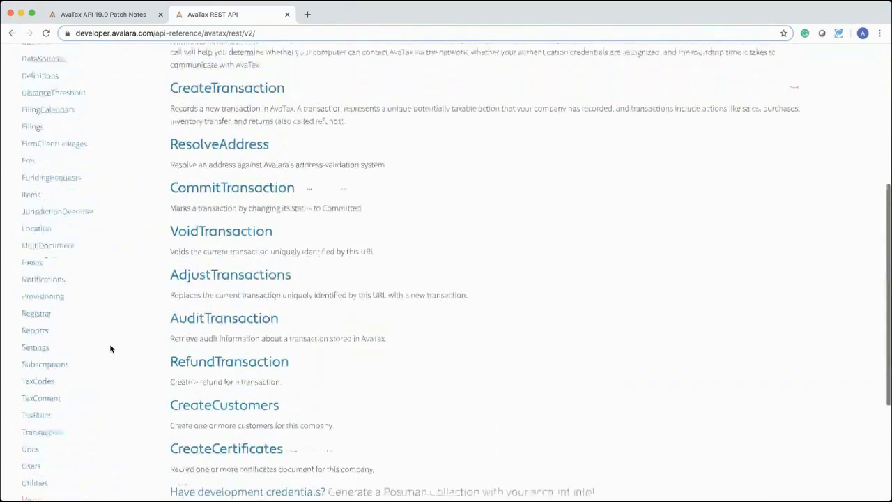
{"action": "scroll", "coordinate": [110, 348], "scroll_direction": "up", "scroll_amount": 10}
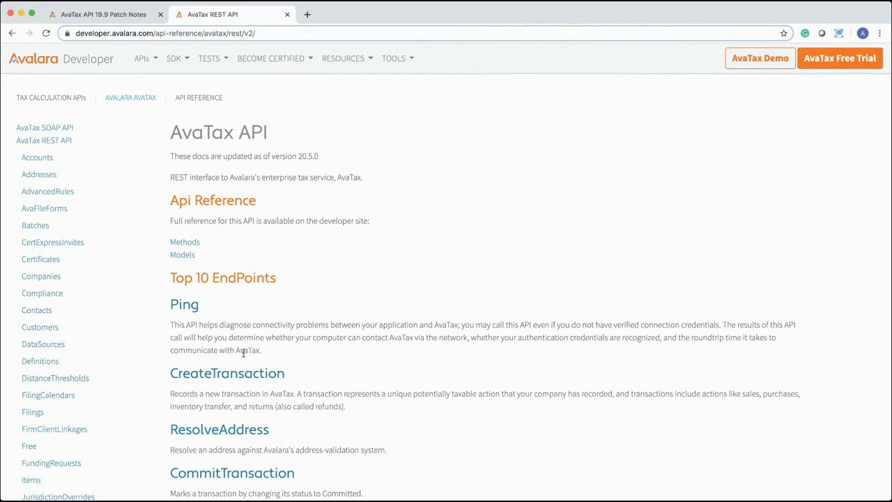
- Open the CreateTransaction method from the Top 10 EndPoints and view its request body model, CreateTransactionModel
{"action": "scroll", "coordinate": [243, 354], "scroll_direction": "down", "scroll_amount": 3}
{"action": "scroll", "coordinate": [243, 353], "scroll_direction": "down", "scroll_amount": 3}
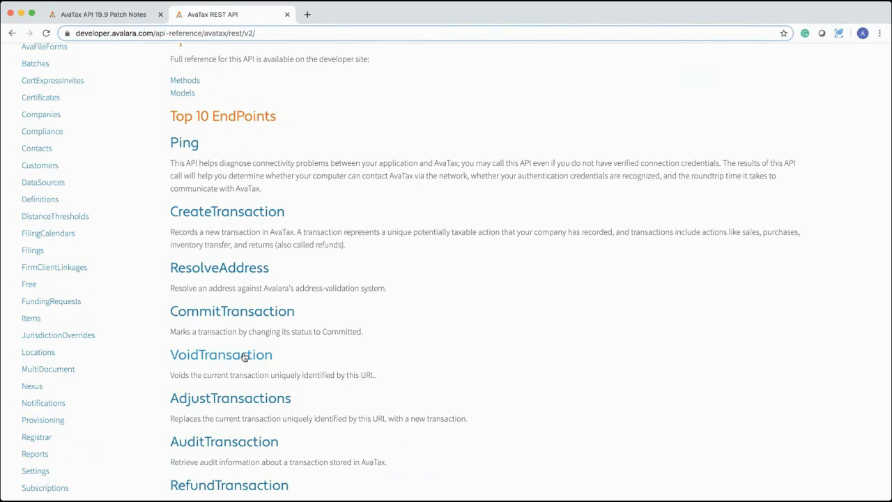
{"action": "scroll", "coordinate": [244, 356], "scroll_direction": "down", "scroll_amount": 2}
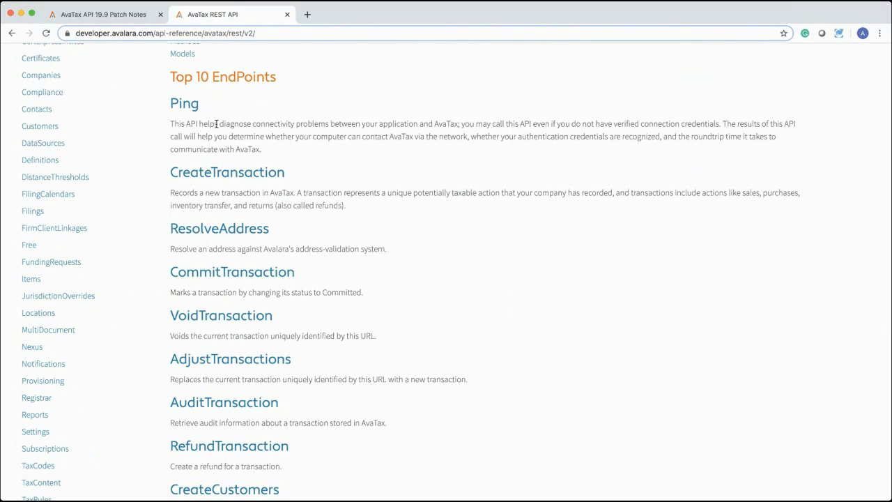
{"action": "left_click", "coordinate": [237, 176]}
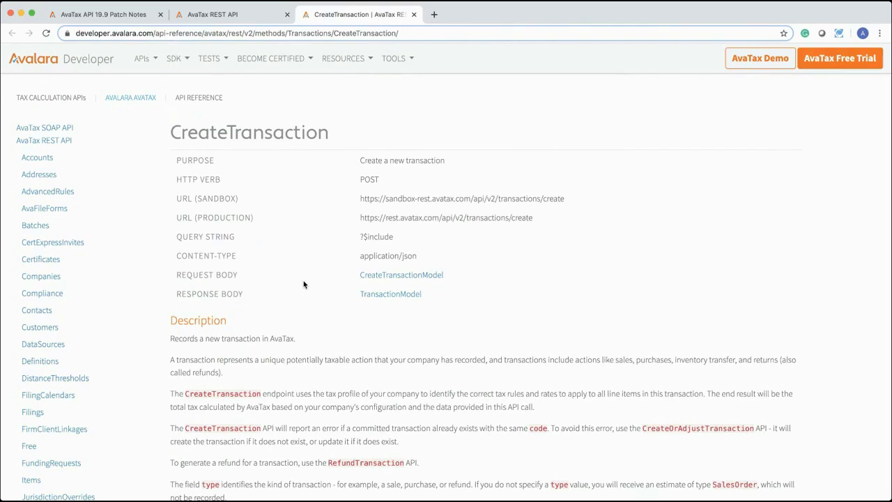
{"action": "left_click", "coordinate": [400, 276]}
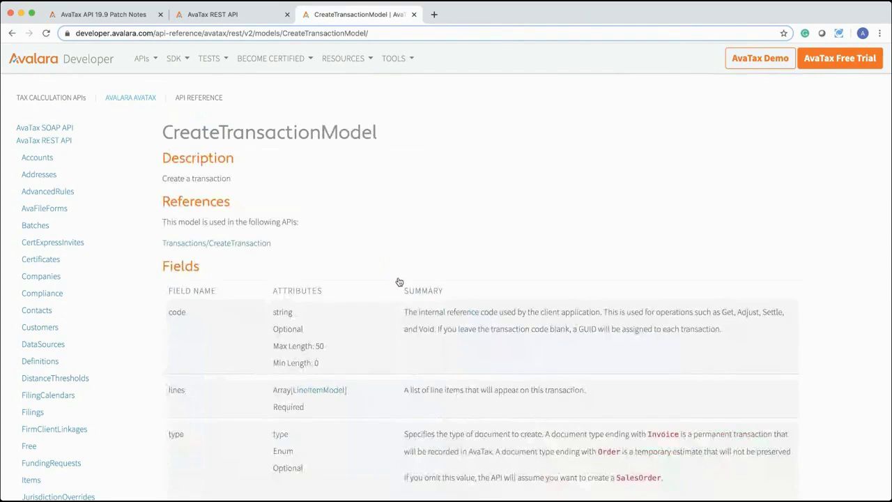
- Examine the first fields of CreateTransactionModel, highlighting the code field's data type and maximum length
{"action": "scroll", "coordinate": [412, 311], "scroll_direction": "down", "scroll_amount": 2}
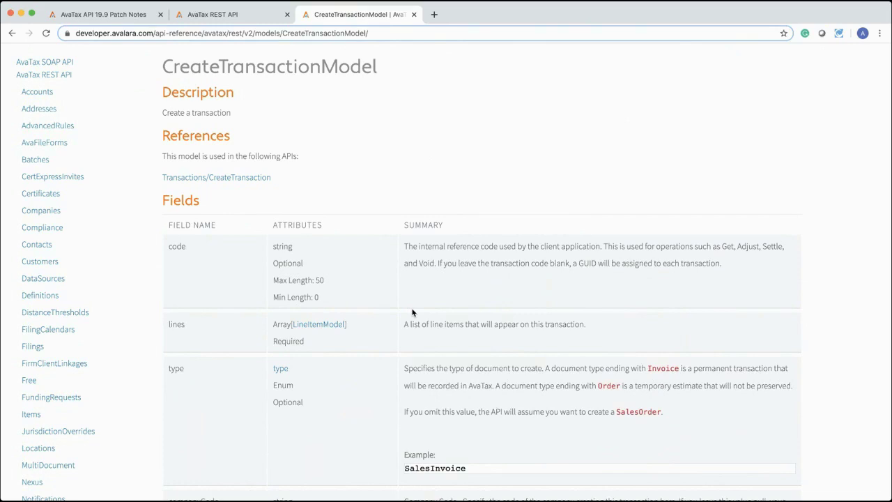
{"action": "scroll", "coordinate": [413, 313], "scroll_direction": "down", "scroll_amount": 2}
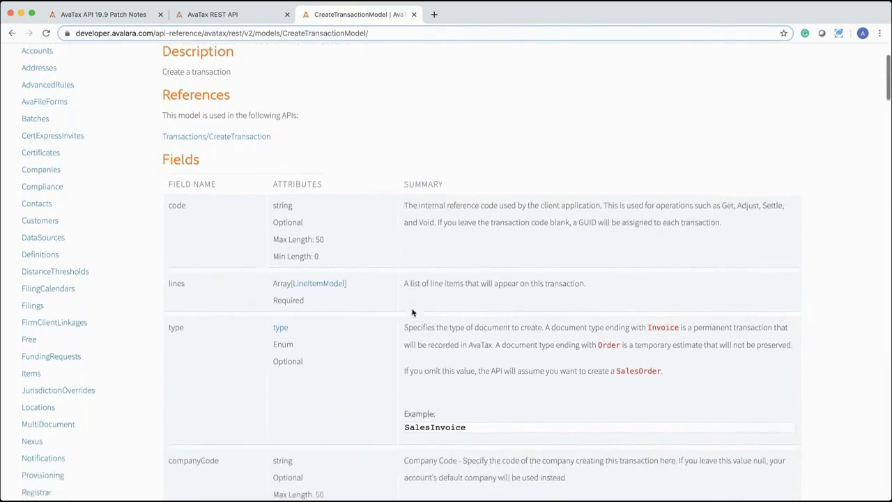
{"action": "scroll", "coordinate": [412, 313], "scroll_direction": "down", "scroll_amount": 1}
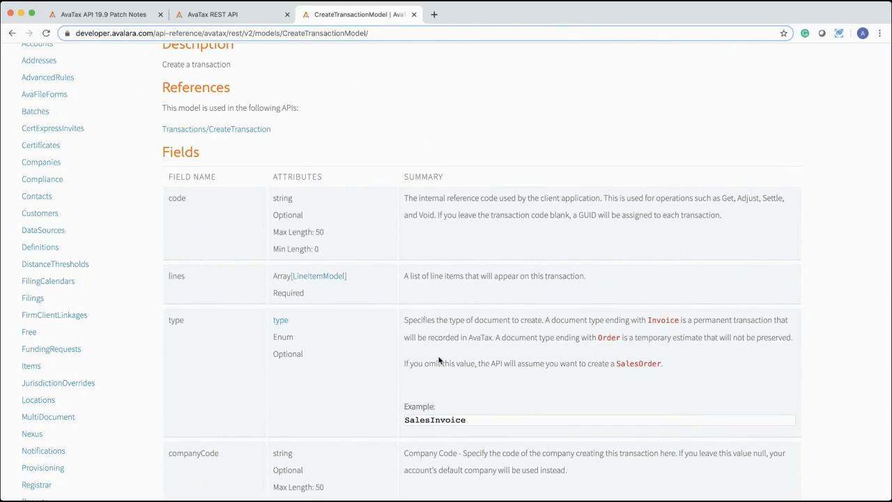
{"action": "scroll", "coordinate": [439, 360], "scroll_direction": "down", "scroll_amount": 2}
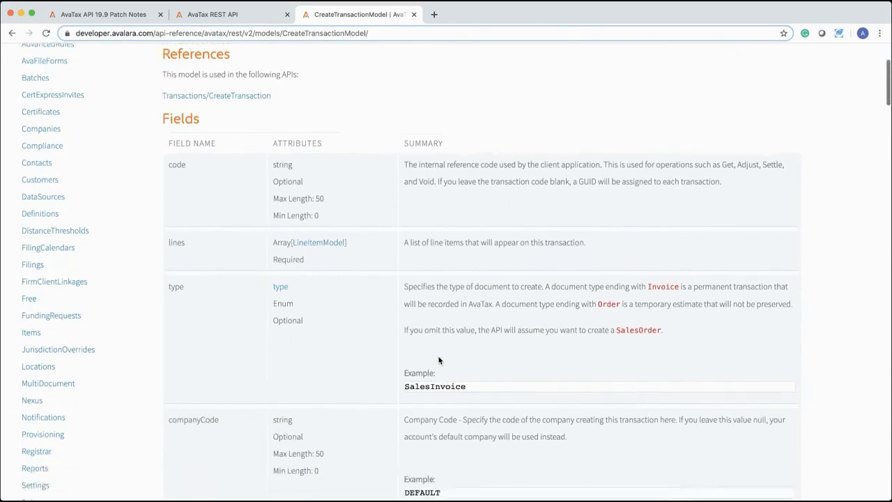
{"action": "double_click", "coordinate": [170, 165]}
{"action": "left_click_drag", "start_coordinate": [271, 166], "coordinate": [299, 167]}
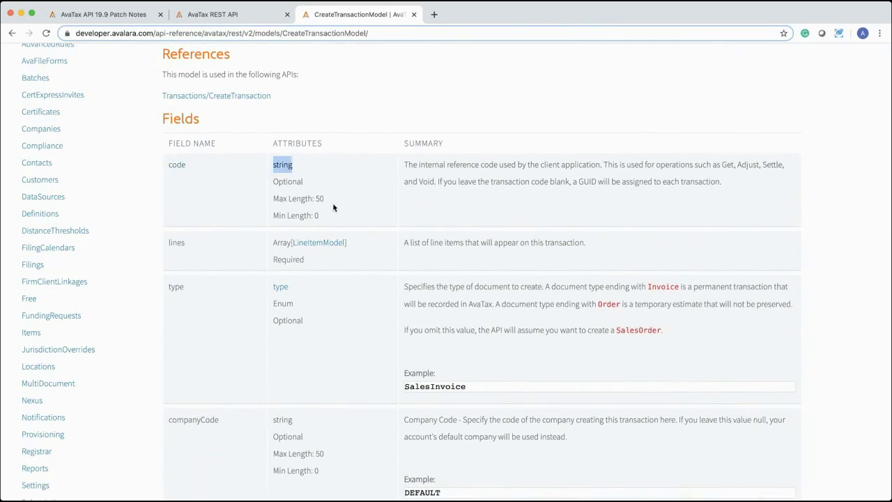
{"action": "left_click_drag", "start_coordinate": [326, 200], "coordinate": [275, 198]}
{"action": "left_click", "coordinate": [283, 180]}
- Look through the further CreateTransactionModel fields, from companyCode to exemptionNo and addresses
{"action": "scroll", "coordinate": [459, 272], "scroll_direction": "down", "scroll_amount": 5}
{"action": "scroll", "coordinate": [459, 272], "scroll_direction": "down", "scroll_amount": 4}
{"action": "scroll", "coordinate": [459, 272], "scroll_direction": "down", "scroll_amount": 4}
{"action": "scroll", "coordinate": [459, 272], "scroll_direction": "down", "scroll_amount": 2}
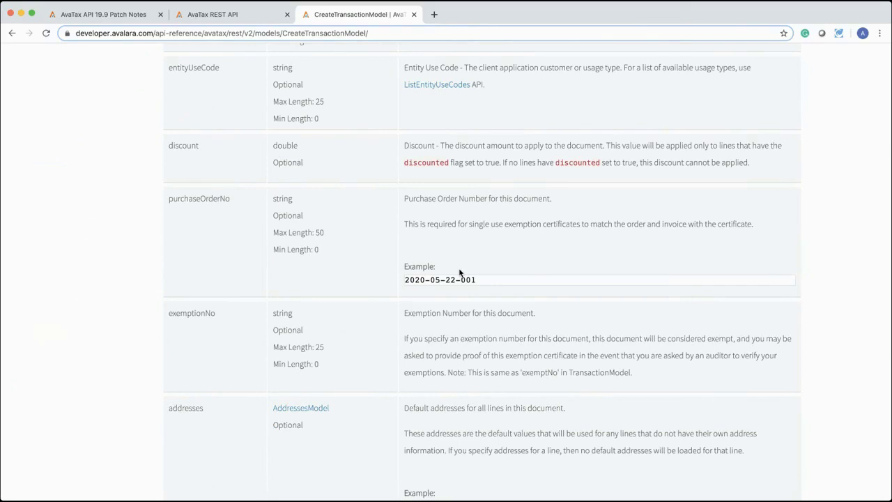
{"action": "scroll", "coordinate": [459, 272], "scroll_direction": "up", "scroll_amount": 15}
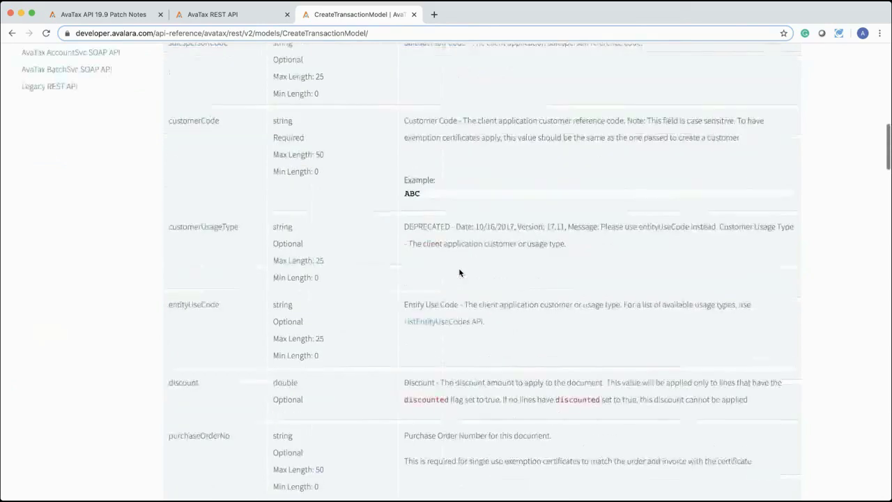
- Return to the CreateTransaction method page and read its description, $include options, security policies, relevant blog posts and parameters
{"action": "left_click", "coordinate": [11, 33]}
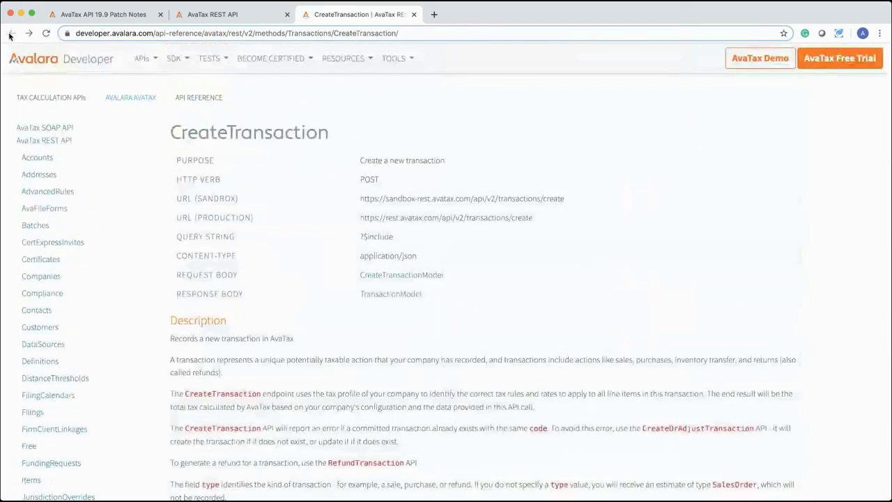
{"action": "scroll", "coordinate": [502, 281], "scroll_direction": "down", "scroll_amount": 2}
{"action": "scroll", "coordinate": [502, 282], "scroll_direction": "down", "scroll_amount": 3}
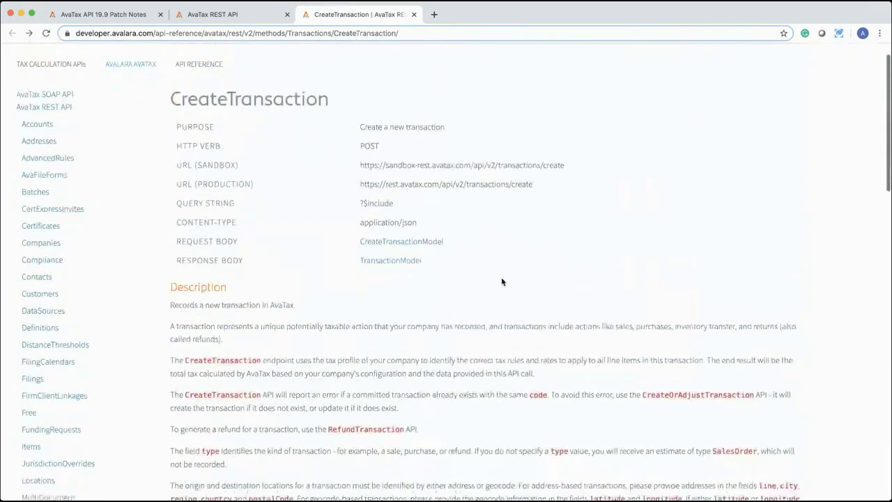
{"action": "scroll", "coordinate": [502, 281], "scroll_direction": "down", "scroll_amount": 3}
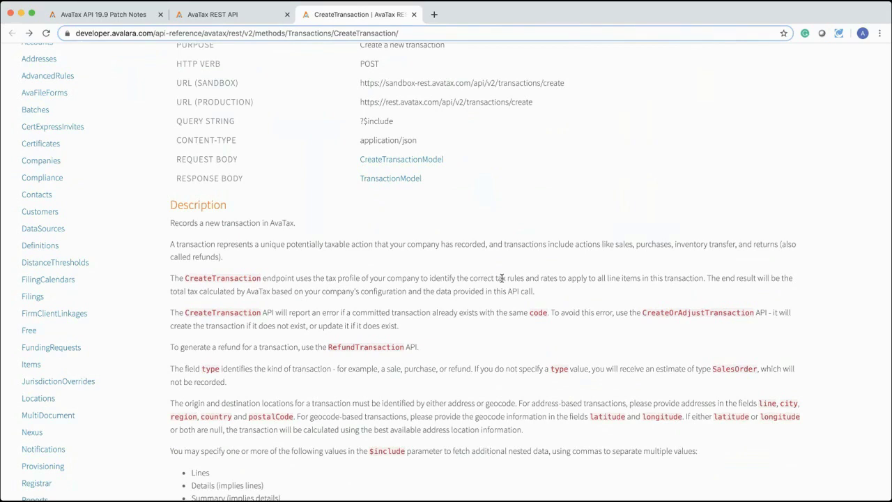
{"action": "scroll", "coordinate": [501, 278], "scroll_direction": "down", "scroll_amount": 3}
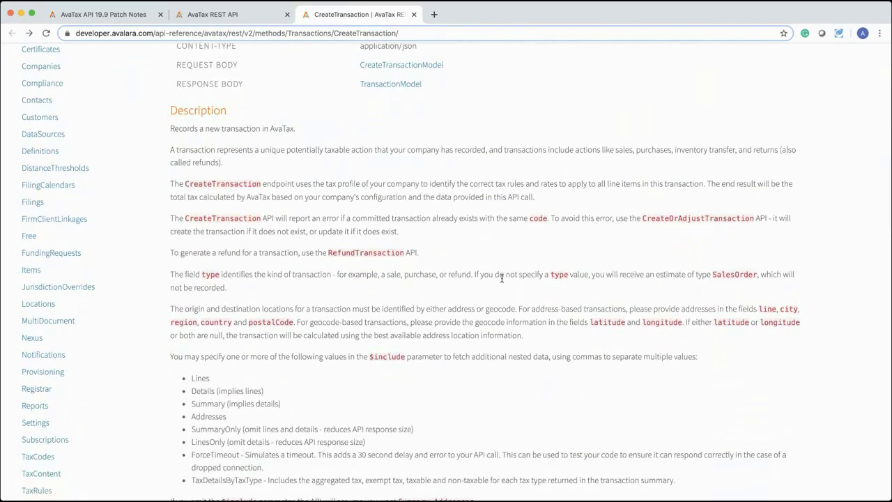
{"action": "scroll", "coordinate": [647, 282], "scroll_direction": "down", "scroll_amount": 1}
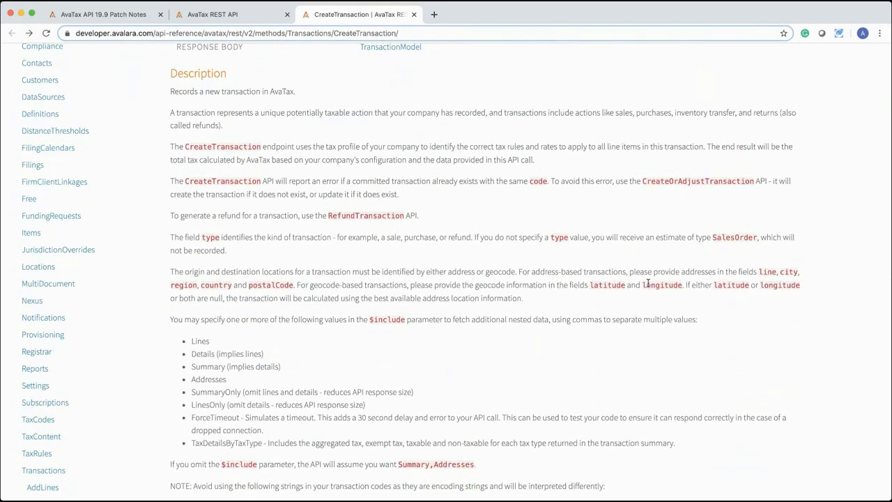
{"action": "scroll", "coordinate": [648, 283], "scroll_direction": "down", "scroll_amount": 3}
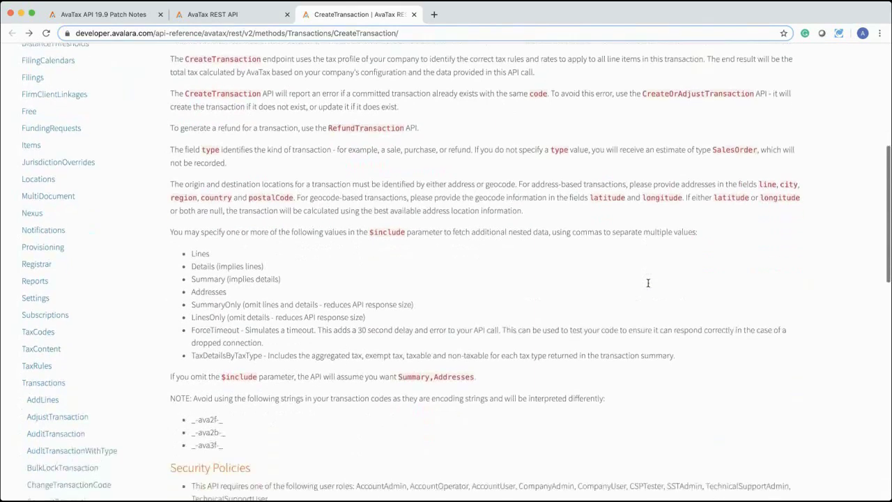
{"action": "scroll", "coordinate": [647, 283], "scroll_direction": "down", "scroll_amount": 10}
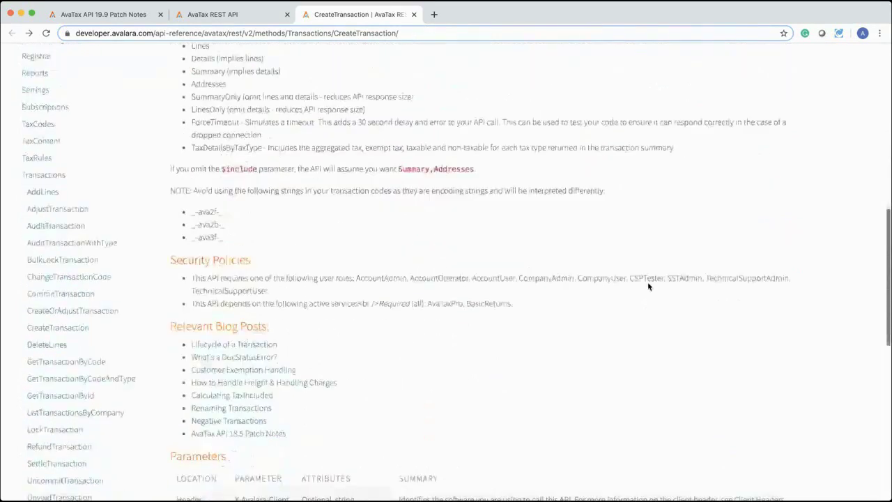
{"action": "scroll", "coordinate": [648, 284], "scroll_direction": "down", "scroll_amount": 4}
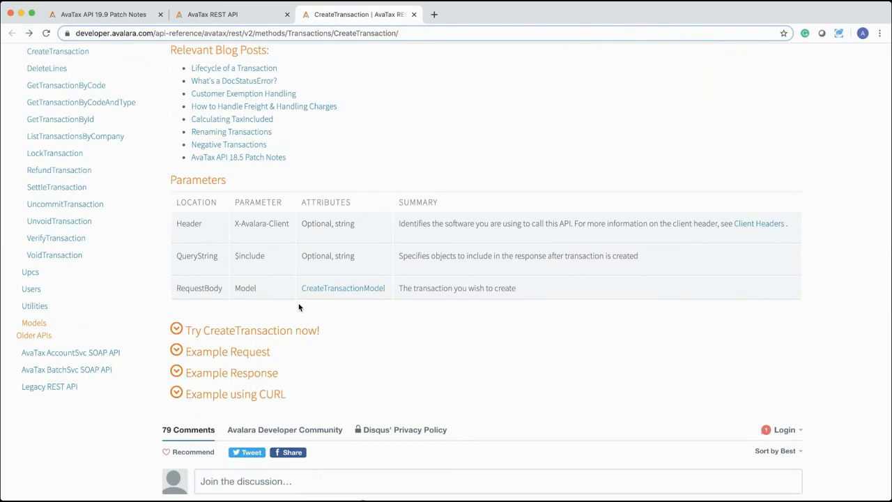
- Expand the "Try CreateTransaction now!" section and look over its input form, API endpoint and request area
{"action": "left_click", "coordinate": [267, 334]}
{"action": "scroll", "coordinate": [371, 327], "scroll_direction": "down", "scroll_amount": 3}
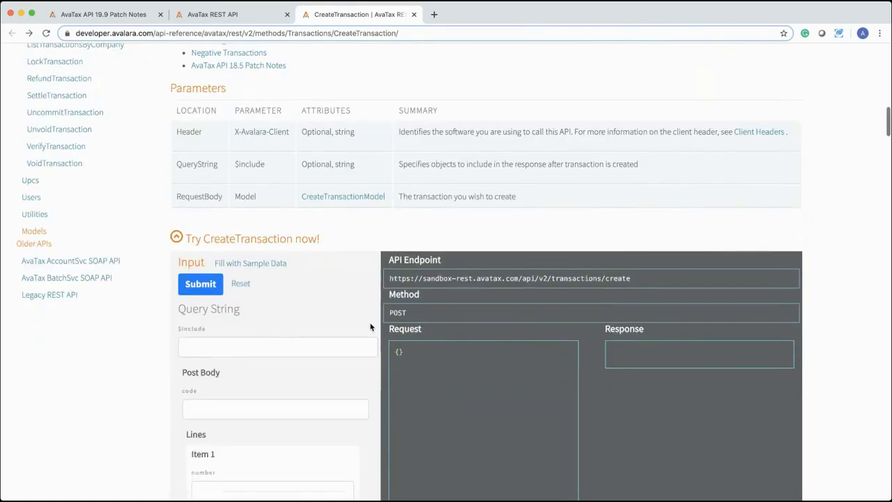
{"action": "scroll", "coordinate": [371, 327], "scroll_direction": "down", "scroll_amount": 2}
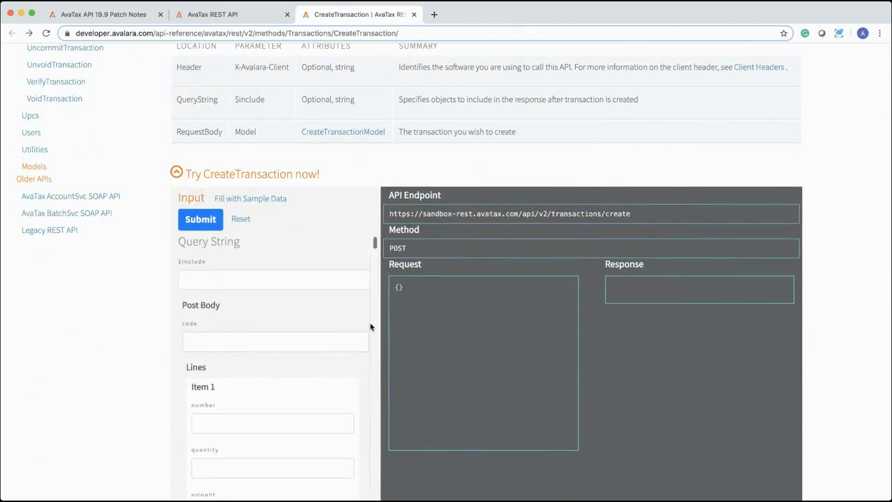
{"action": "scroll", "coordinate": [345, 166], "scroll_direction": "up", "scroll_amount": 10}
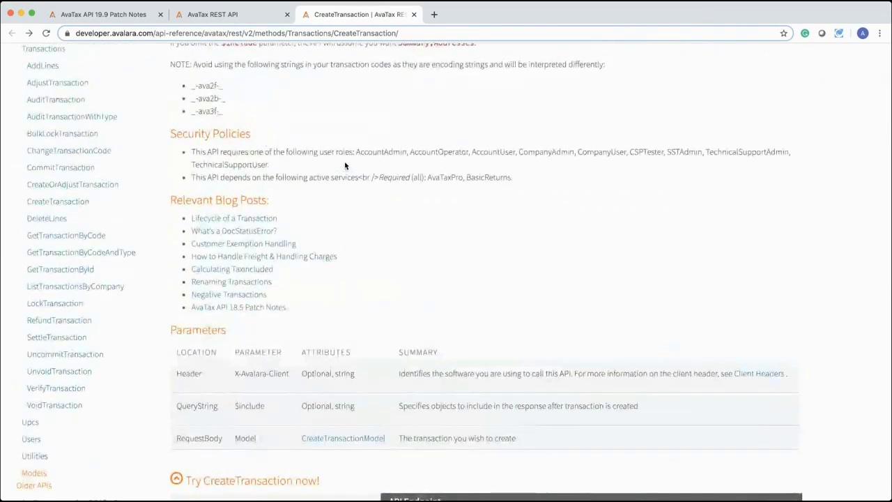
{"action": "scroll", "coordinate": [344, 166], "scroll_direction": "down", "scroll_amount": 8}
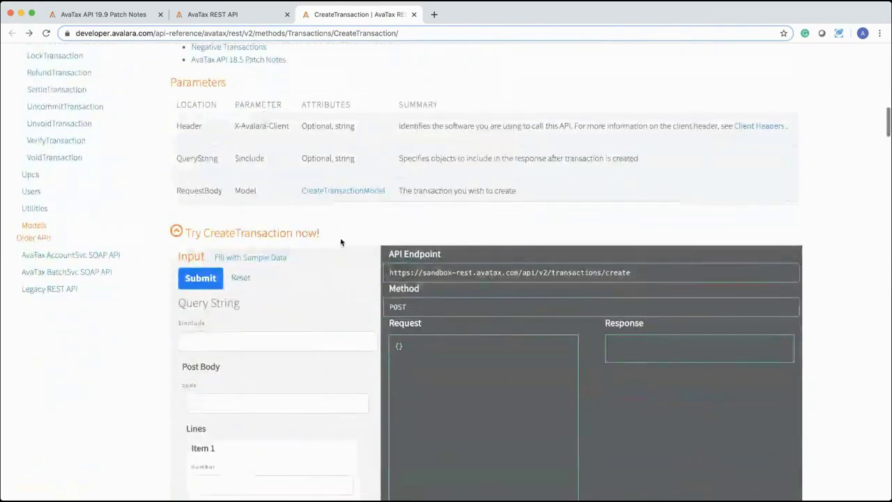
{"action": "scroll", "coordinate": [343, 237], "scroll_direction": "down", "scroll_amount": 2}
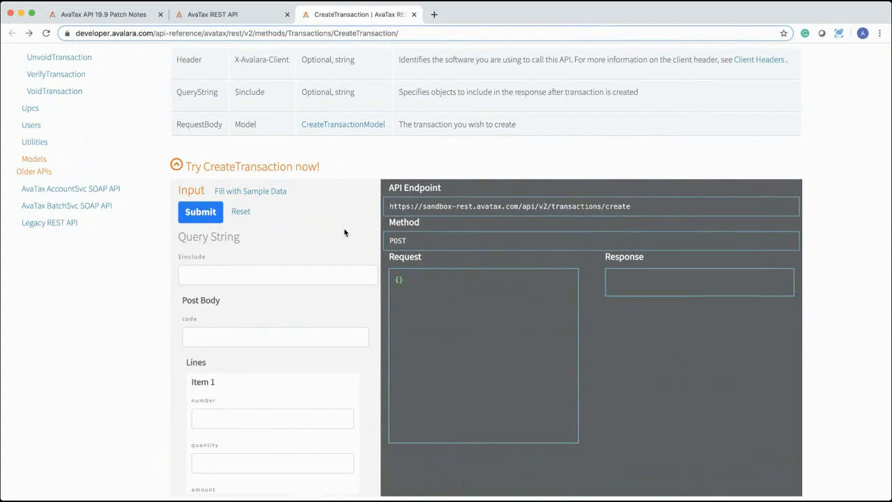
- Fill the CreateTransaction form with sample data and highlight the whole generated JSON request
{"action": "left_click", "coordinate": [261, 193]}
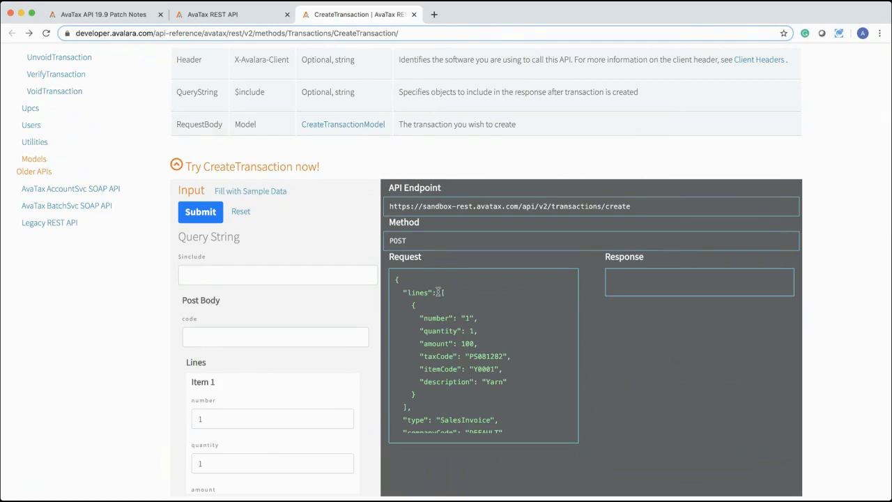
{"action": "left_click_drag", "start_coordinate": [397, 277], "coordinate": [489, 439]}
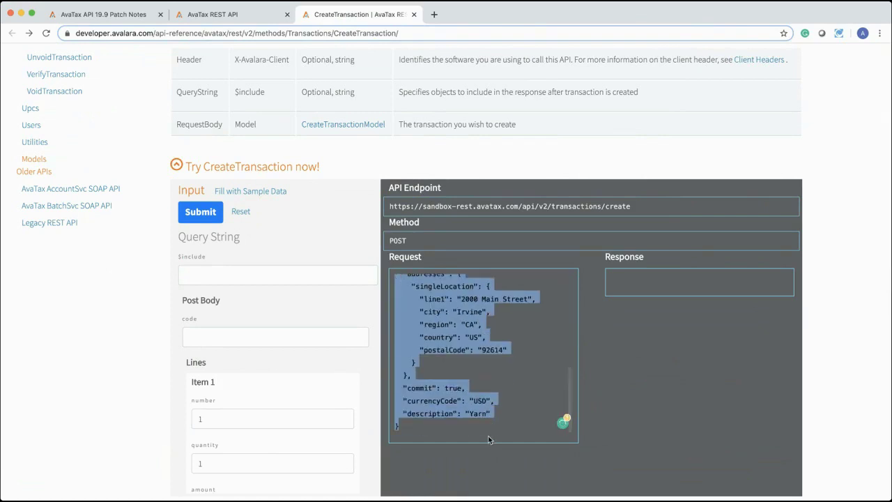
{"action": "left_click", "coordinate": [512, 394]}
- Submit the sample CreateTransaction request and read through the returned JSON response down to the line details
{"action": "left_click", "coordinate": [209, 217]}
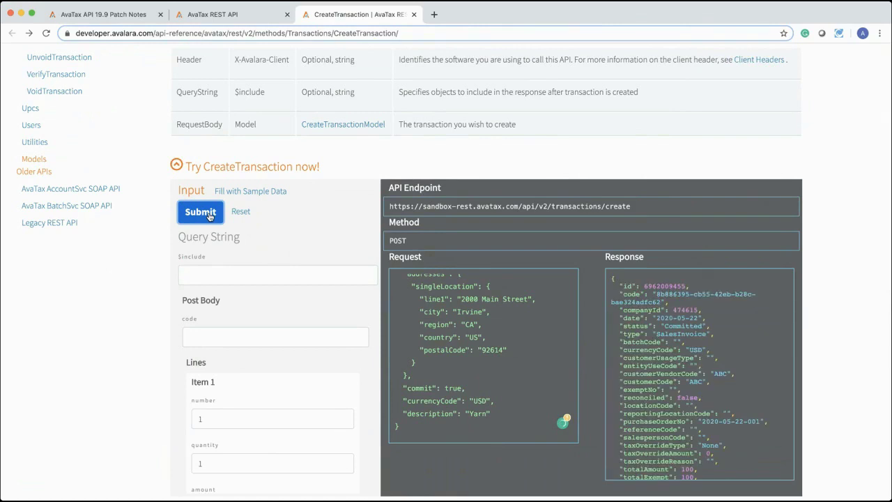
{"action": "scroll", "coordinate": [630, 328], "scroll_direction": "down", "scroll_amount": 1}
{"action": "scroll", "coordinate": [629, 327], "scroll_direction": "down", "scroll_amount": 10}
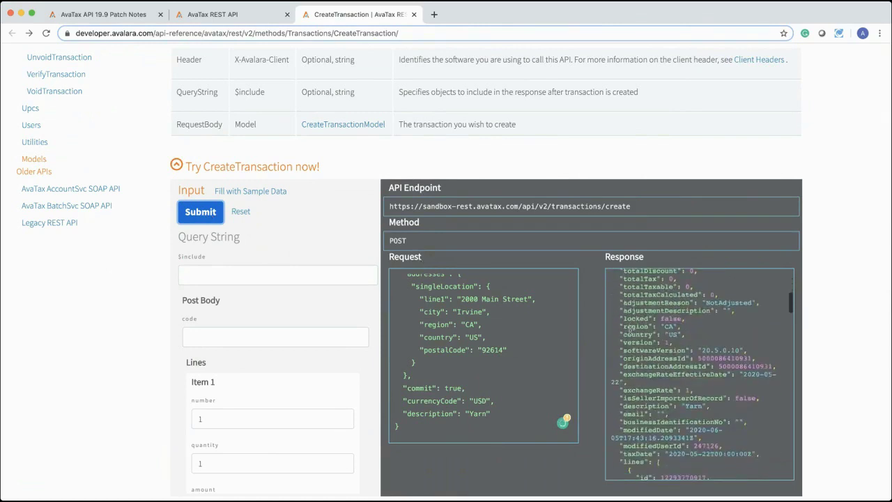
{"action": "scroll", "coordinate": [630, 329], "scroll_direction": "down", "scroll_amount": 3}
{"action": "scroll", "coordinate": [631, 329], "scroll_direction": "down", "scroll_amount": 6}
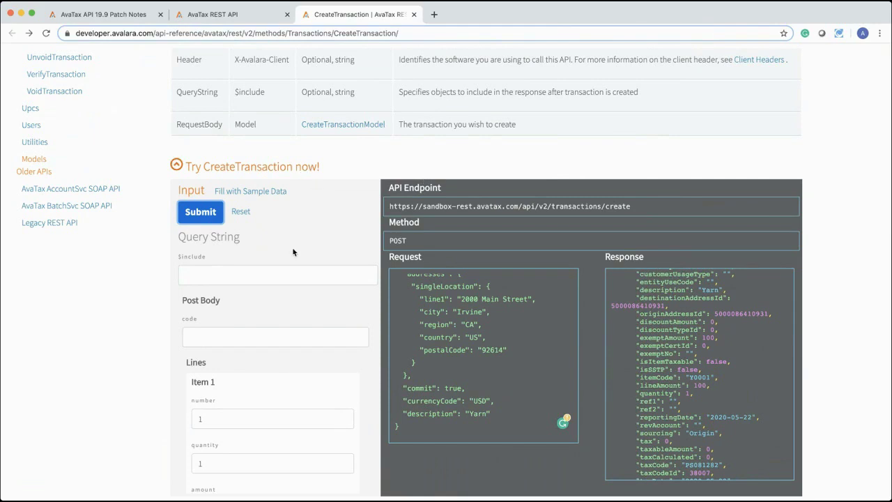
- Look through the input form's SingleLocation and ShipFrom address fields, placing the cursor in the longitude field
{"action": "scroll", "coordinate": [280, 320], "scroll_direction": "down", "scroll_amount": 15}
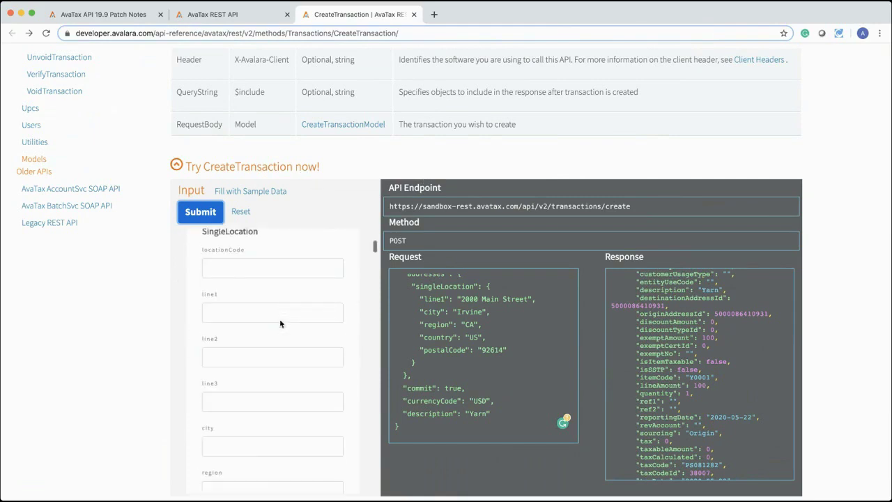
{"action": "scroll", "coordinate": [279, 320], "scroll_direction": "down", "scroll_amount": 5}
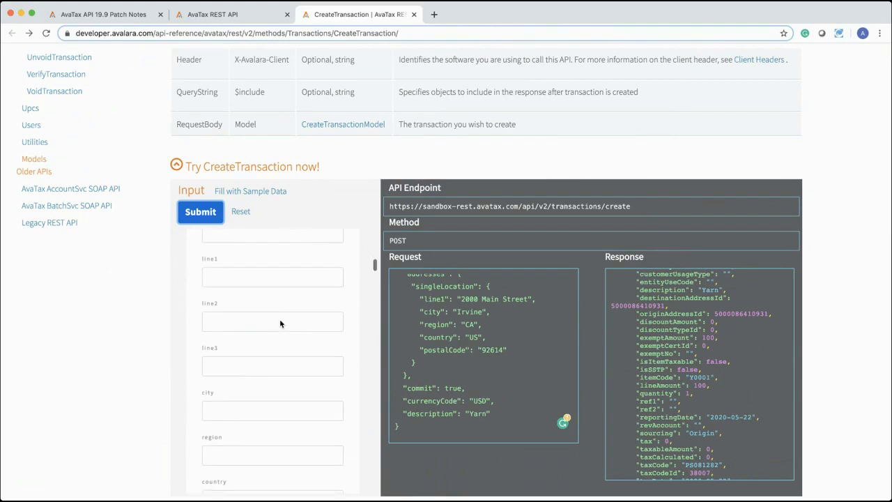
{"action": "scroll", "coordinate": [280, 320], "scroll_direction": "up", "scroll_amount": 3}
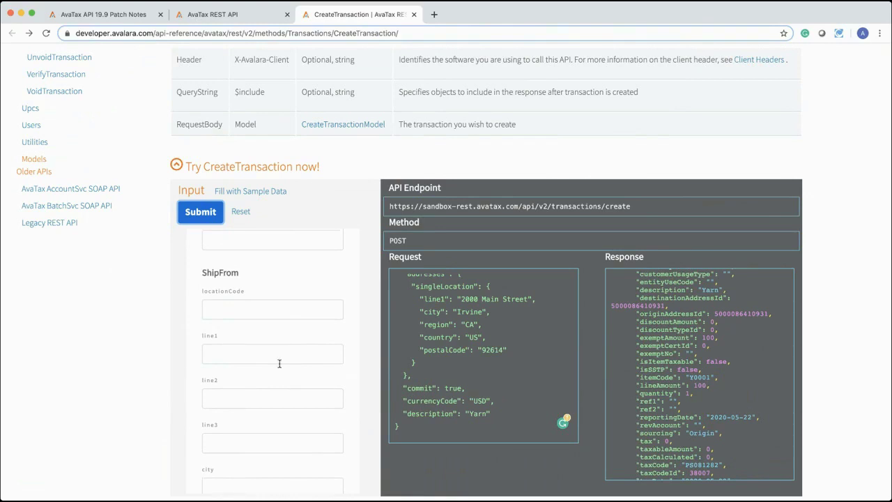
{"action": "scroll", "coordinate": [279, 363], "scroll_direction": "up", "scroll_amount": 1}
{"action": "left_click", "coordinate": [263, 304]}
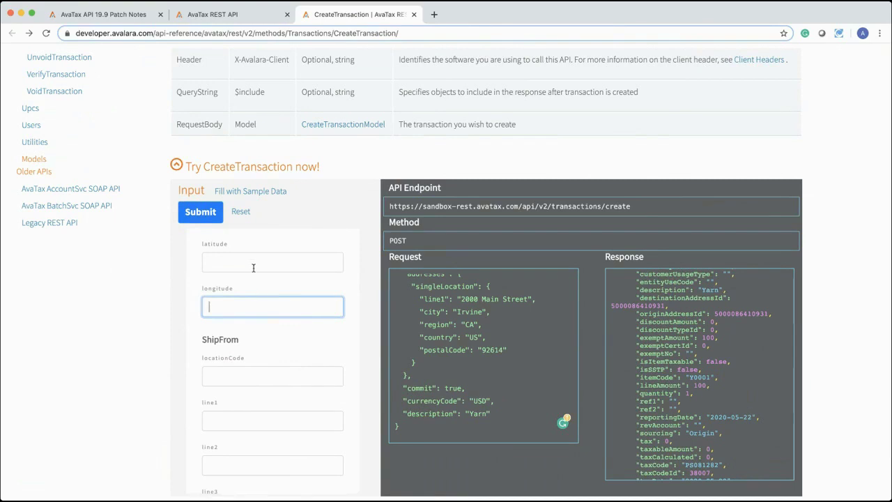
- Reset the CreateTransaction form, refill it with sample data and collapse the "Try CreateTransaction now!" section
{"action": "left_click", "coordinate": [246, 210]}
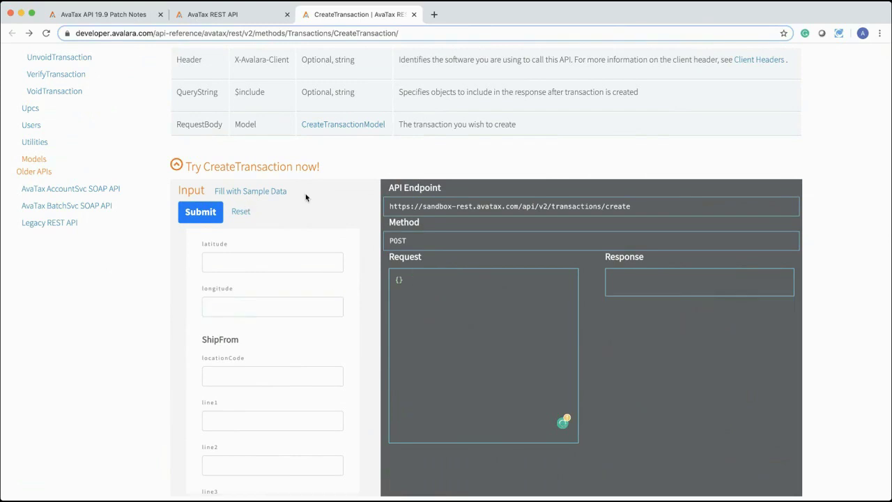
{"action": "left_click", "coordinate": [258, 190]}
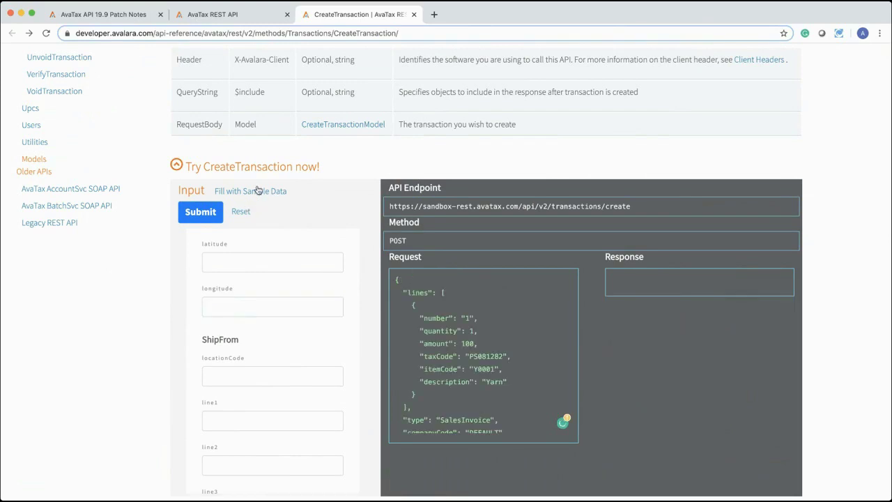
{"action": "left_click", "coordinate": [223, 168]}
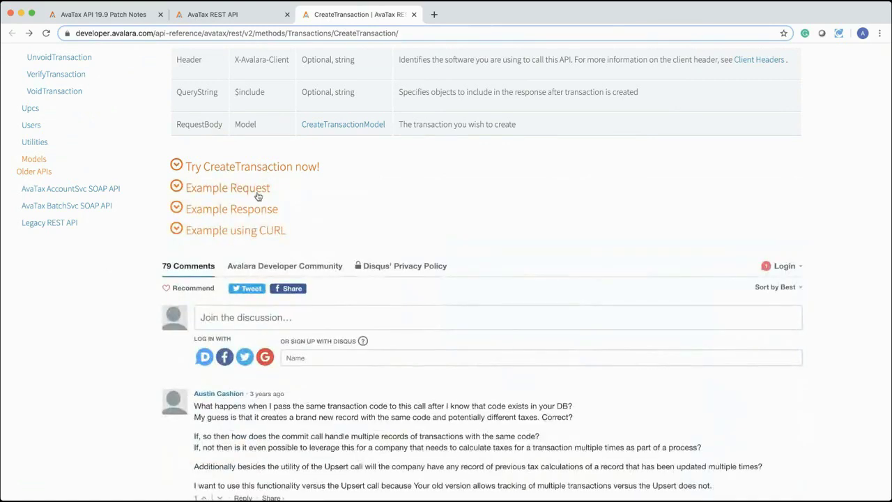
- Expand the Example Request section, review its JSON line and address structure, and collapse it again
{"action": "left_click", "coordinate": [257, 191]}
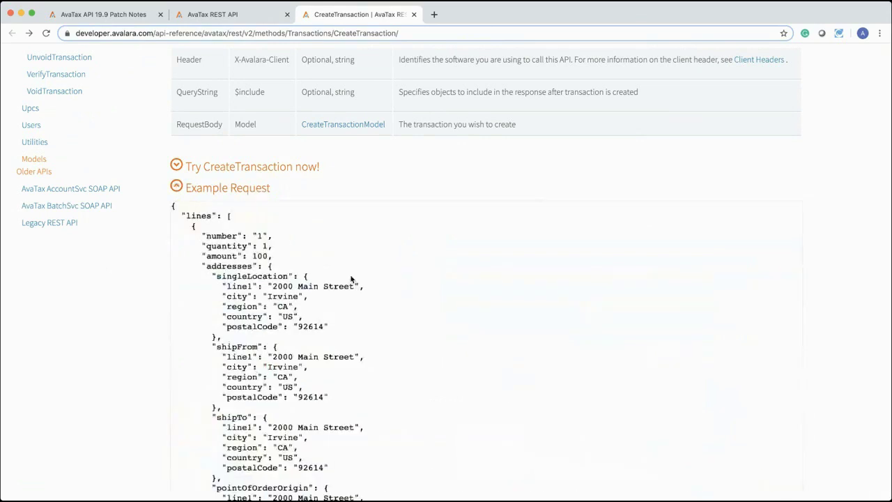
{"action": "scroll", "coordinate": [352, 278], "scroll_direction": "down", "scroll_amount": 3}
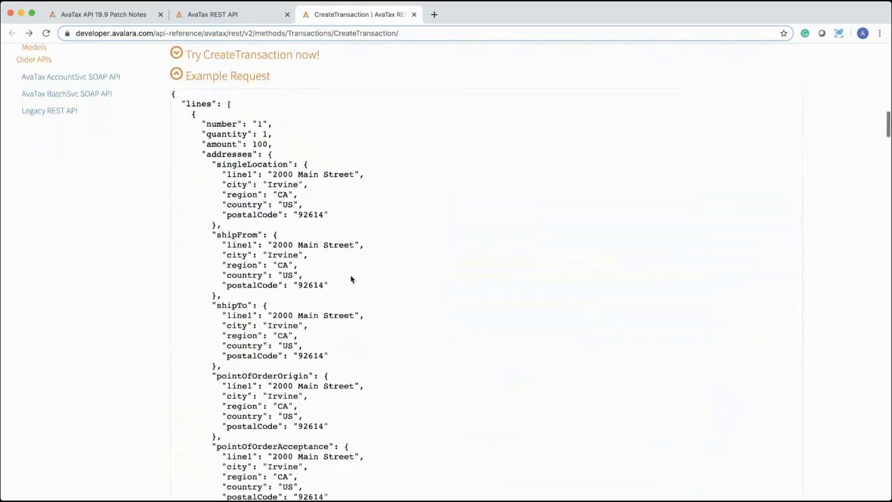
{"action": "scroll", "coordinate": [351, 279], "scroll_direction": "down", "scroll_amount": 5}
{"action": "scroll", "coordinate": [352, 279], "scroll_direction": "up", "scroll_amount": 4}
{"action": "scroll", "coordinate": [156, 53], "scroll_direction": "up", "scroll_amount": 3}
{"action": "left_click", "coordinate": [178, 120]}
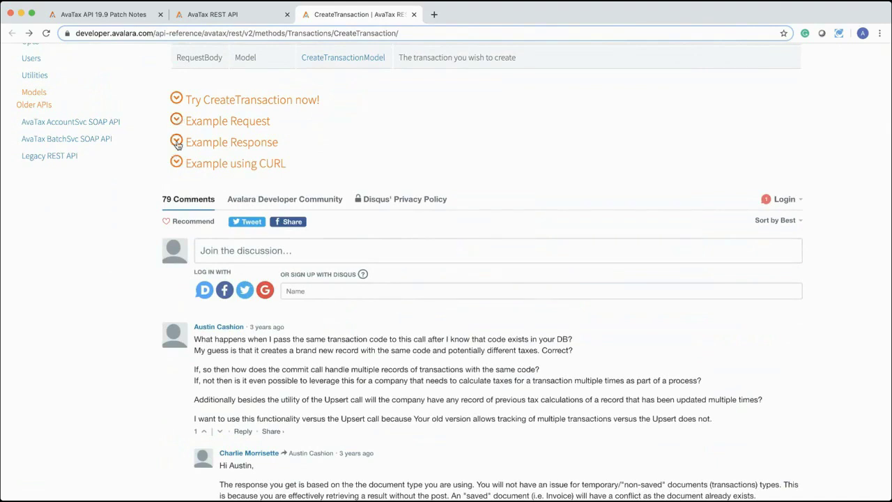
- Expand the Example Response section, then open Example Request, highlight its opening JSON lines for comparison and collapse it again
{"action": "left_click", "coordinate": [177, 141]}
{"action": "scroll", "coordinate": [245, 241], "scroll_direction": "down", "scroll_amount": 1}
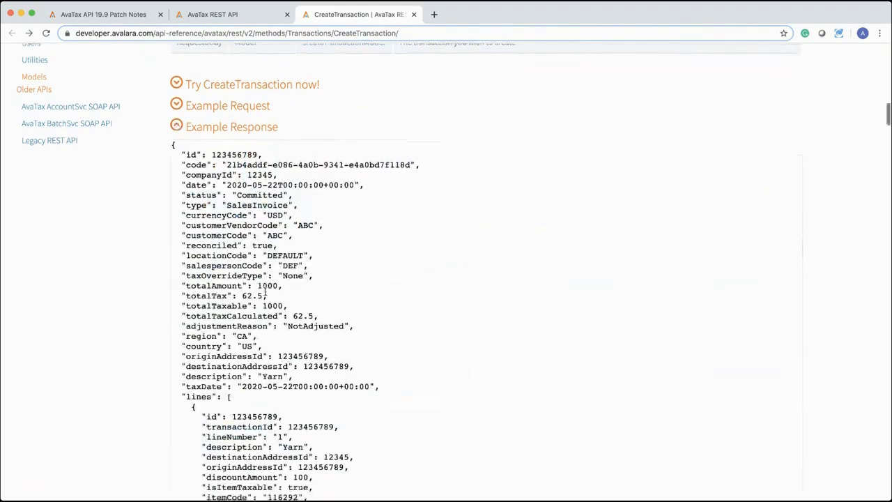
{"action": "left_click", "coordinate": [176, 110]}
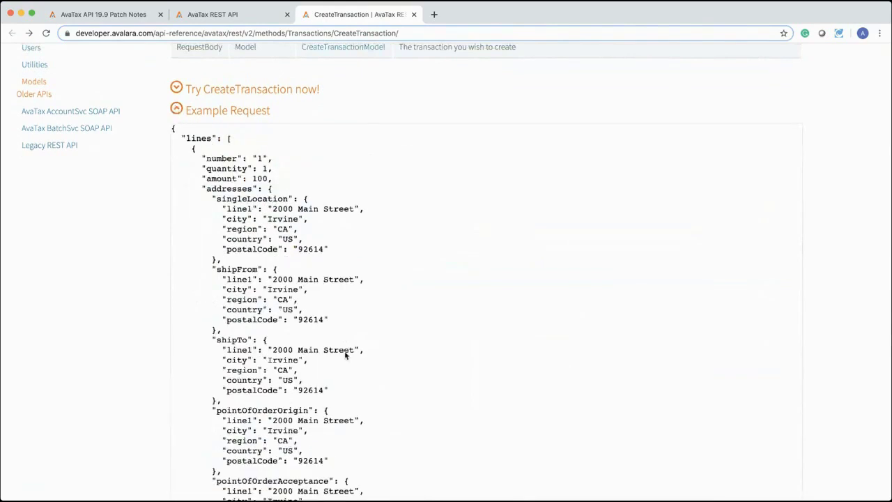
{"action": "left_click_drag", "start_coordinate": [188, 133], "coordinate": [324, 313]}
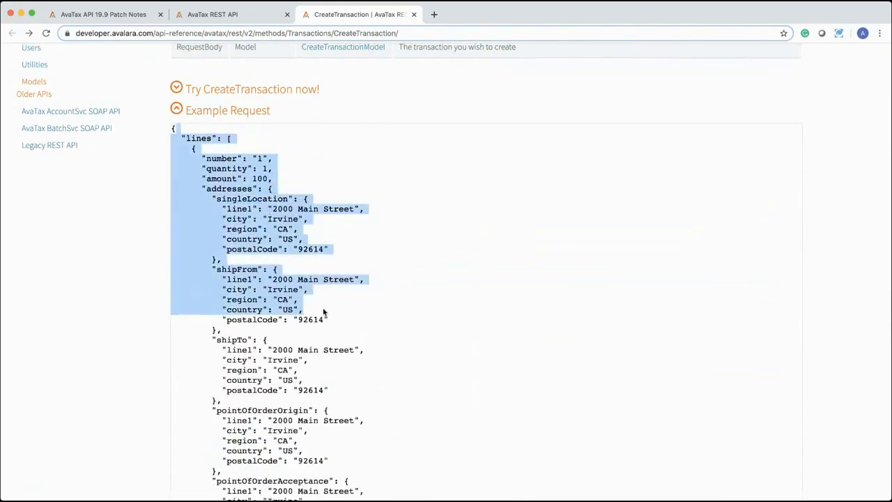
{"action": "left_click", "coordinate": [177, 110]}
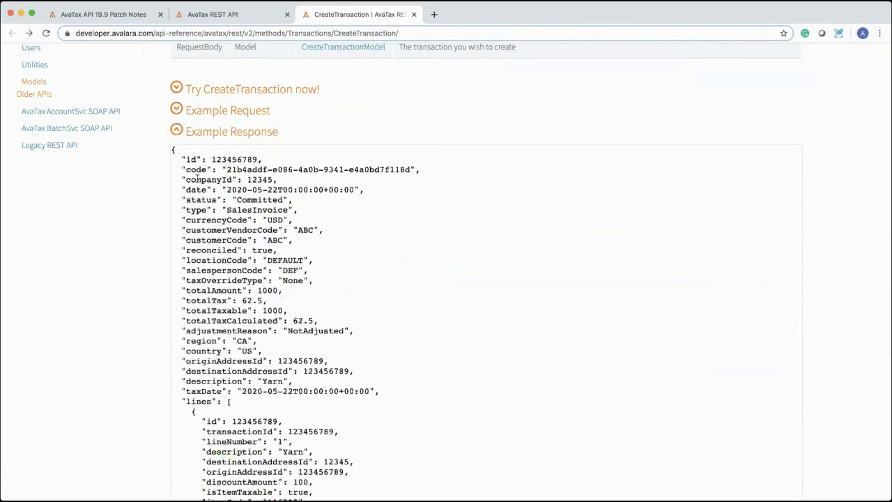
- Review the transaction-level fields in the Example Response, highlighting the totalAmount and totalTaxable lines
{"action": "scroll", "coordinate": [284, 315], "scroll_direction": "down", "scroll_amount": 5}
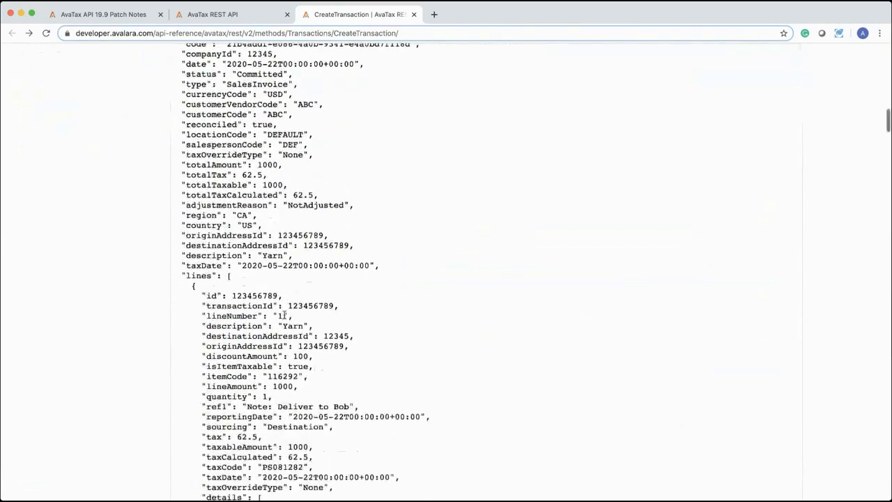
{"action": "scroll", "coordinate": [284, 314], "scroll_direction": "up", "scroll_amount": 2}
{"action": "scroll", "coordinate": [284, 315], "scroll_direction": "up", "scroll_amount": 2}
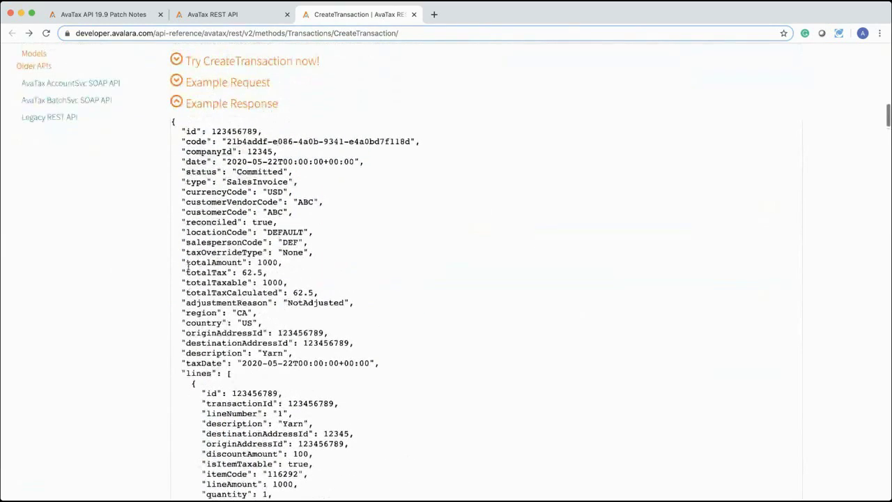
{"action": "left_click_drag", "start_coordinate": [186, 262], "coordinate": [312, 261]}
{"action": "left_click_drag", "start_coordinate": [186, 273], "coordinate": [215, 283]}
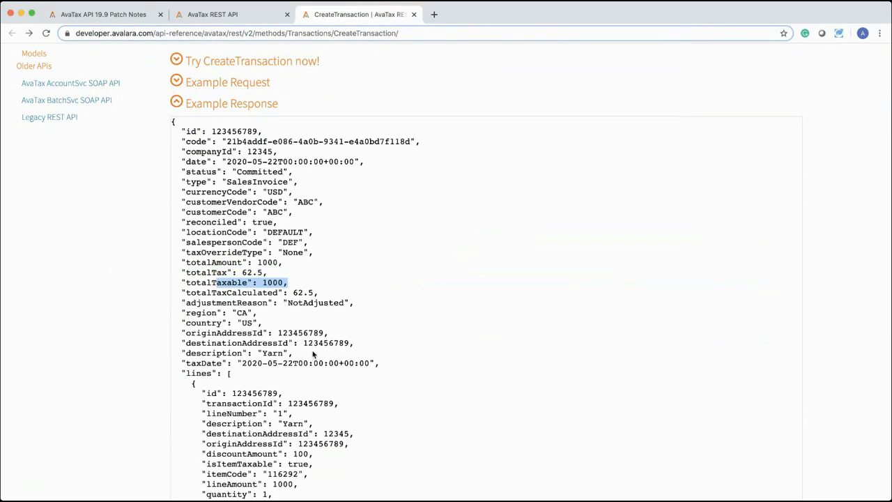
- Read the Example Response's line details, addresses, location types and tax summary, then collapse the section
{"action": "scroll", "coordinate": [313, 355], "scroll_direction": "down", "scroll_amount": 5}
{"action": "scroll", "coordinate": [312, 356], "scroll_direction": "down", "scroll_amount": 1}
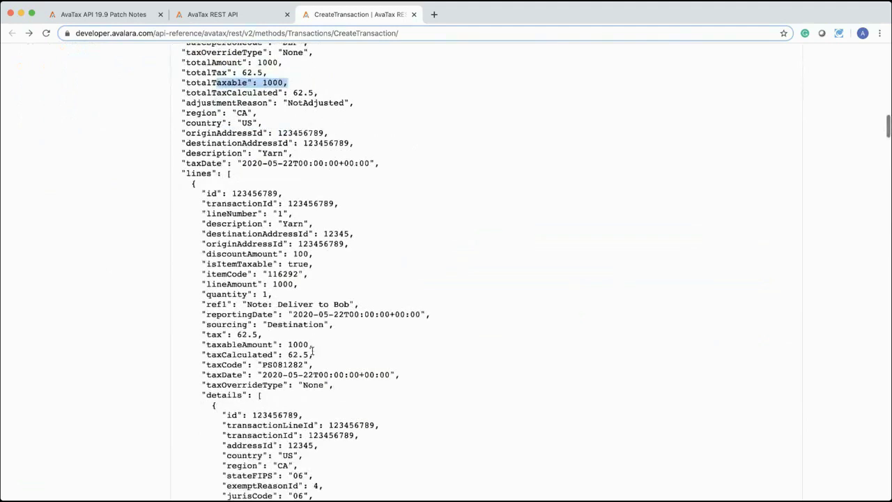
{"action": "scroll", "coordinate": [312, 351], "scroll_direction": "down", "scroll_amount": 12}
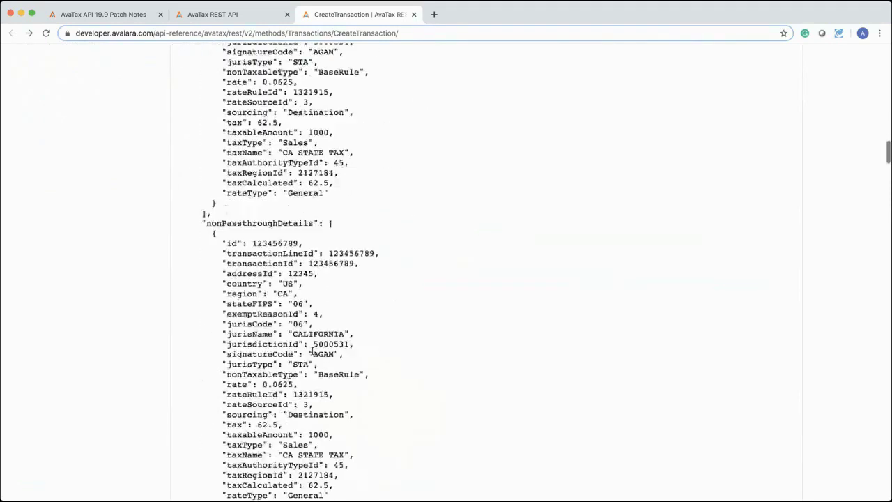
{"action": "scroll", "coordinate": [311, 351], "scroll_direction": "down", "scroll_amount": 3}
{"action": "scroll", "coordinate": [312, 350], "scroll_direction": "down", "scroll_amount": 6}
{"action": "scroll", "coordinate": [312, 350], "scroll_direction": "down", "scroll_amount": 10}
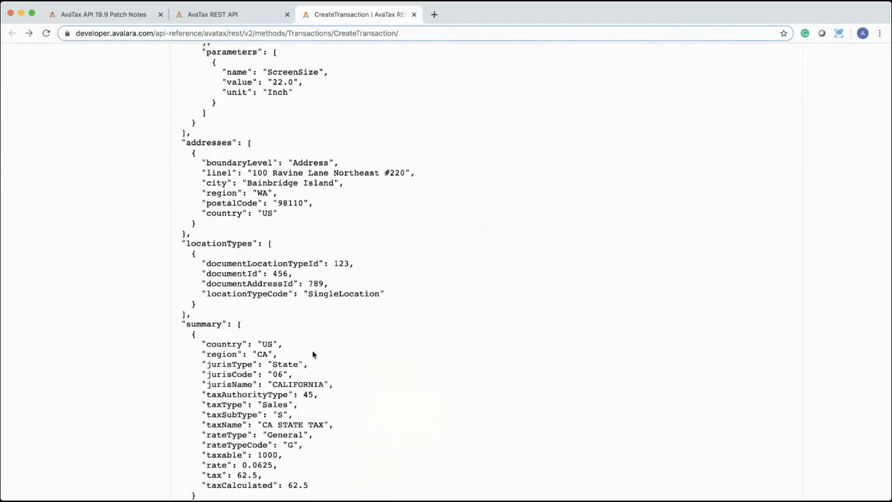
{"action": "scroll", "coordinate": [313, 354], "scroll_direction": "up", "scroll_amount": 10}
{"action": "scroll", "coordinate": [312, 355], "scroll_direction": "up", "scroll_amount": 15}
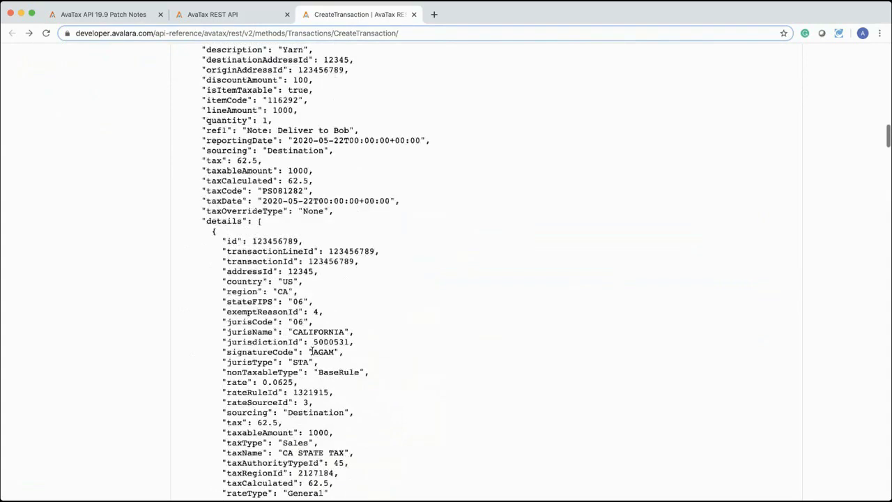
{"action": "left_click", "coordinate": [209, 302]}
- Look through the CreateTransaction page's user comments, parameters, blog post links and description, ending at the method overview
{"action": "scroll", "coordinate": [399, 339], "scroll_direction": "down", "scroll_amount": 1}
{"action": "scroll", "coordinate": [399, 339], "scroll_direction": "down", "scroll_amount": 5}
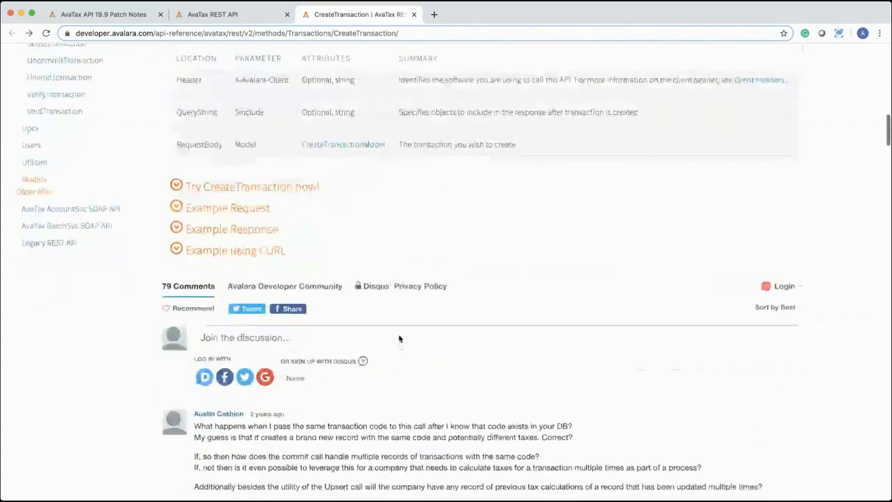
{"action": "scroll", "coordinate": [398, 339], "scroll_direction": "up", "scroll_amount": 3}
{"action": "scroll", "coordinate": [398, 339], "scroll_direction": "up", "scroll_amount": 10}
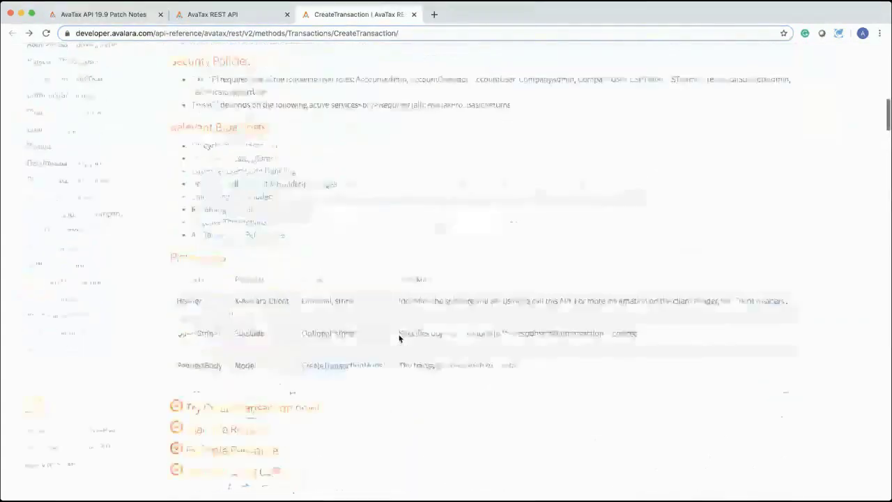
{"action": "scroll", "coordinate": [398, 337], "scroll_direction": "up", "scroll_amount": 5}
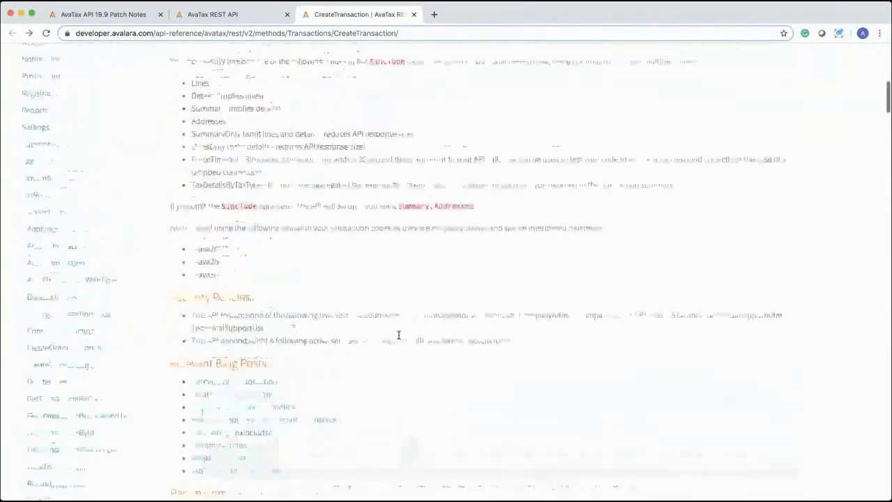
{"action": "scroll", "coordinate": [399, 339], "scroll_direction": "up", "scroll_amount": 2}
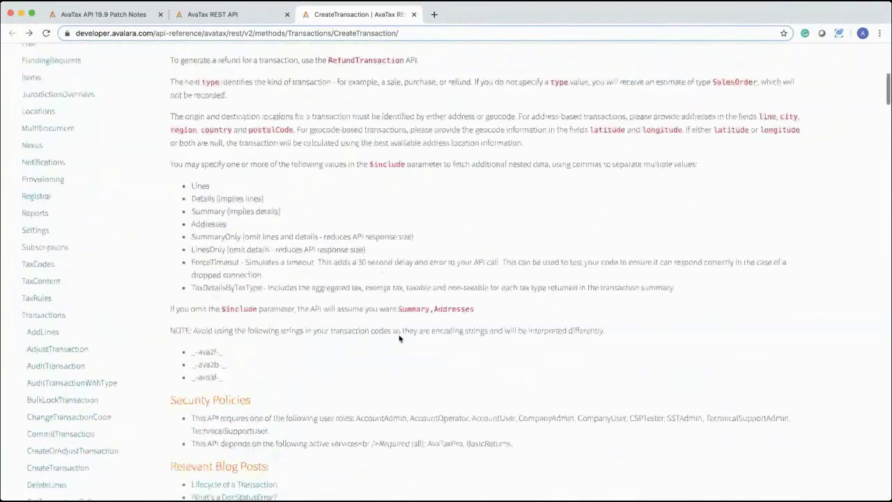
{"action": "scroll", "coordinate": [399, 339], "scroll_direction": "up", "scroll_amount": 5}
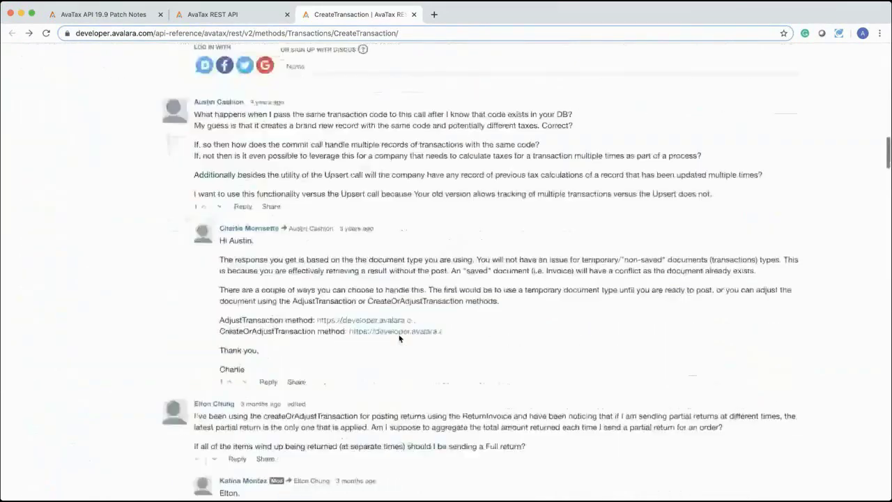
{"action": "scroll", "coordinate": [376, 348], "scroll_direction": "down", "scroll_amount": 1}
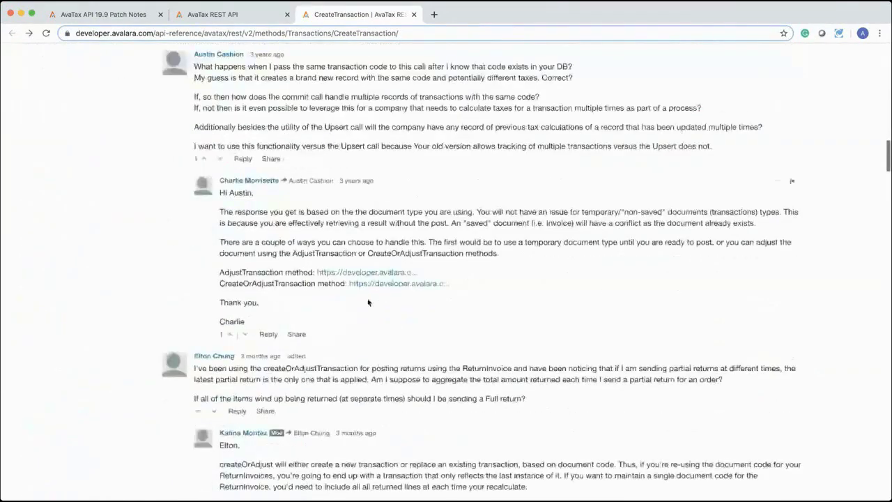
{"action": "scroll", "coordinate": [374, 312], "scroll_direction": "up", "scroll_amount": 3}
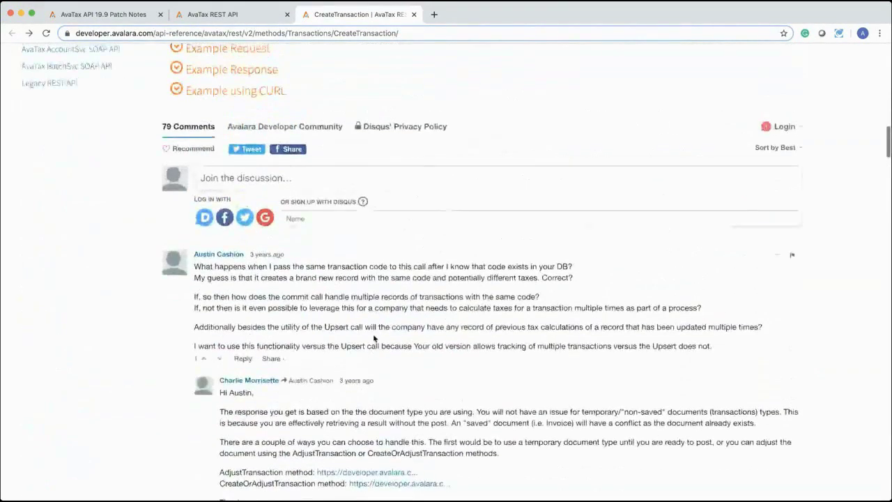
{"action": "scroll", "coordinate": [374, 308], "scroll_direction": "up", "scroll_amount": 3}
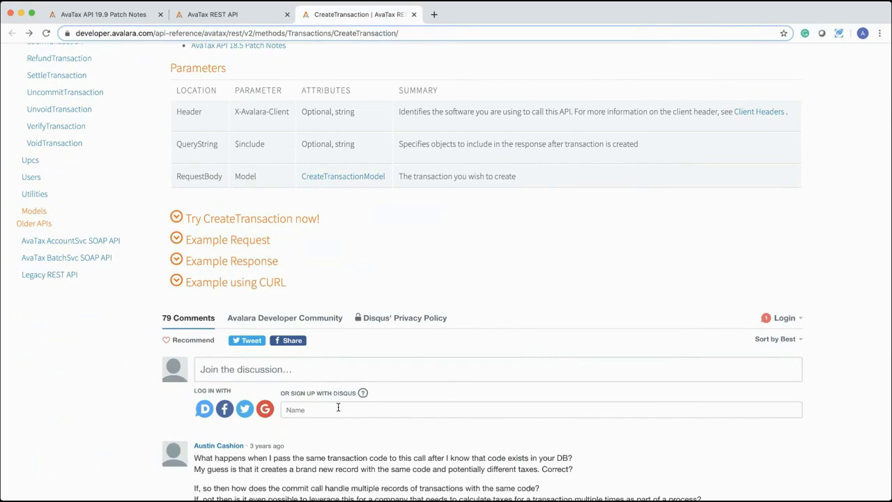
{"action": "scroll", "coordinate": [368, 301], "scroll_direction": "up", "scroll_amount": 5}
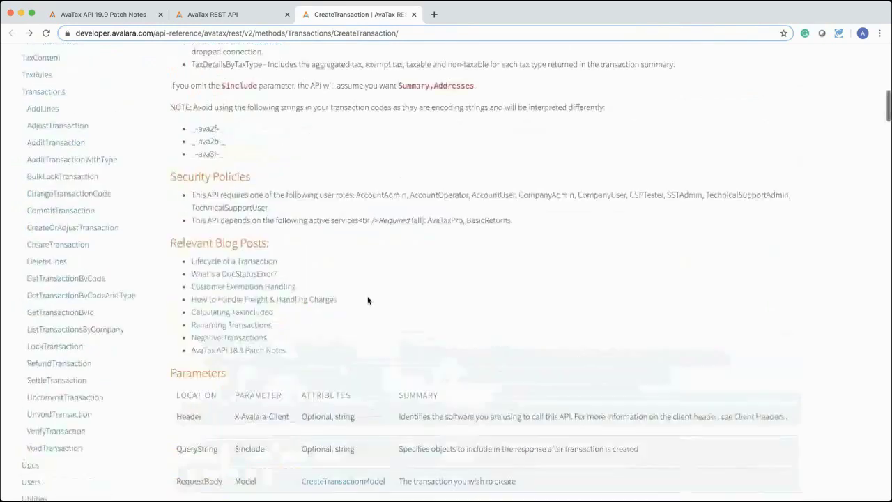
{"action": "scroll", "coordinate": [368, 301], "scroll_direction": "up", "scroll_amount": 10}
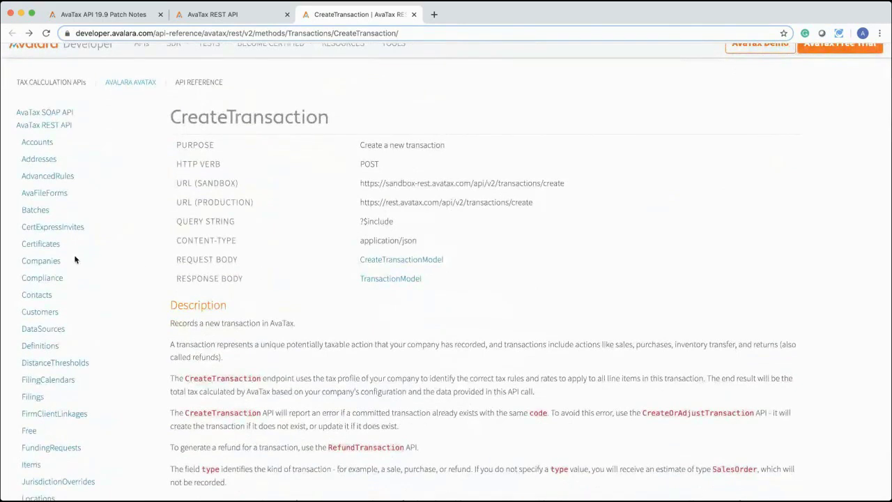
- Open the Companies category of the AvaTax REST API reference and go to its CertifyIntegration method
{"action": "scroll", "coordinate": [74, 325], "scroll_direction": "down", "scroll_amount": 5}
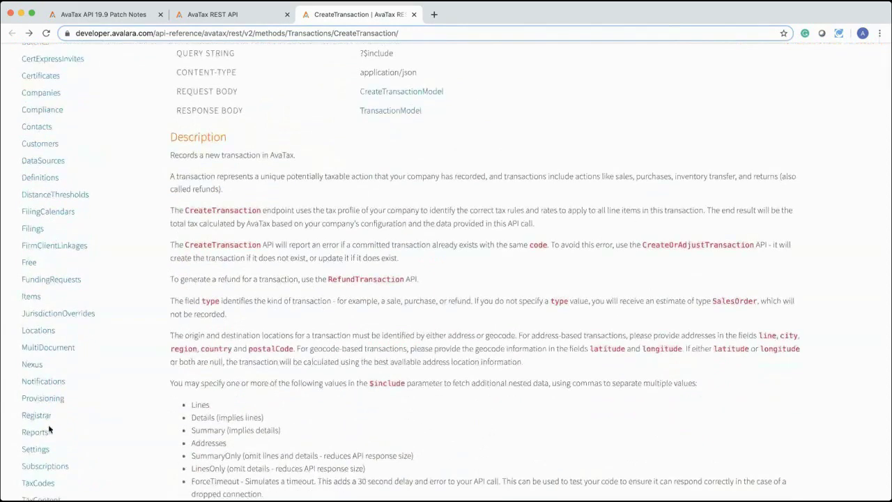
{"action": "scroll", "coordinate": [66, 348], "scroll_direction": "up", "scroll_amount": 3}
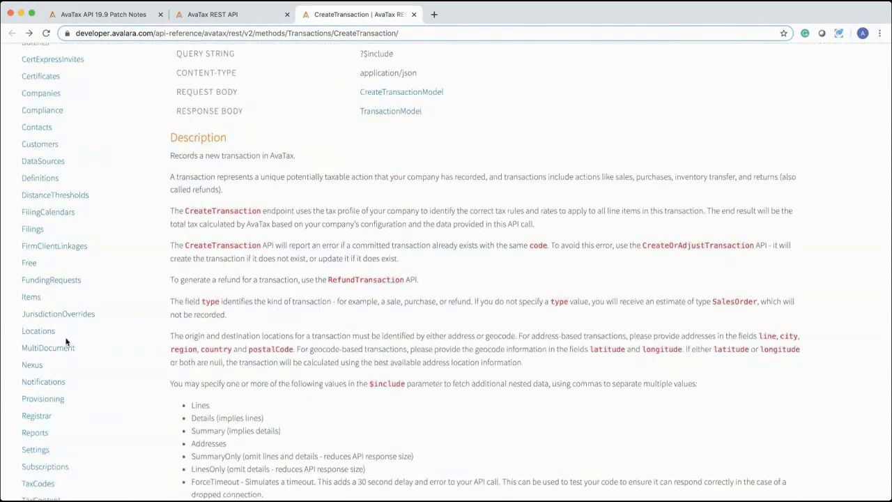
{"action": "left_click", "coordinate": [41, 183]}
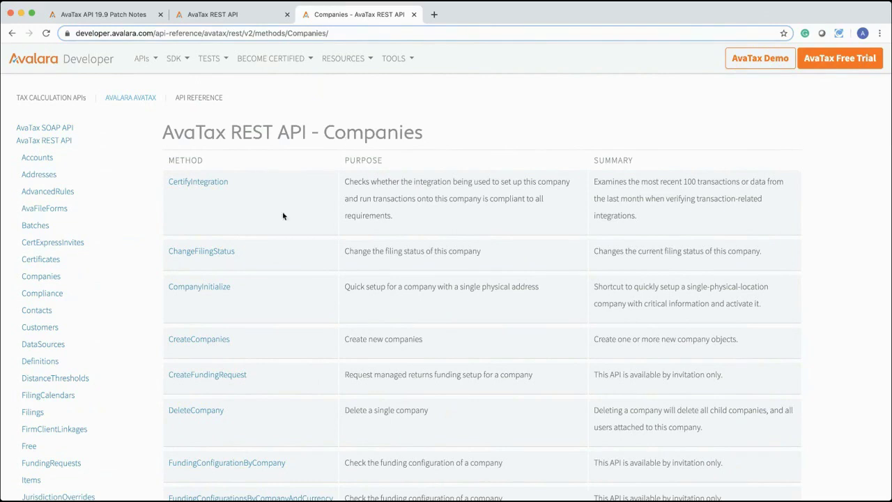
{"action": "left_click", "coordinate": [204, 184]}
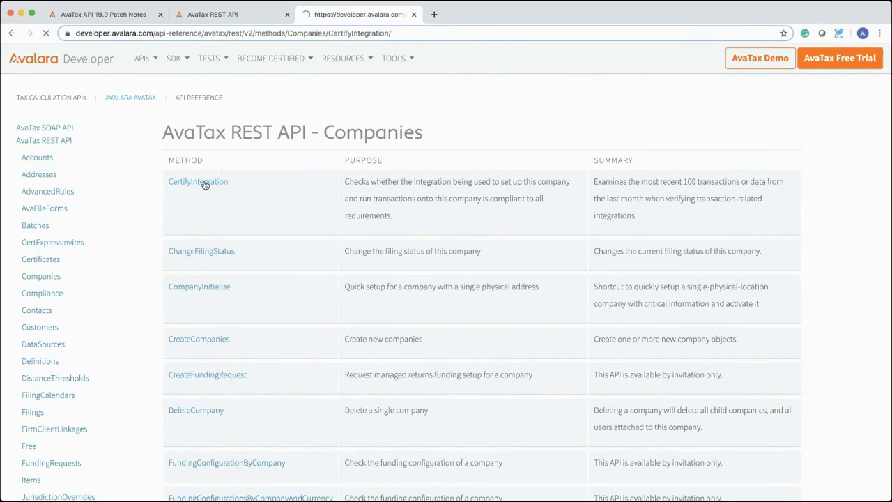
- Review the CertifyIntegration documentation and expand its "Try CertifyIntegration now!" section
{"action": "scroll", "coordinate": [309, 283], "scroll_direction": "down", "scroll_amount": 2}
{"action": "scroll", "coordinate": [309, 283], "scroll_direction": "down", "scroll_amount": 3}
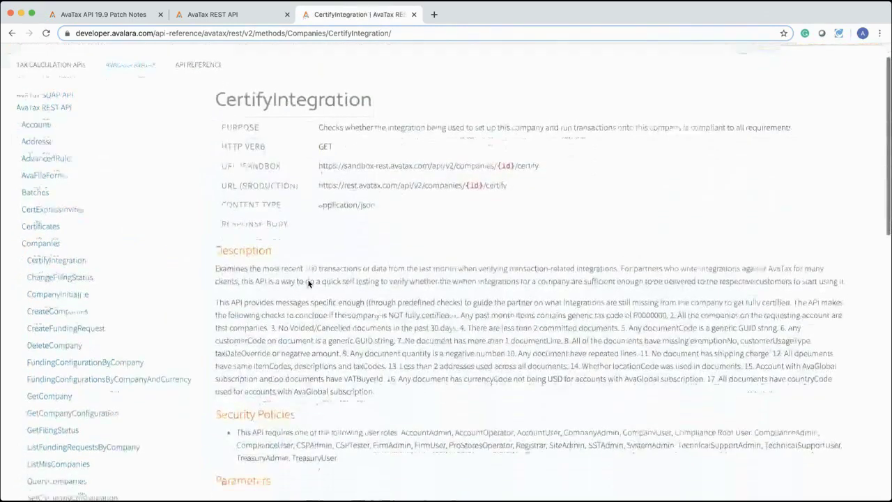
{"action": "scroll", "coordinate": [309, 284], "scroll_direction": "down", "scroll_amount": 5}
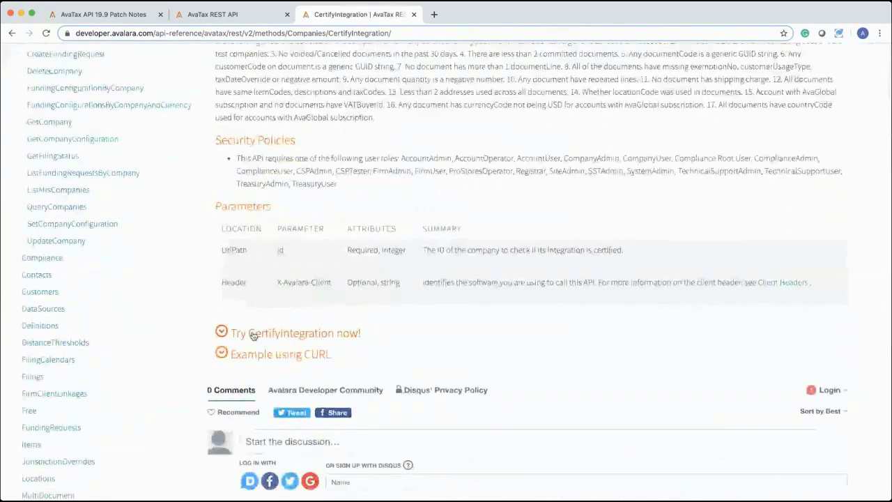
{"action": "left_click", "coordinate": [258, 333]}
{"action": "scroll", "coordinate": [353, 359], "scroll_direction": "down", "scroll_amount": 3}
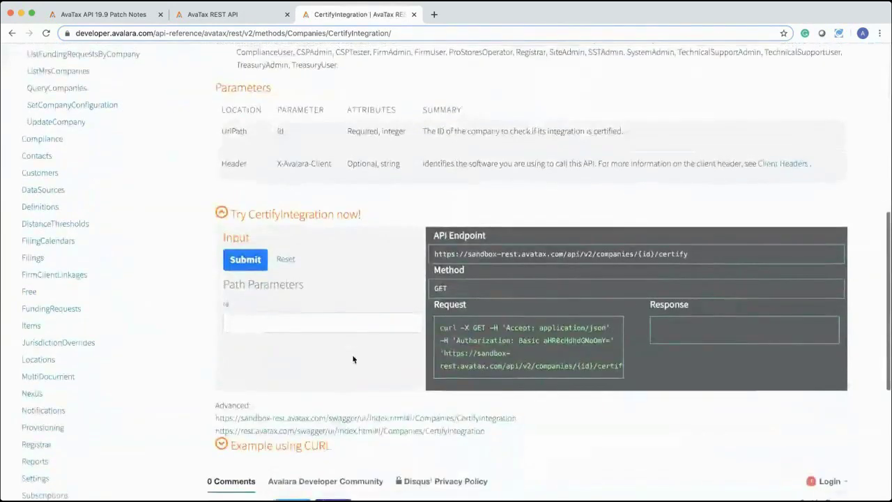
- Highlight the full Description text of CertifyIntegration to point out its compliance checks, then clear the selection
{"action": "scroll", "coordinate": [353, 359], "scroll_direction": "up", "scroll_amount": 5}
{"action": "scroll", "coordinate": [353, 359], "scroll_direction": "up", "scroll_amount": 1}
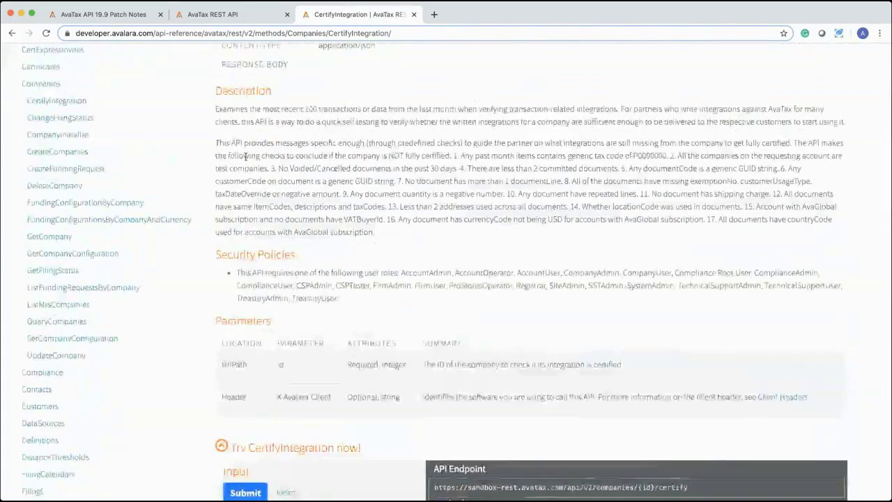
{"action": "left_click_drag", "start_coordinate": [217, 108], "coordinate": [460, 240]}
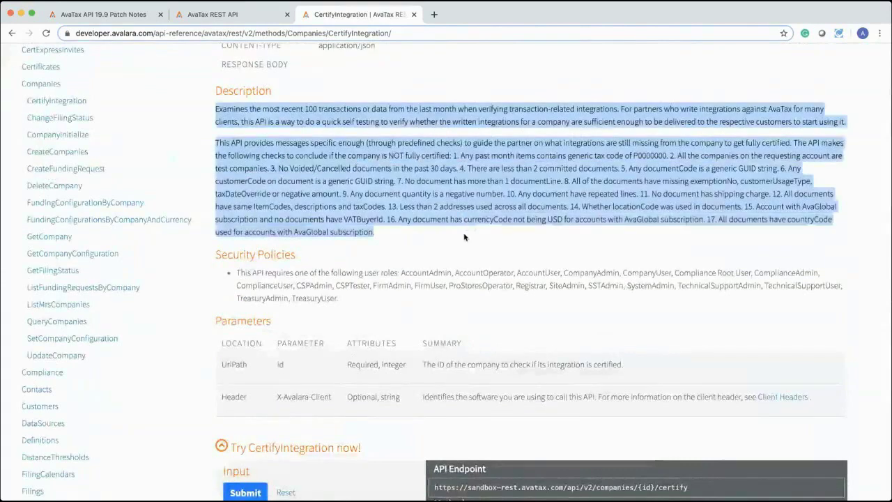
{"action": "left_click", "coordinate": [428, 238]}
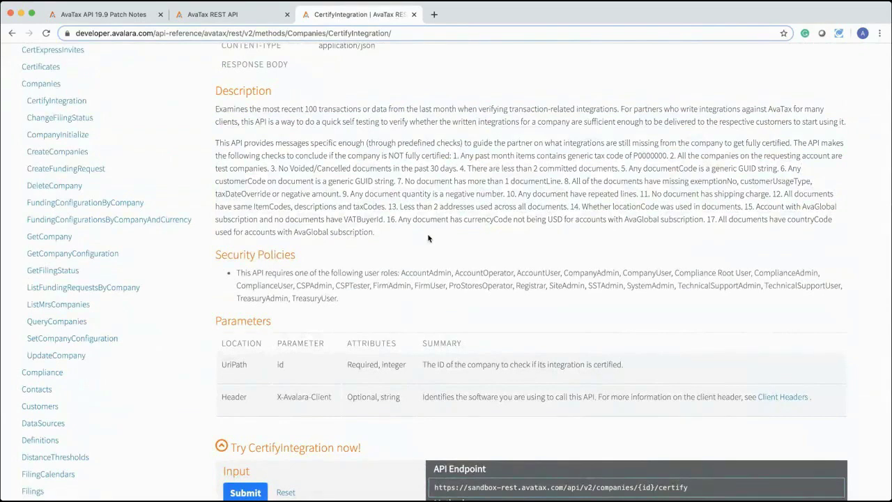
- Look over CertifyIntegration's parameters and try-it form with its sandbox endpoint, then return to the site's API navigation
{"action": "scroll", "coordinate": [428, 239], "scroll_direction": "down", "scroll_amount": 4}
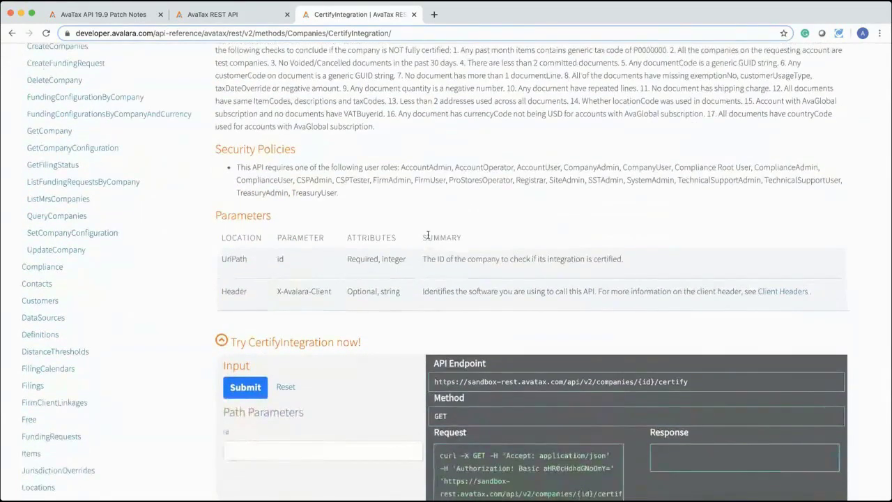
{"action": "scroll", "coordinate": [428, 235], "scroll_direction": "down", "scroll_amount": 6}
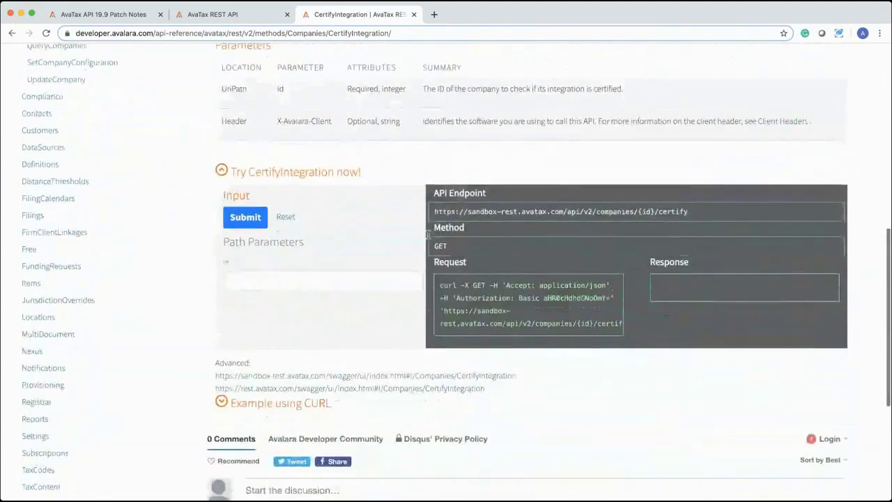
{"action": "scroll", "coordinate": [428, 235], "scroll_direction": "up", "scroll_amount": 20}
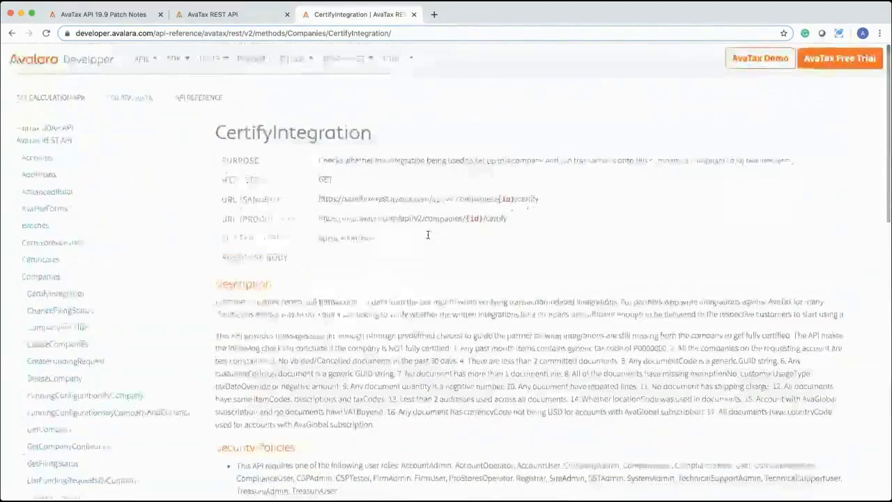
{"action": "left_click", "coordinate": [159, 59]}
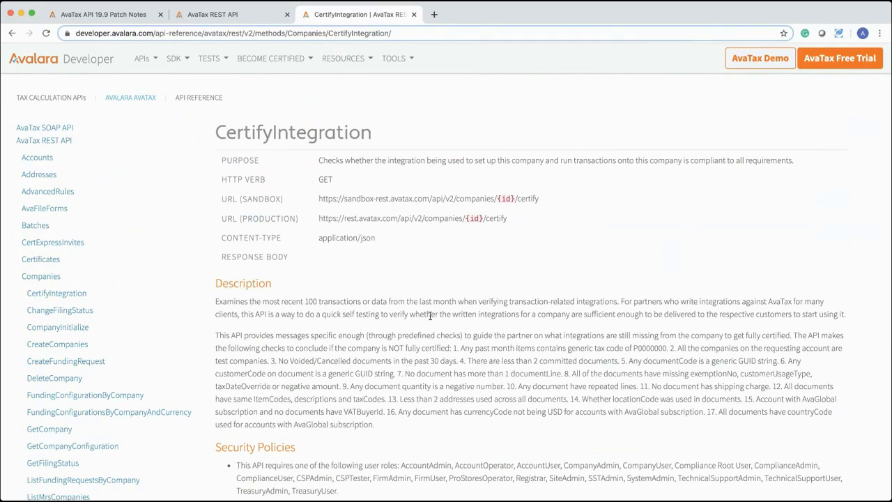
- Browse the API and SDK offerings, then open the AvaTax SDK page to view its maintained v2 libraries
{"action": "left_click", "coordinate": [158, 59]}
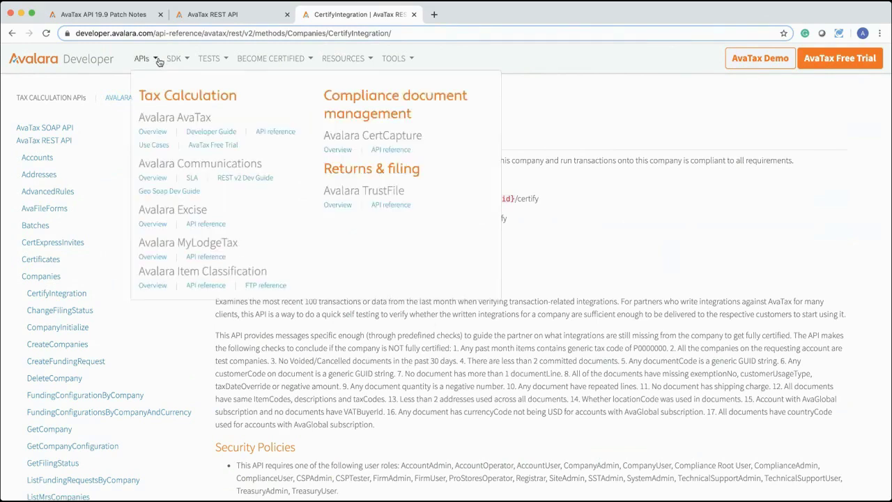
{"action": "left_click", "coordinate": [186, 62]}
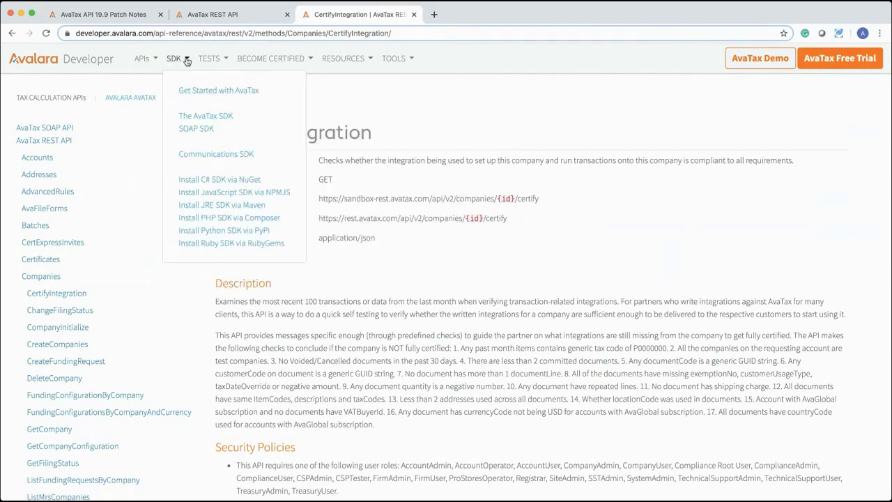
{"action": "left_click", "coordinate": [220, 117]}
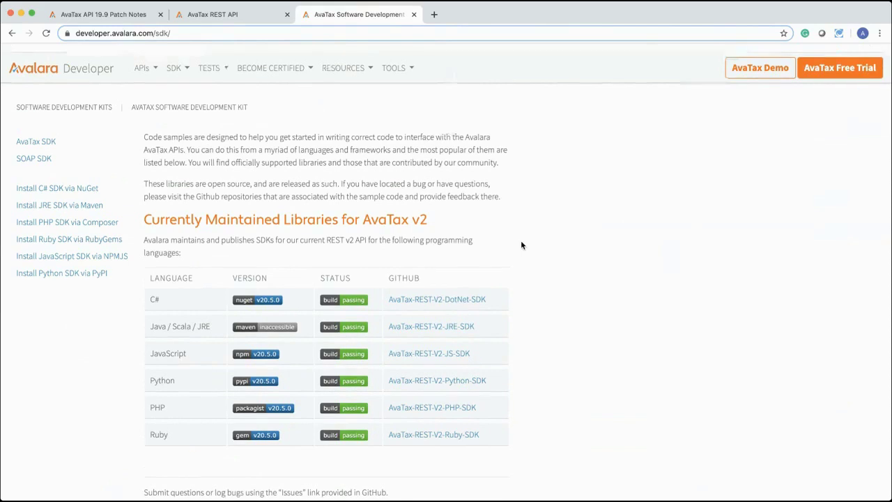
{"action": "mouse_move", "coordinate": [189, 60]}
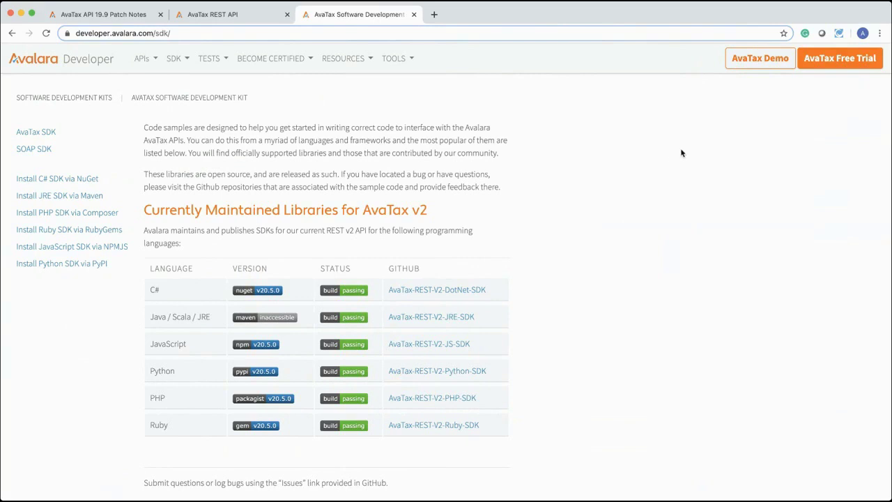
- In the AvaTax demo, calculate tax on the baseball bat shipped from Seattle to the preselected Irvine address
{"action": "left_click", "coordinate": [759, 59]}
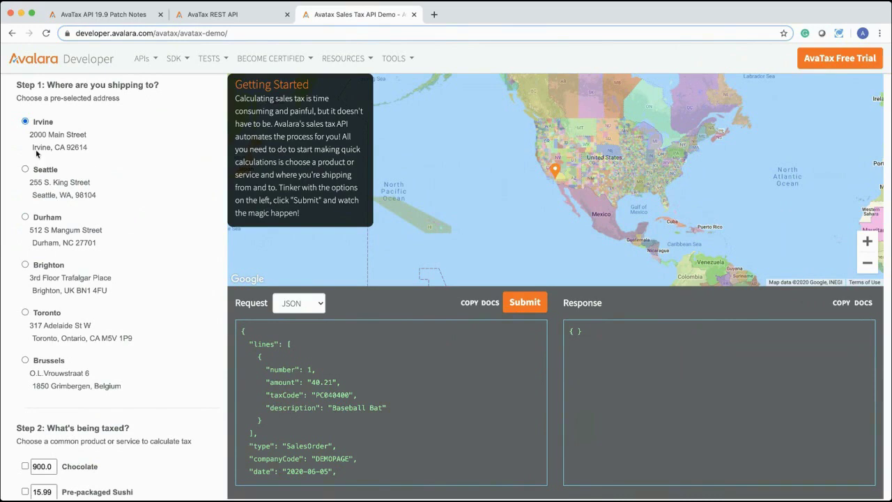
{"action": "scroll", "coordinate": [144, 211], "scroll_direction": "down", "scroll_amount": 3}
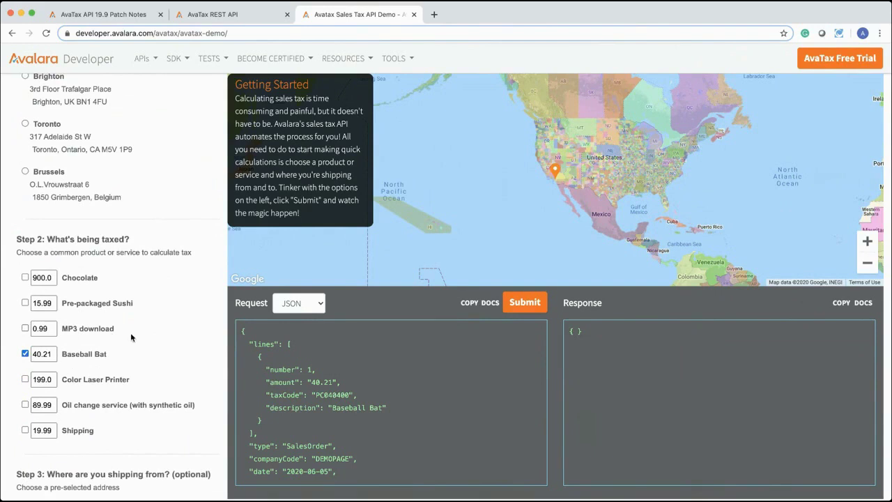
{"action": "scroll", "coordinate": [131, 333], "scroll_direction": "down", "scroll_amount": 5}
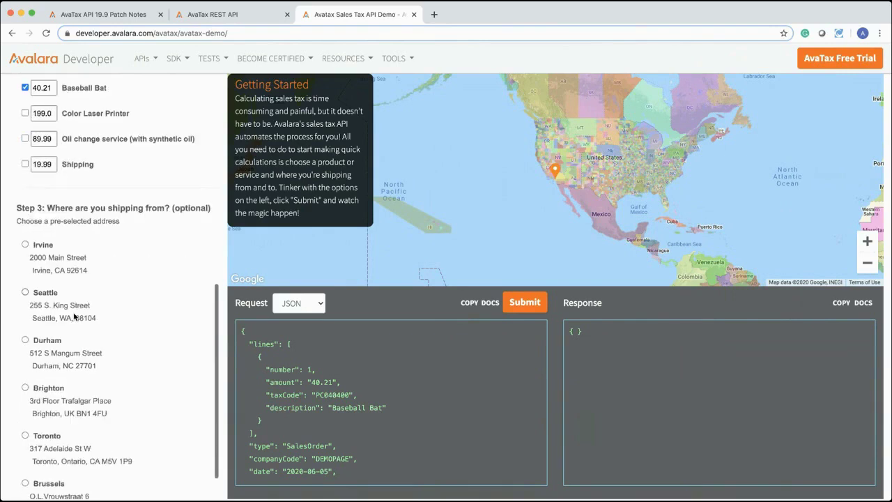
{"action": "left_click", "coordinate": [25, 292]}
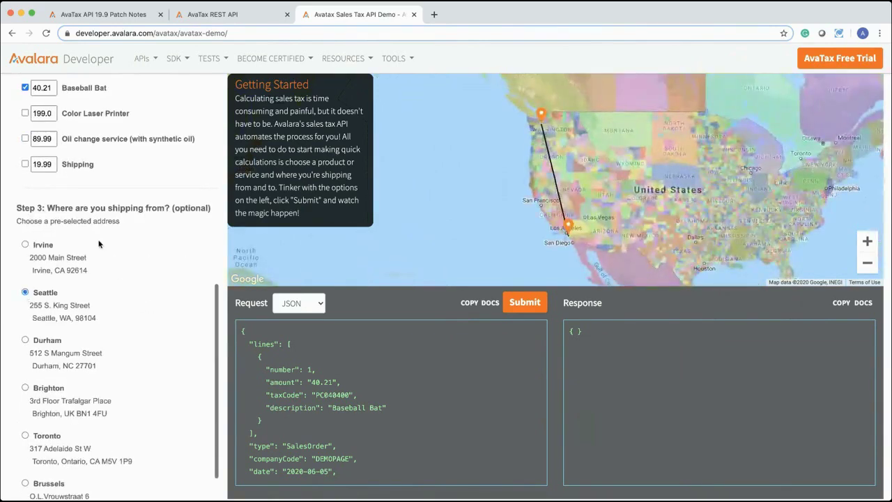
{"action": "scroll", "coordinate": [98, 243], "scroll_direction": "up", "scroll_amount": 7}
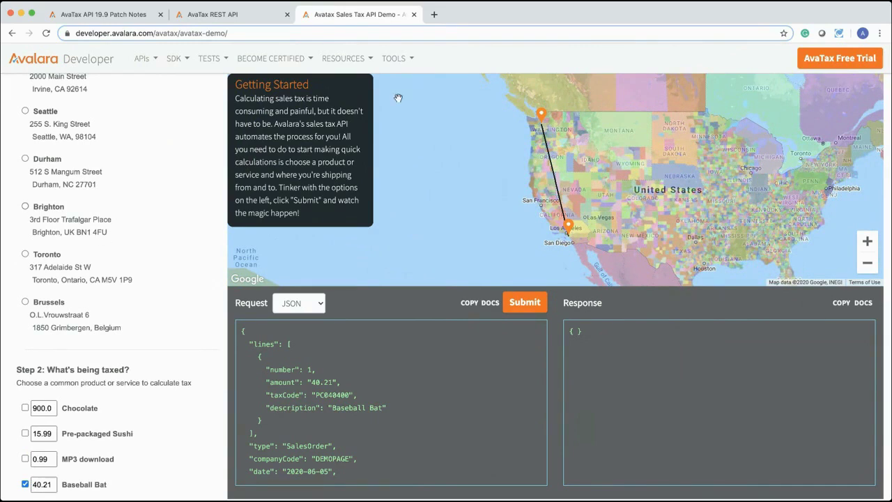
{"action": "left_click", "coordinate": [526, 309]}
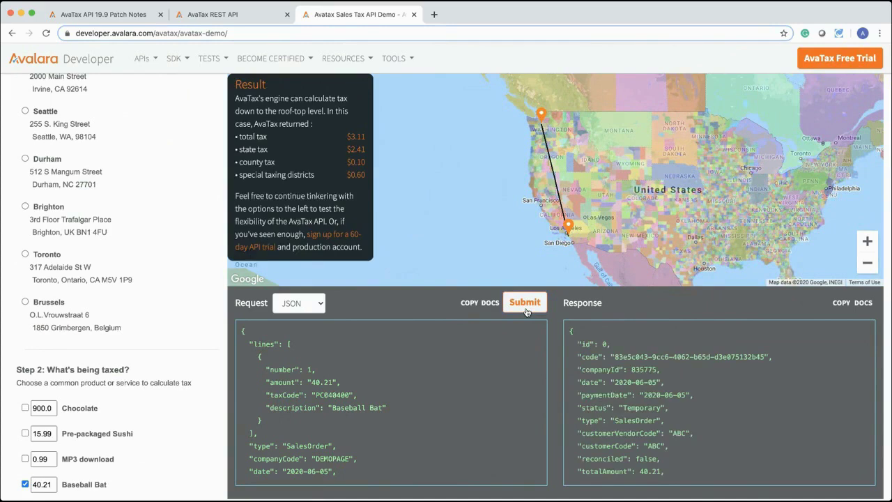
- Highlight the demo's JSON request body, then the calculated tax total in the response
{"action": "left_click_drag", "start_coordinate": [244, 332], "coordinate": [343, 441]}
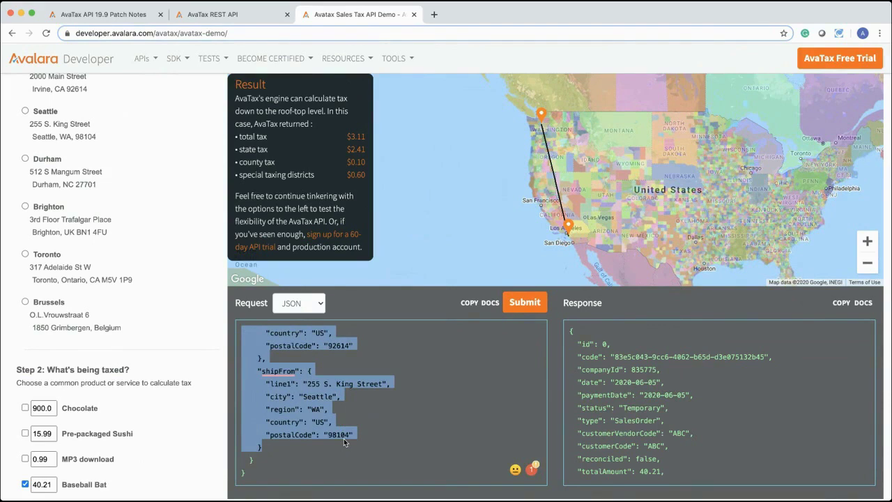
{"action": "left_click", "coordinate": [398, 408]}
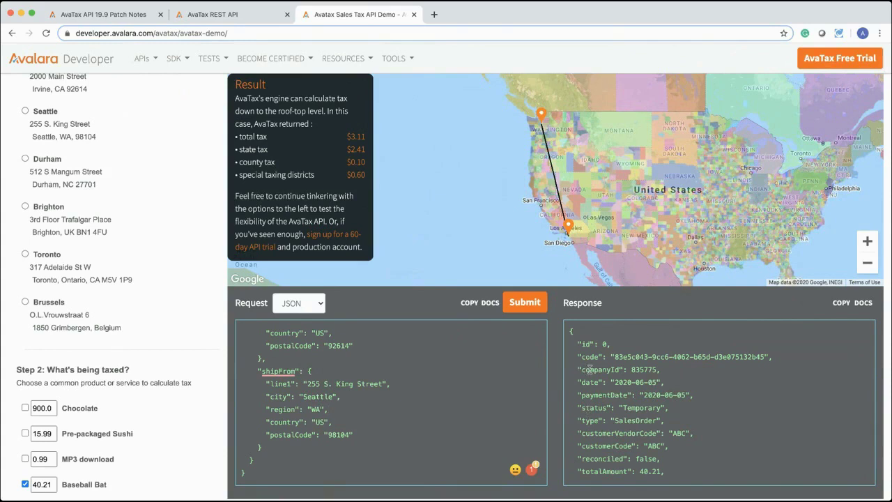
{"action": "scroll", "coordinate": [642, 410], "scroll_direction": "down", "scroll_amount": 4}
{"action": "left_click_drag", "start_coordinate": [639, 370], "coordinate": [652, 433]}
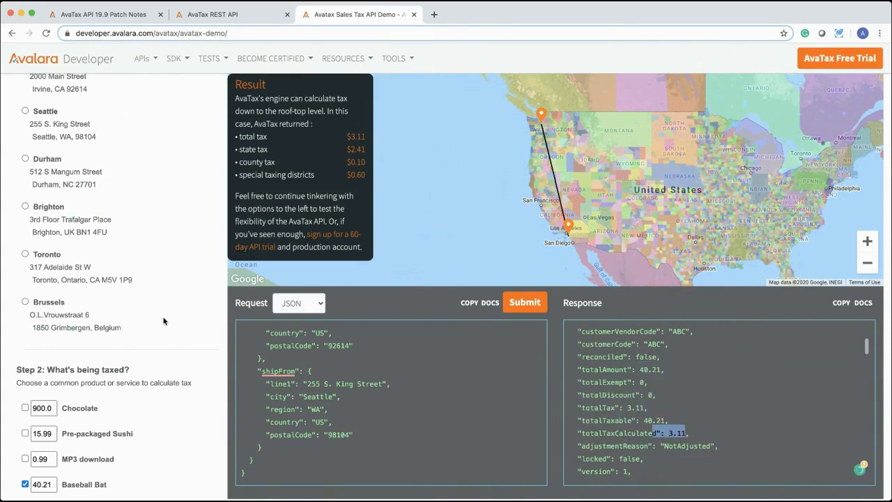
- Change the demo's ship-to address to Brighton and submit the tax request again
{"action": "scroll", "coordinate": [19, 203], "scroll_direction": "up", "scroll_amount": 2}
{"action": "left_click", "coordinate": [25, 170]}
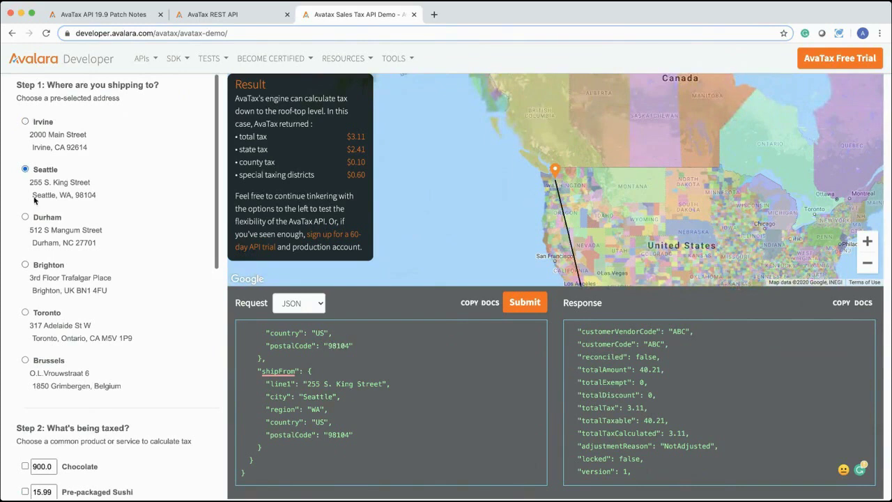
{"action": "left_click", "coordinate": [25, 265]}
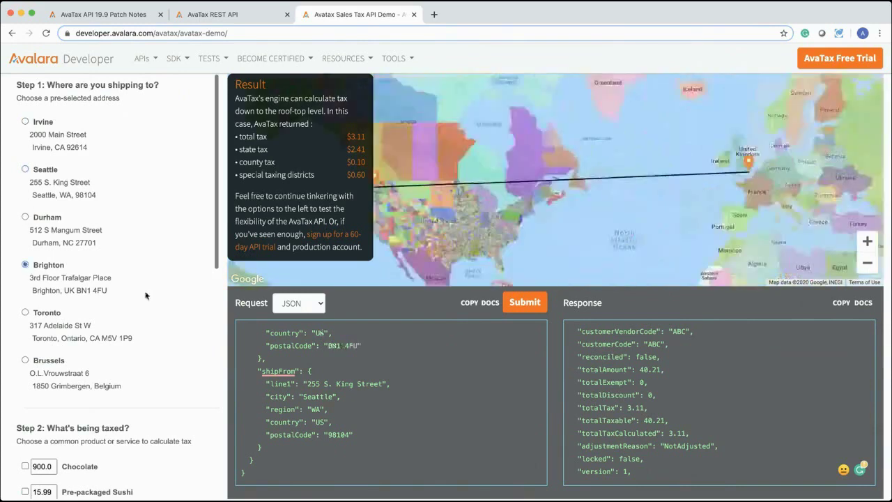
{"action": "left_click", "coordinate": [523, 303]}
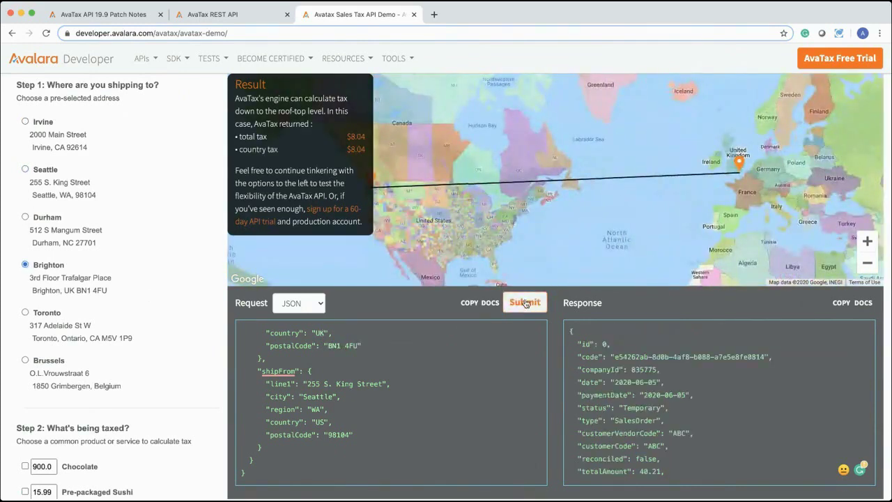
- Examine the tax summary in the Brighton response, highlight its taxCalculated line, and return to the start of the response
{"action": "scroll", "coordinate": [663, 370], "scroll_direction": "down", "scroll_amount": 10}
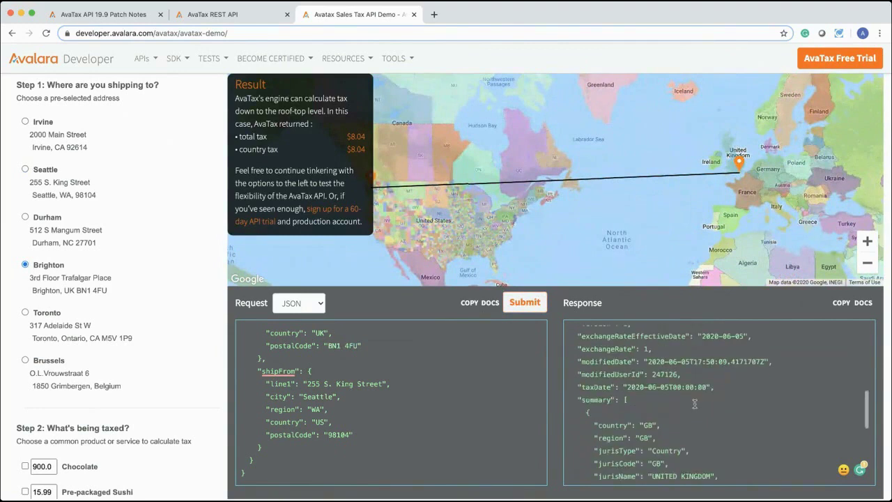
{"action": "scroll", "coordinate": [693, 402], "scroll_direction": "down", "scroll_amount": 3}
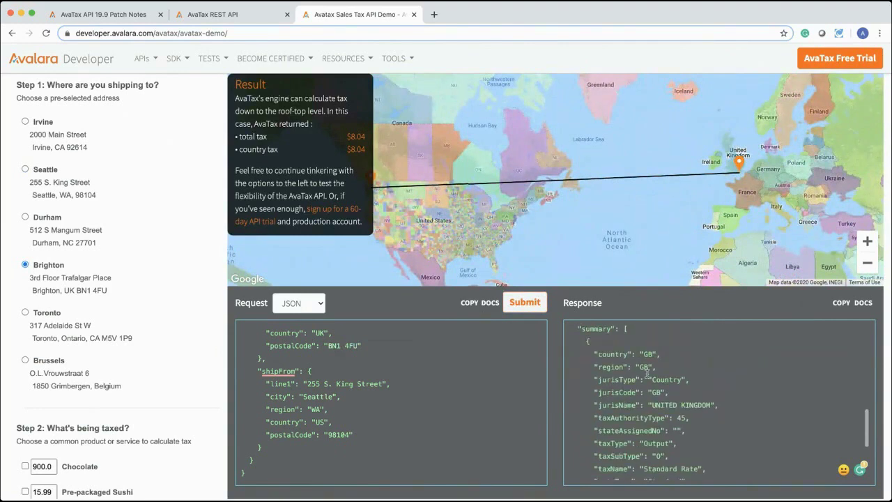
{"action": "scroll", "coordinate": [679, 430], "scroll_direction": "down", "scroll_amount": 3}
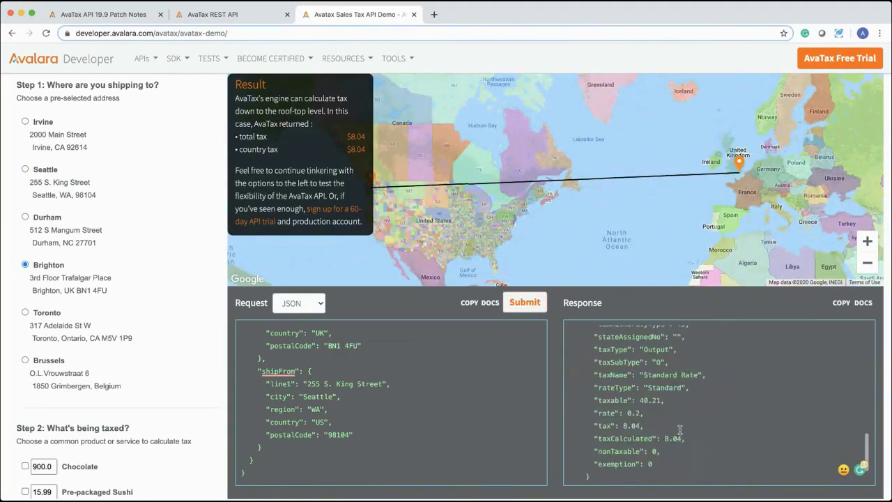
{"action": "scroll", "coordinate": [679, 430], "scroll_direction": "up", "scroll_amount": 3}
{"action": "scroll", "coordinate": [680, 430], "scroll_direction": "down", "scroll_amount": 3}
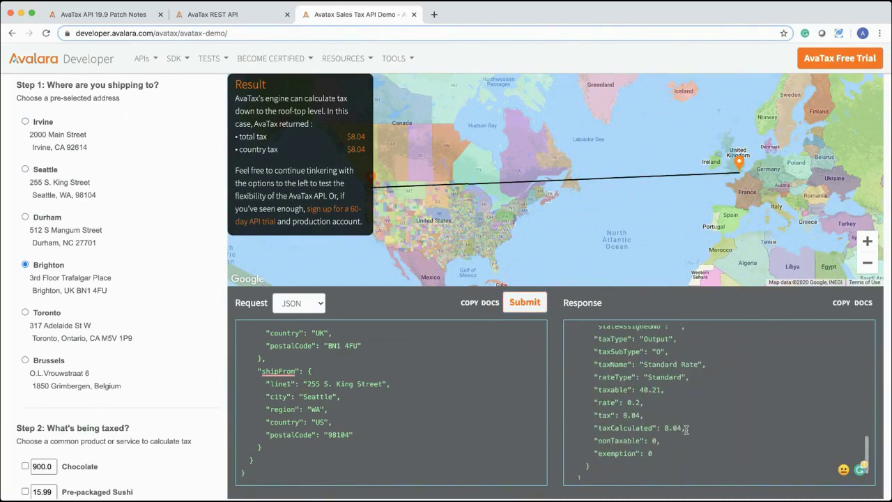
{"action": "left_click_drag", "start_coordinate": [685, 427], "coordinate": [676, 428]}
{"action": "triple_click", "coordinate": [676, 428]}
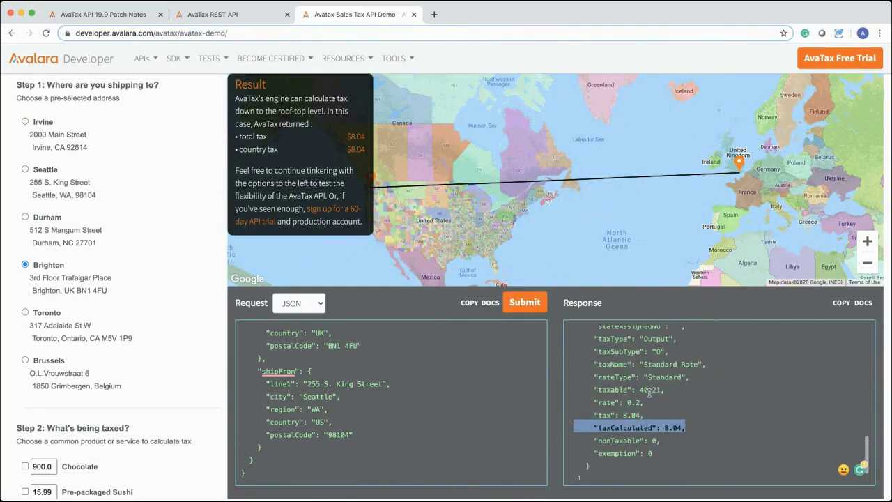
{"action": "scroll", "coordinate": [650, 394], "scroll_direction": "up", "scroll_amount": 10}
{"action": "scroll", "coordinate": [649, 394], "scroll_direction": "up", "scroll_amount": 3}
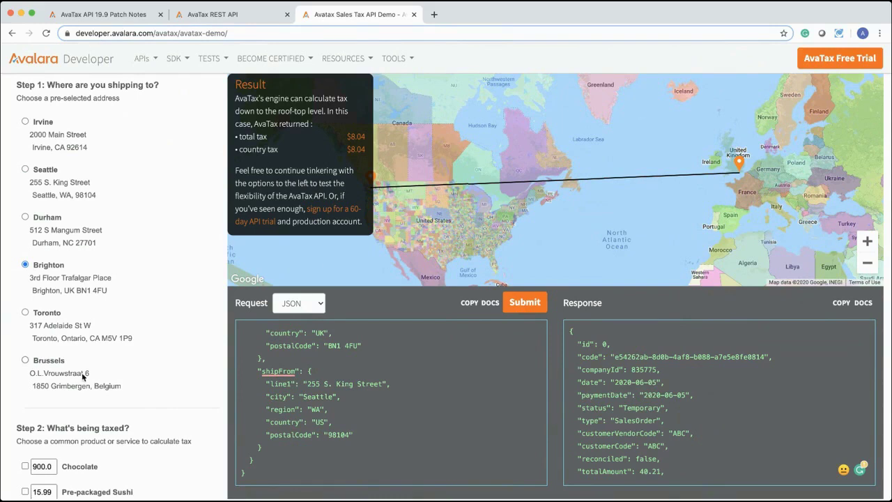
- Look over the demo's input options and the AvaTax free trial sign-up page, then return to the demo
{"action": "scroll", "coordinate": [82, 377], "scroll_direction": "down", "scroll_amount": 5}
{"action": "scroll", "coordinate": [87, 387], "scroll_direction": "down", "scroll_amount": 2}
{"action": "scroll", "coordinate": [95, 399], "scroll_direction": "up", "scroll_amount": 3}
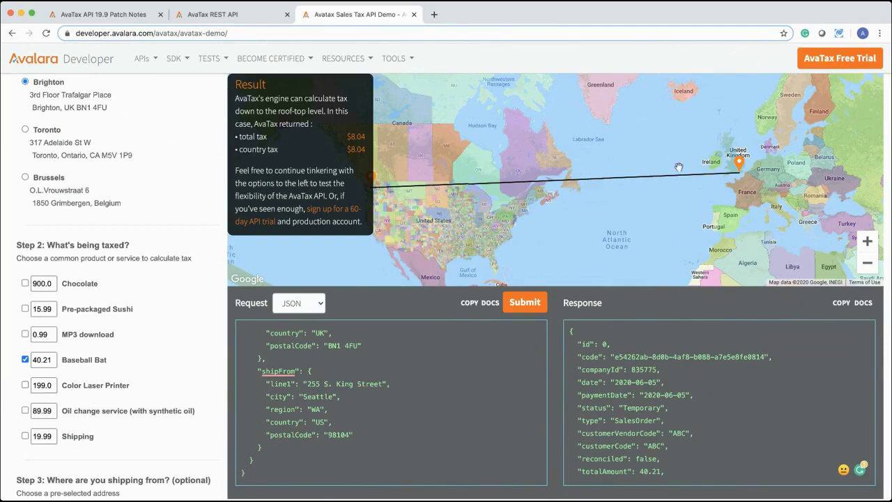
{"action": "left_click", "coordinate": [838, 61]}
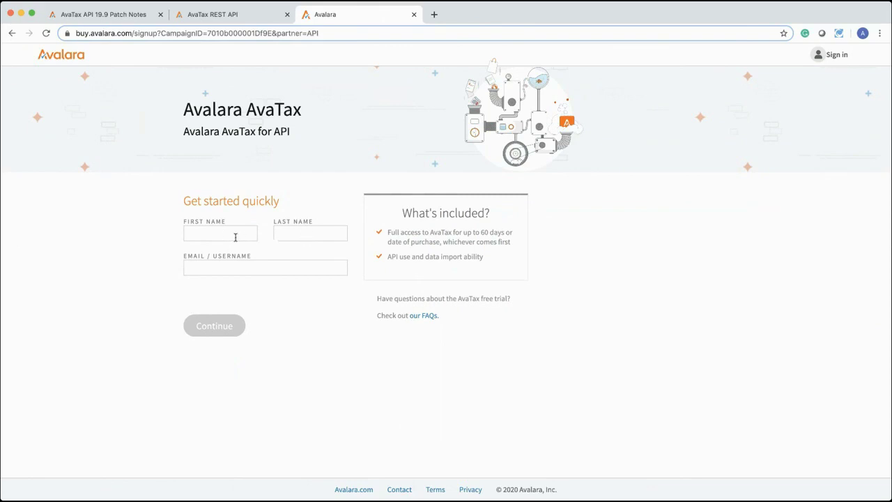
{"action": "left_click", "coordinate": [11, 32]}
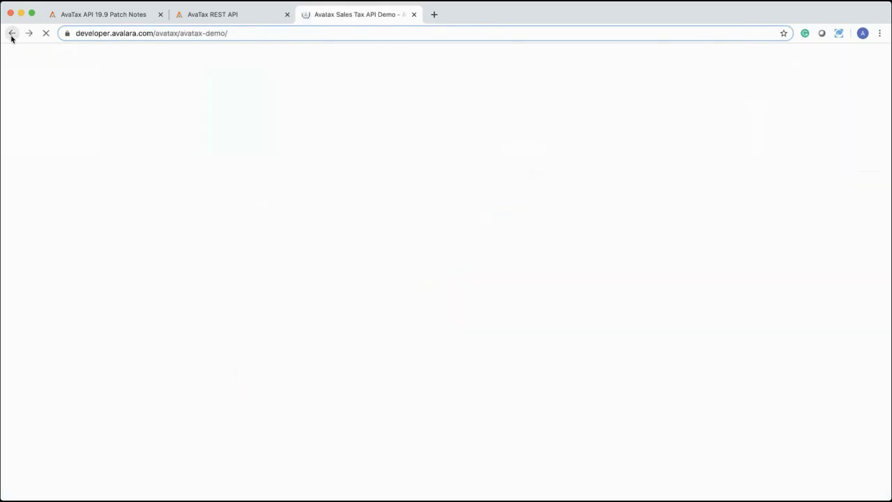
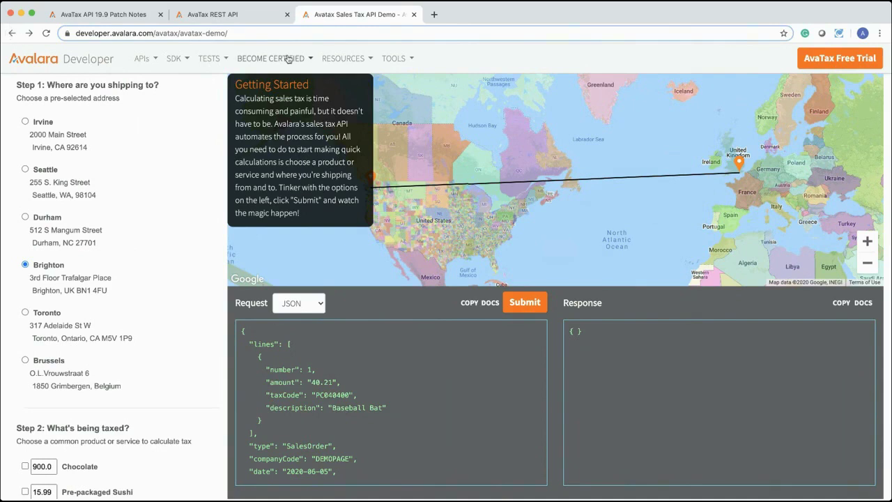
- Open the Certification Badges page to view the available Avalara certification badges
{"action": "left_click", "coordinate": [309, 61]}
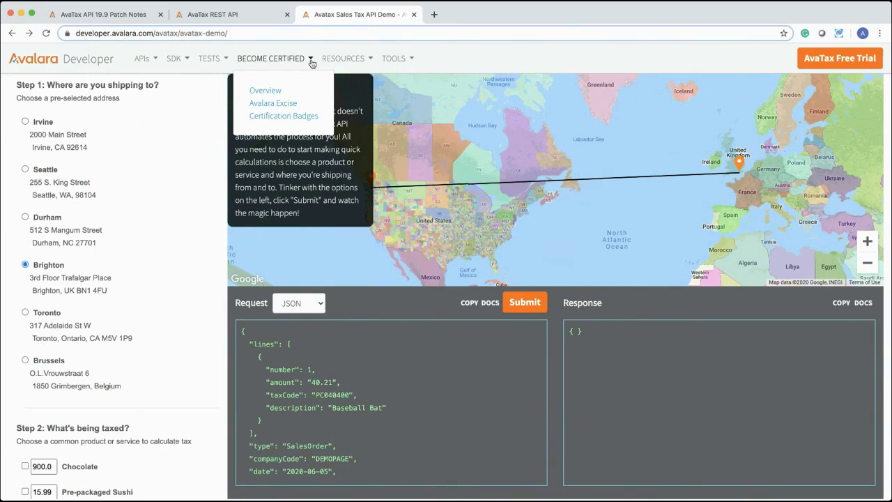
{"action": "left_click", "coordinate": [298, 116]}
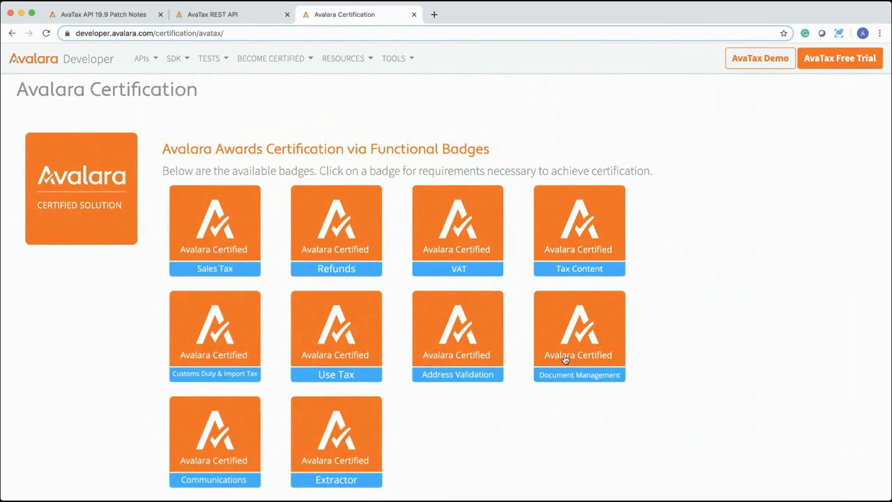
- Open the developer Help Forum and its "CreateTransaction Invalid date range" conversation
{"action": "left_click", "coordinate": [372, 60]}
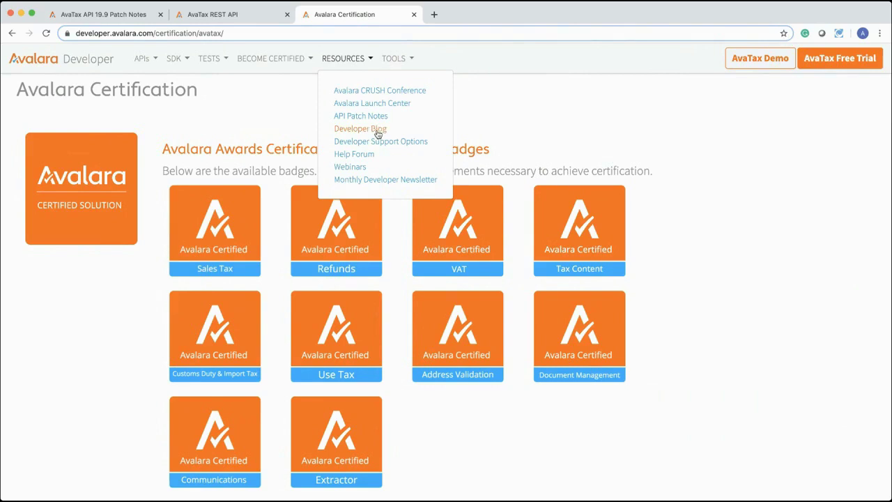
{"action": "left_click", "coordinate": [354, 154]}
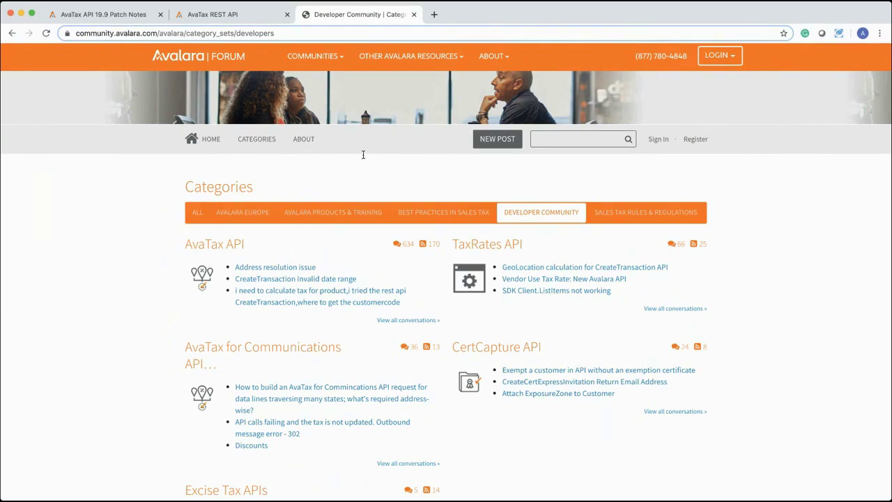
{"action": "left_click", "coordinate": [261, 281]}
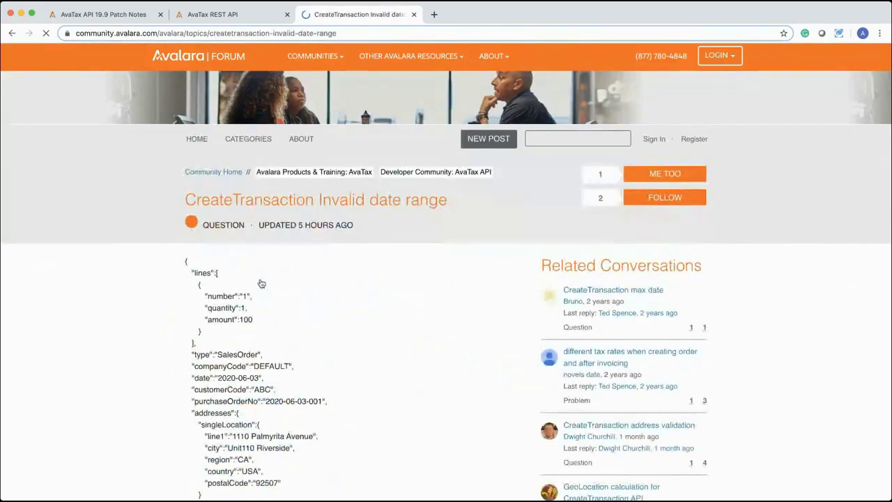
- Read through the conversation's question and replies, then return to the Developer Community categories
{"action": "scroll", "coordinate": [289, 338], "scroll_direction": "down", "scroll_amount": 10}
{"action": "scroll", "coordinate": [289, 336], "scroll_direction": "down", "scroll_amount": 3}
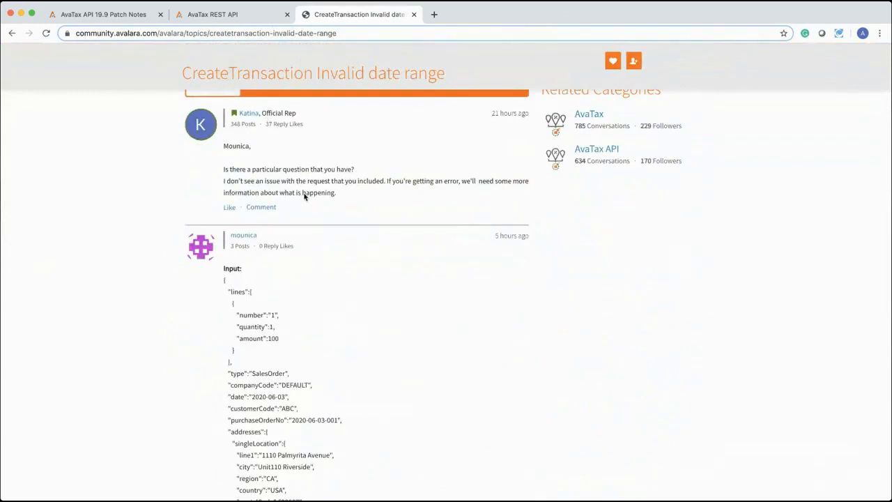
{"action": "scroll", "coordinate": [342, 340], "scroll_direction": "down", "scroll_amount": 4}
{"action": "scroll", "coordinate": [342, 340], "scroll_direction": "down", "scroll_amount": 10}
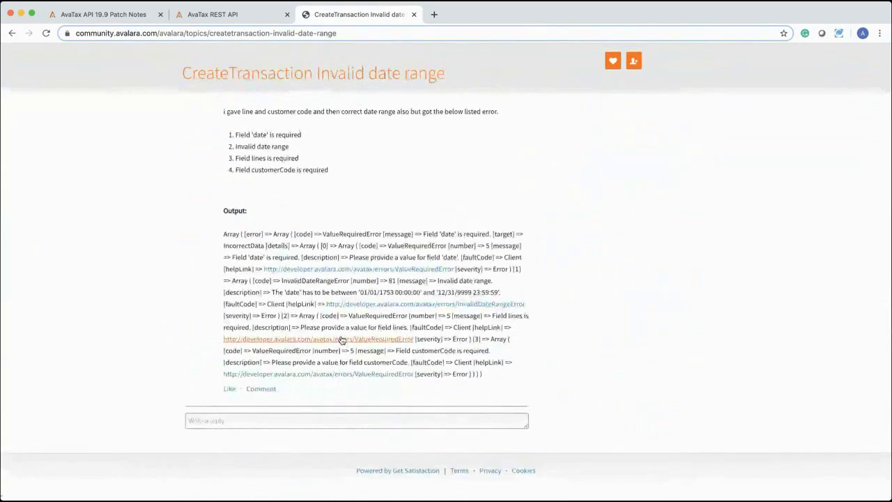
{"action": "scroll", "coordinate": [341, 340], "scroll_direction": "up", "scroll_amount": 15}
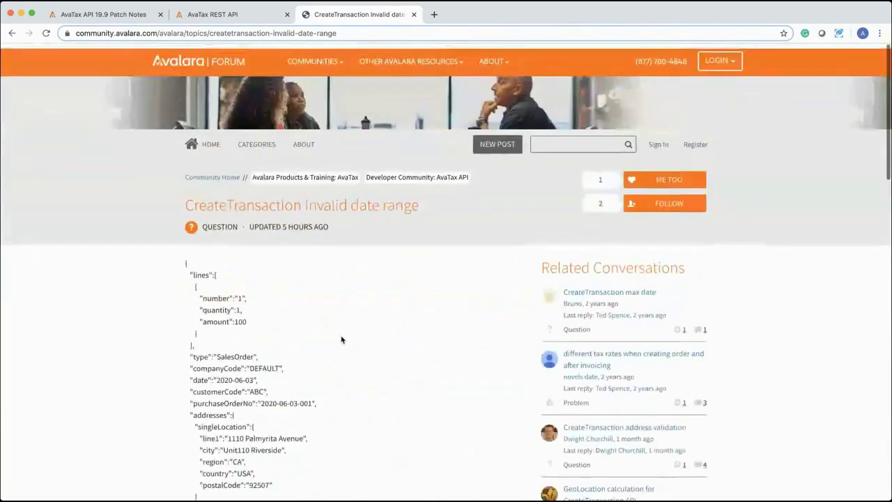
{"action": "left_click", "coordinate": [12, 33]}
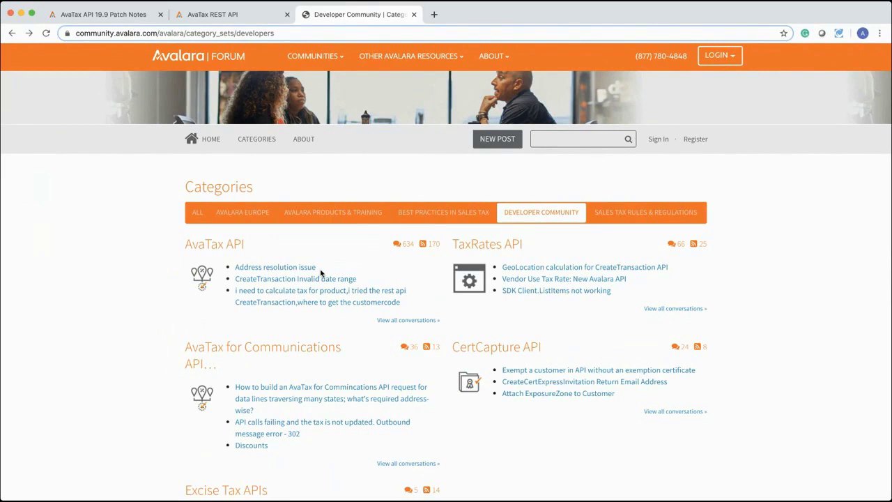
- Look over the Developer Community forum categories, then return to the Avalara Certification badges page
{"action": "scroll", "coordinate": [320, 273], "scroll_direction": "down", "scroll_amount": 5}
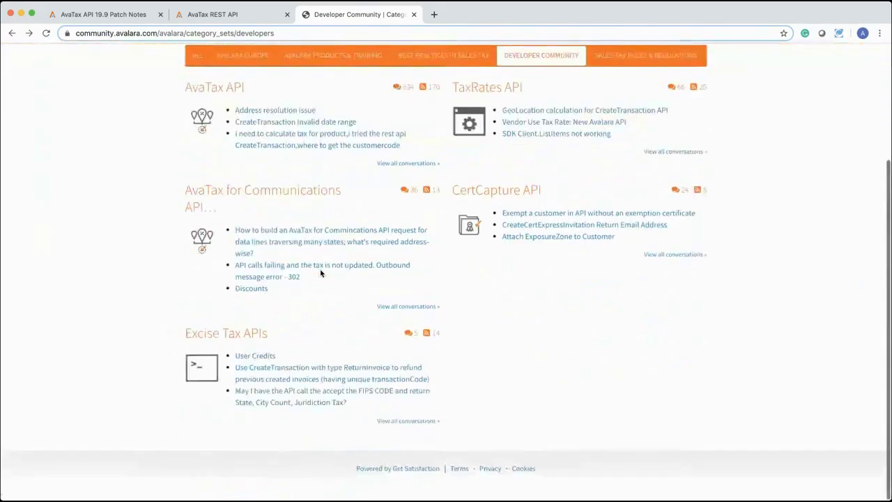
{"action": "scroll", "coordinate": [320, 272], "scroll_direction": "up", "scroll_amount": 2}
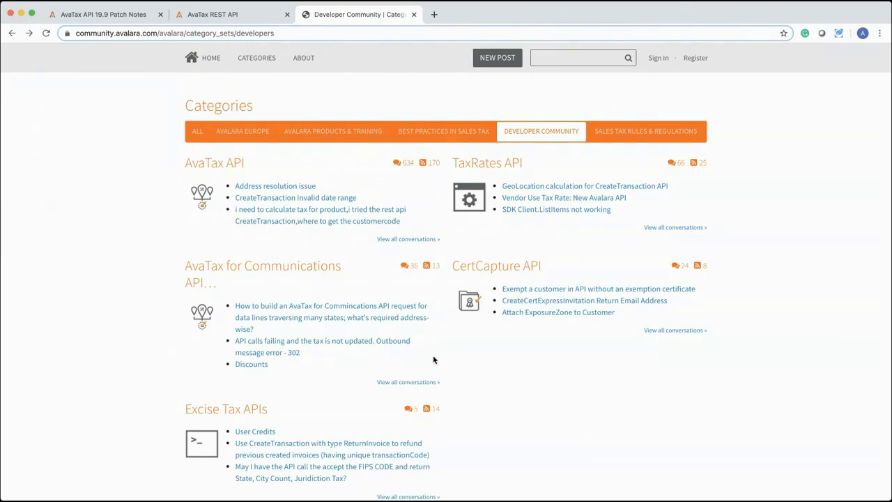
{"action": "scroll", "coordinate": [298, 161], "scroll_direction": "up", "scroll_amount": 3}
{"action": "left_click", "coordinate": [12, 33]}
- Open the developer Webinars page from the developer site's resources
{"action": "left_click", "coordinate": [413, 58]}
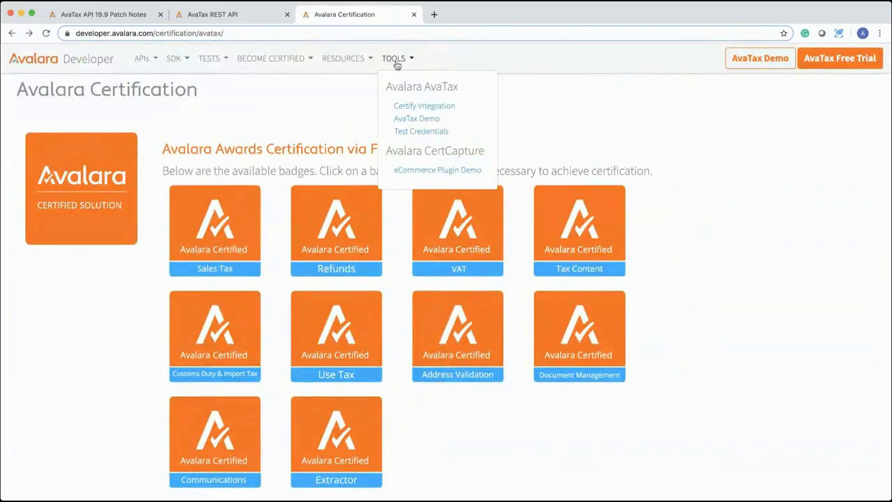
{"action": "left_click", "coordinate": [370, 58]}
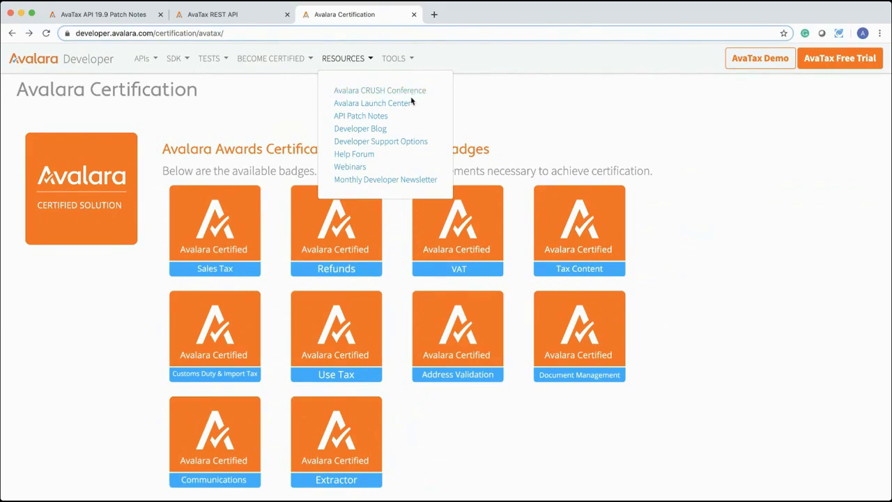
{"action": "left_click", "coordinate": [353, 166]}
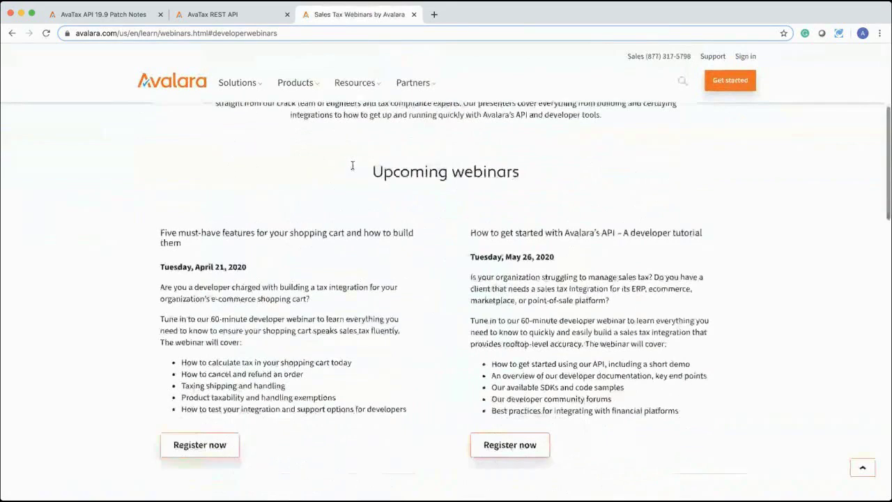
- Examine the 2020 Developer Webinar Series, including the upcoming and on-demand webinars
{"action": "scroll", "coordinate": [365, 243], "scroll_direction": "down", "scroll_amount": 3}
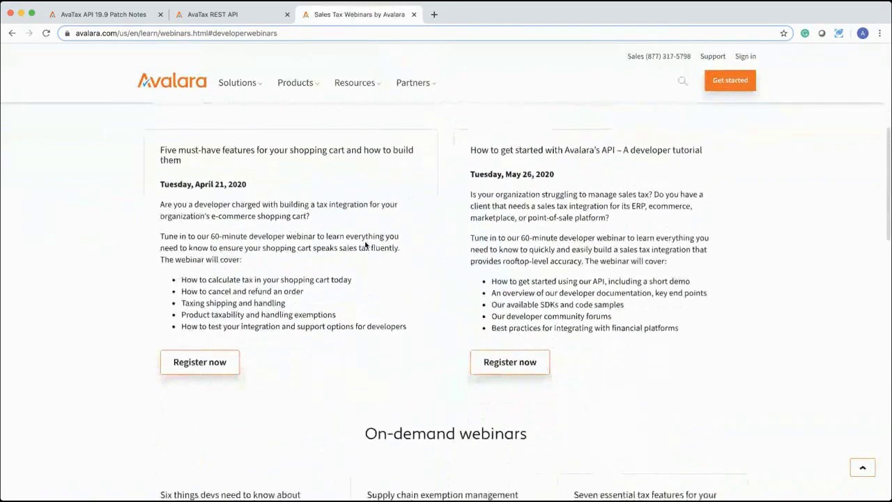
{"action": "scroll", "coordinate": [365, 243], "scroll_direction": "up", "scroll_amount": 5}
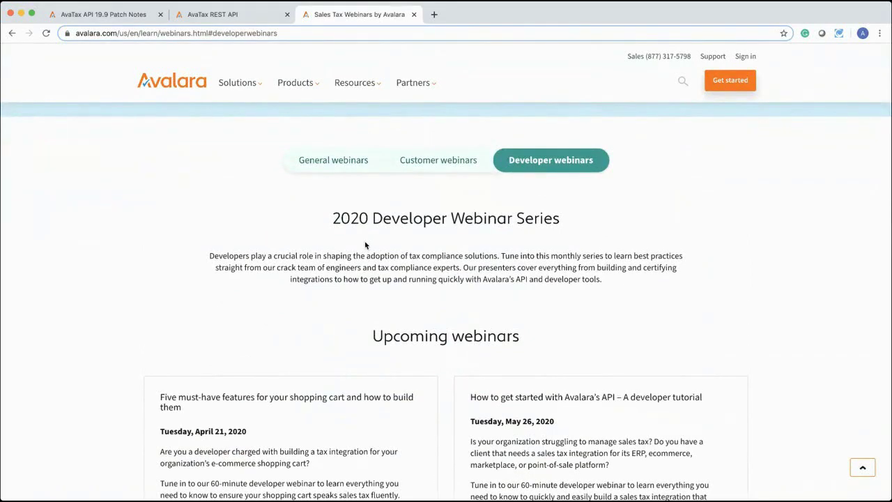
{"action": "scroll", "coordinate": [364, 245], "scroll_direction": "down", "scroll_amount": 5}
{"action": "scroll", "coordinate": [364, 245], "scroll_direction": "down", "scroll_amount": 5}
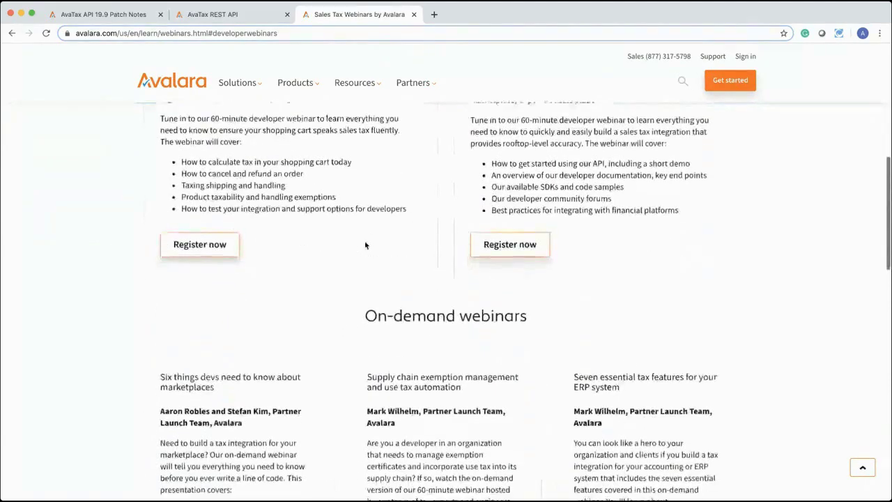
{"action": "scroll", "coordinate": [365, 244], "scroll_direction": "down", "scroll_amount": 1}
{"action": "scroll", "coordinate": [366, 244], "scroll_direction": "down", "scroll_amount": 1}
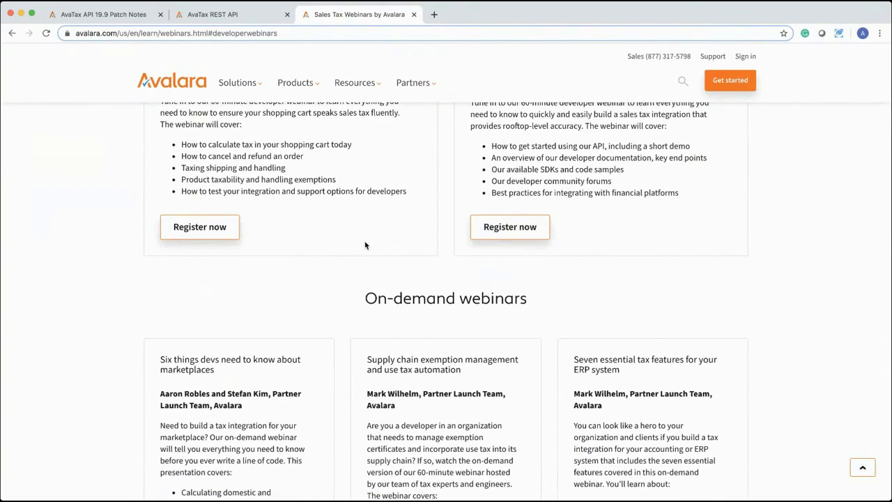
{"action": "scroll", "coordinate": [364, 311], "scroll_direction": "up", "scroll_amount": 3}
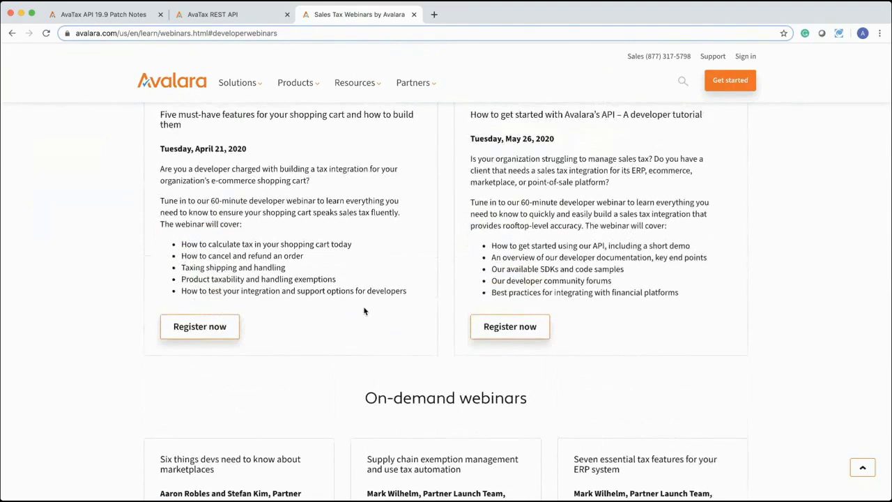
{"action": "scroll", "coordinate": [364, 311], "scroll_direction": "up", "scroll_amount": 6}
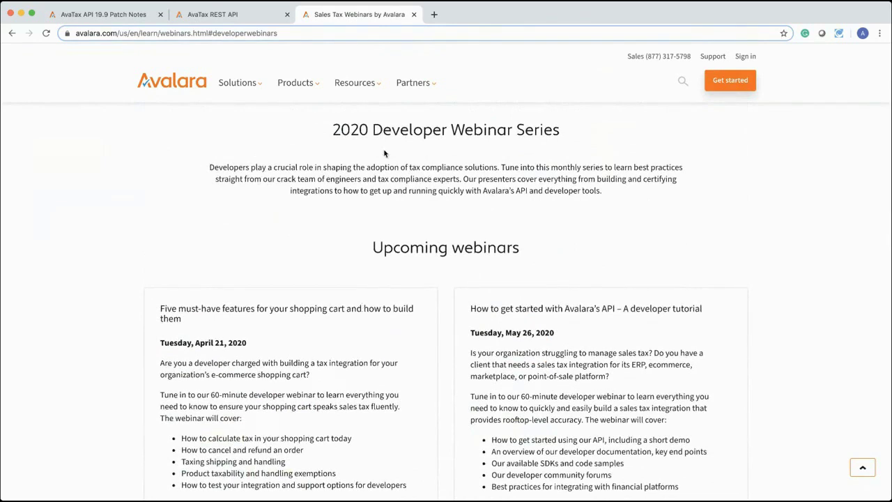
- Return to the AvaTax REST API reference page and show the available AvaTax and CertCapture tools
{"action": "left_click", "coordinate": [255, 20]}
{"action": "scroll", "coordinate": [377, 101], "scroll_direction": "up", "scroll_amount": 3}
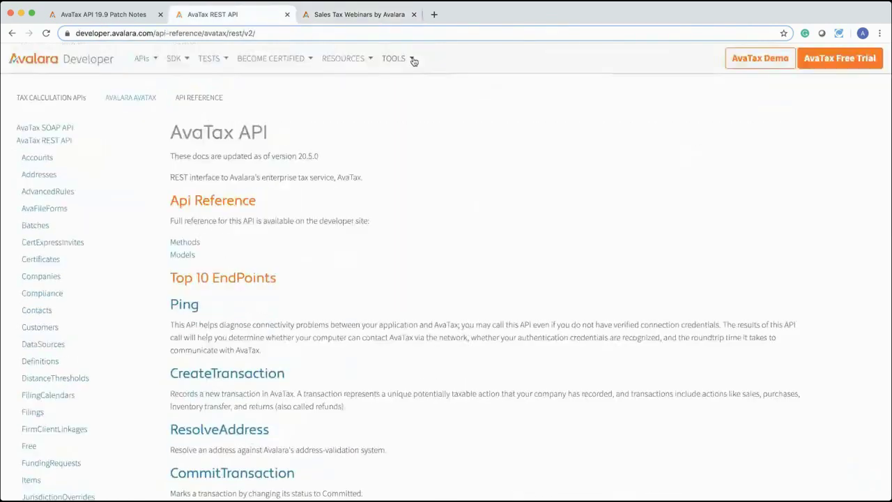
{"action": "mouse_move", "coordinate": [414, 62]}
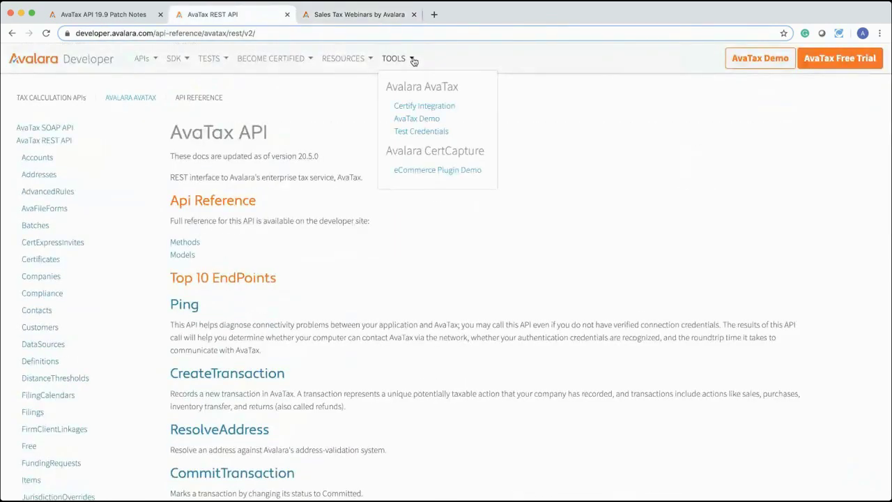